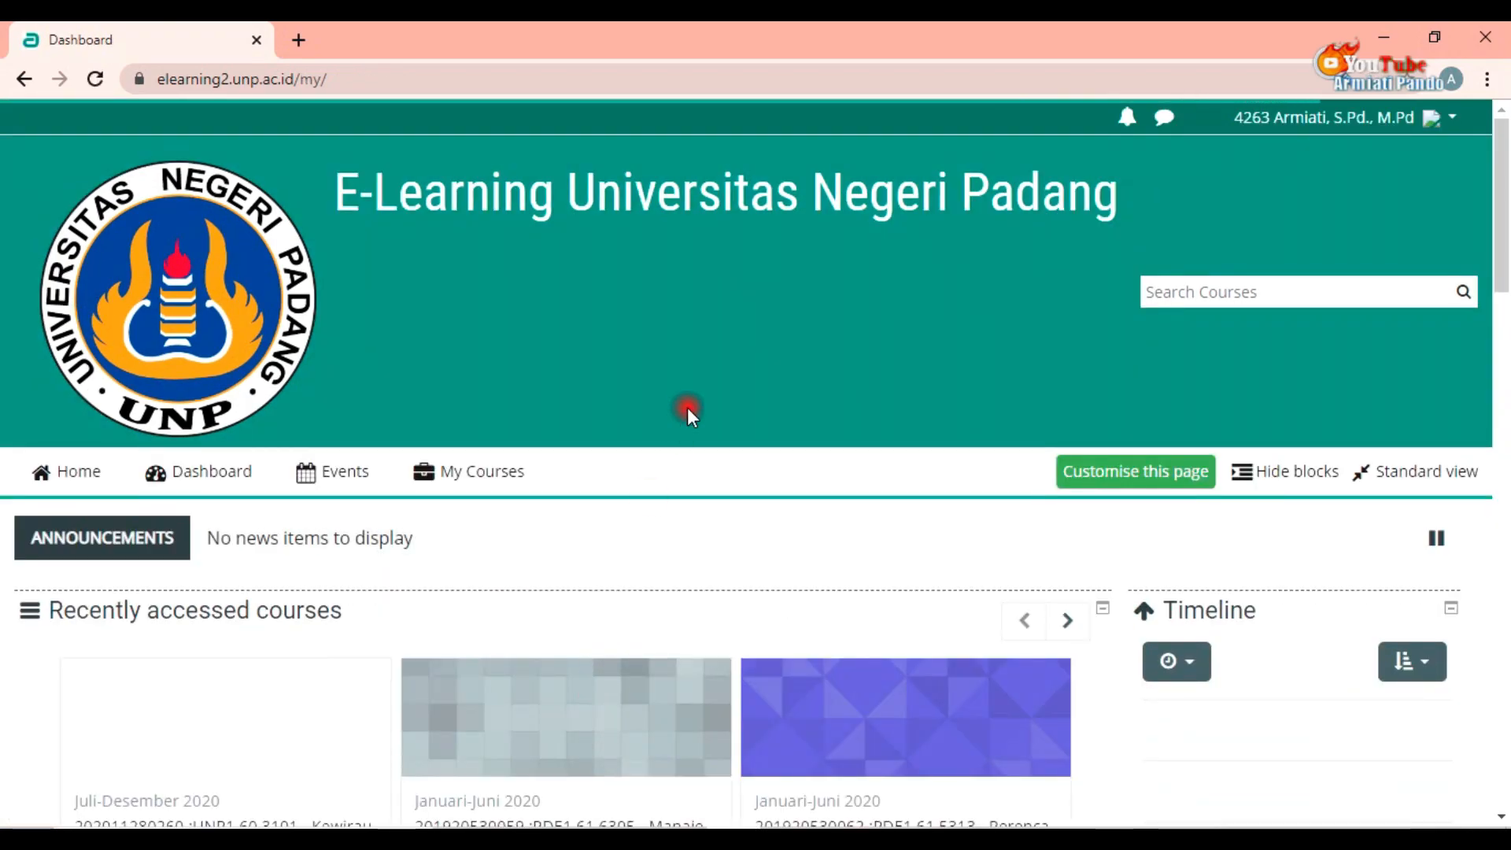
Step: Open the Kewirausahaan course from the recently accessed courses on the dashboard
scroll(687, 408, "down", 2)
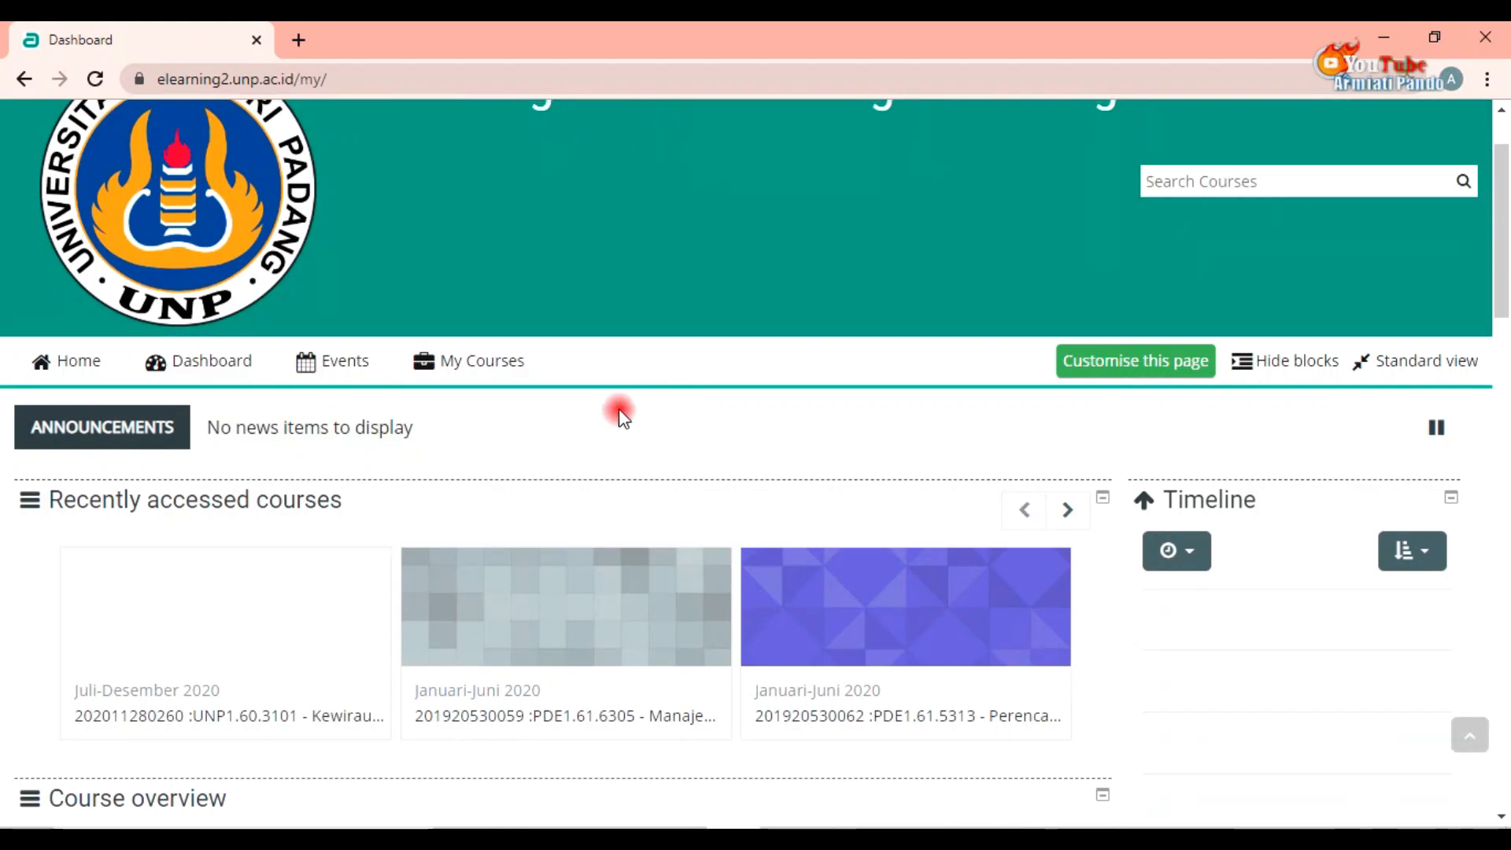
scroll(538, 393, "up", 1)
scroll(538, 392, "down", 2)
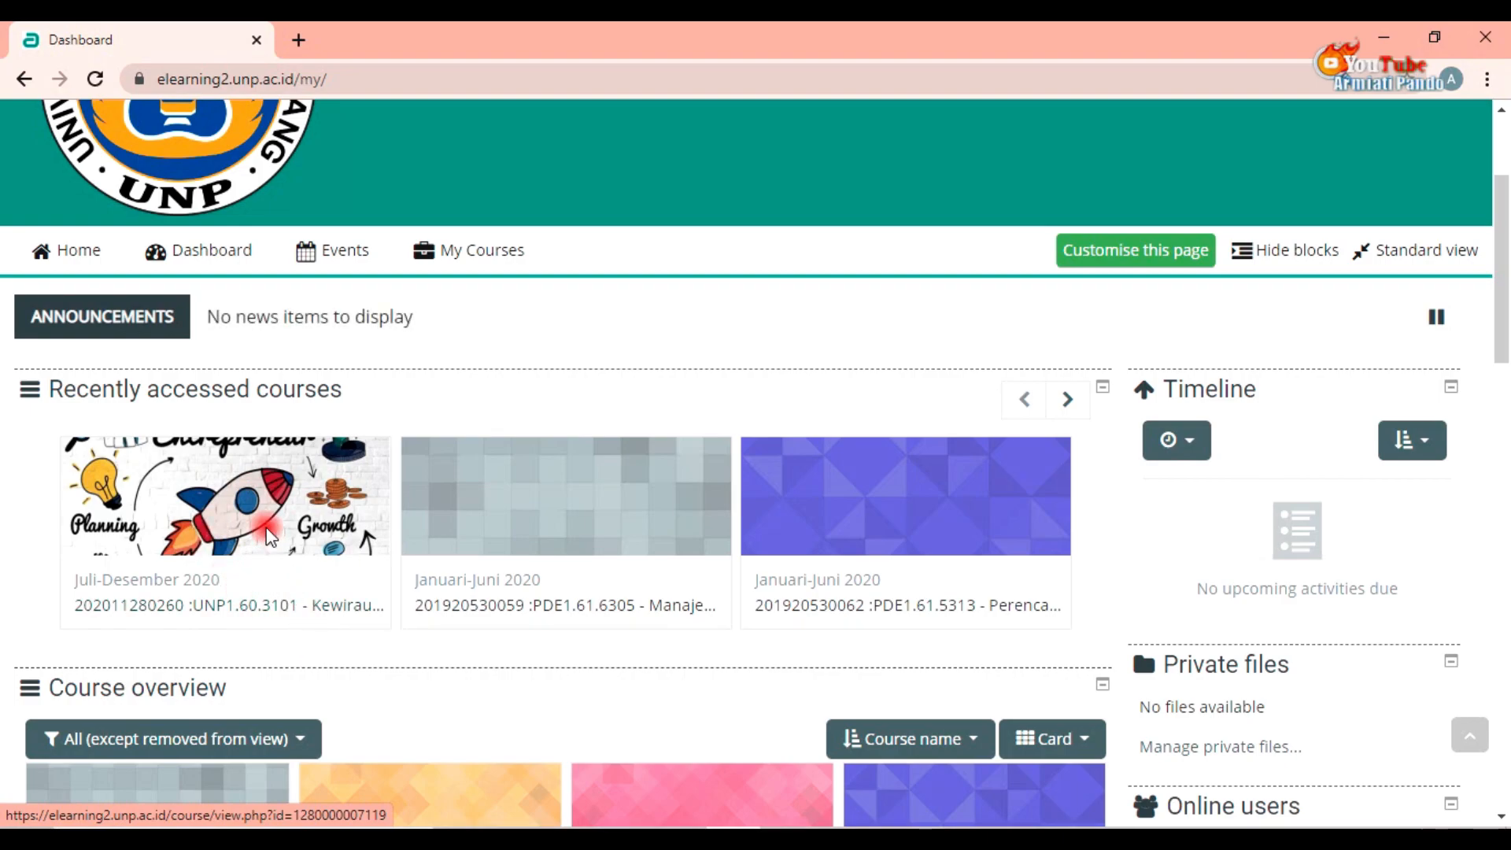
left_click(273, 554)
Step: Collapse the My courses list in navigation and open the course's Edit settings page
scroll(268, 539, "down", 1)
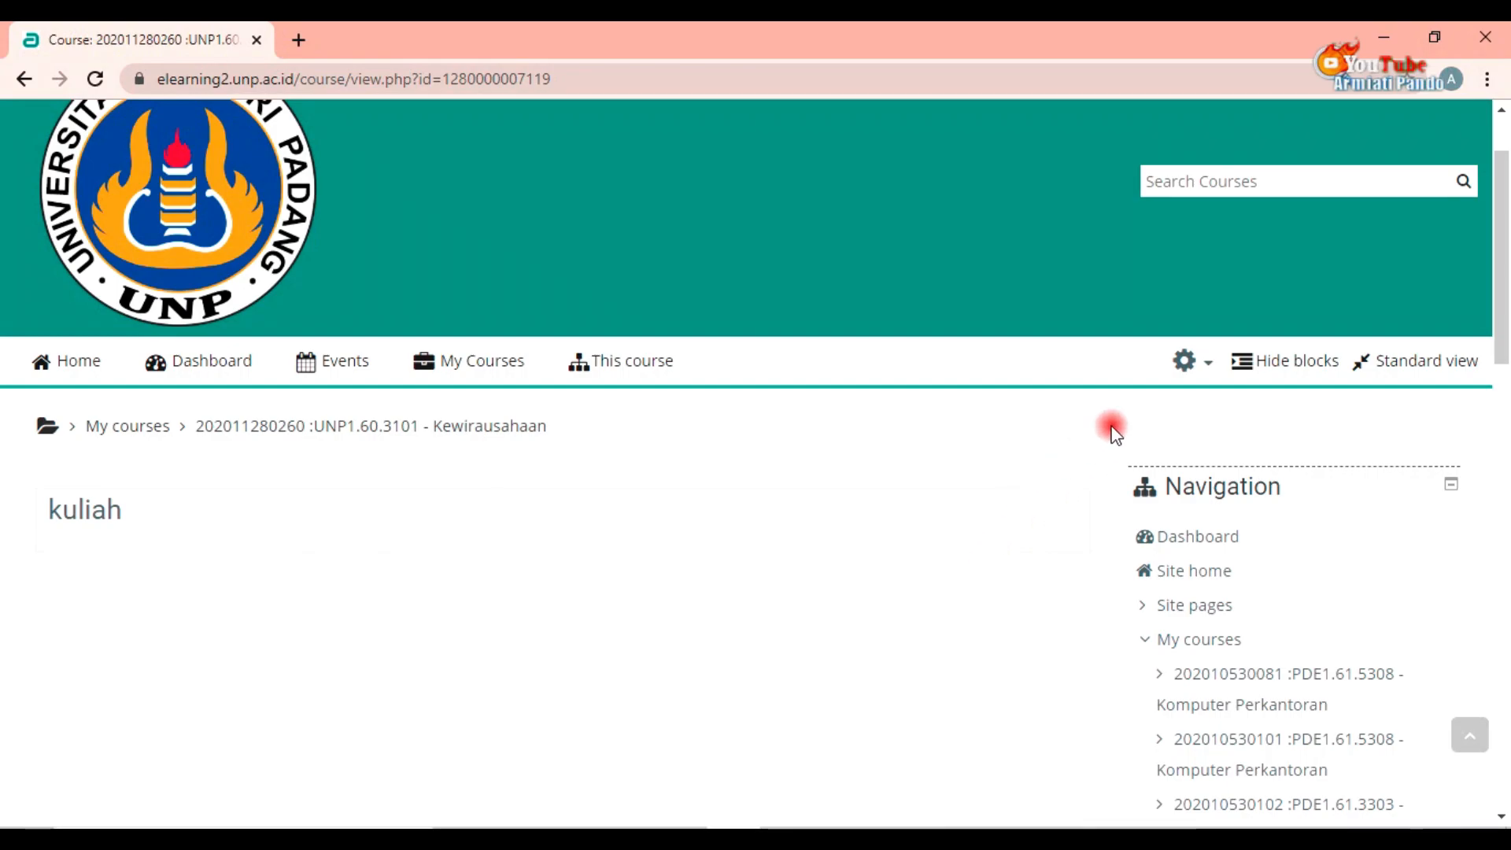
left_click(1149, 639)
scroll(1150, 641, "down", 3)
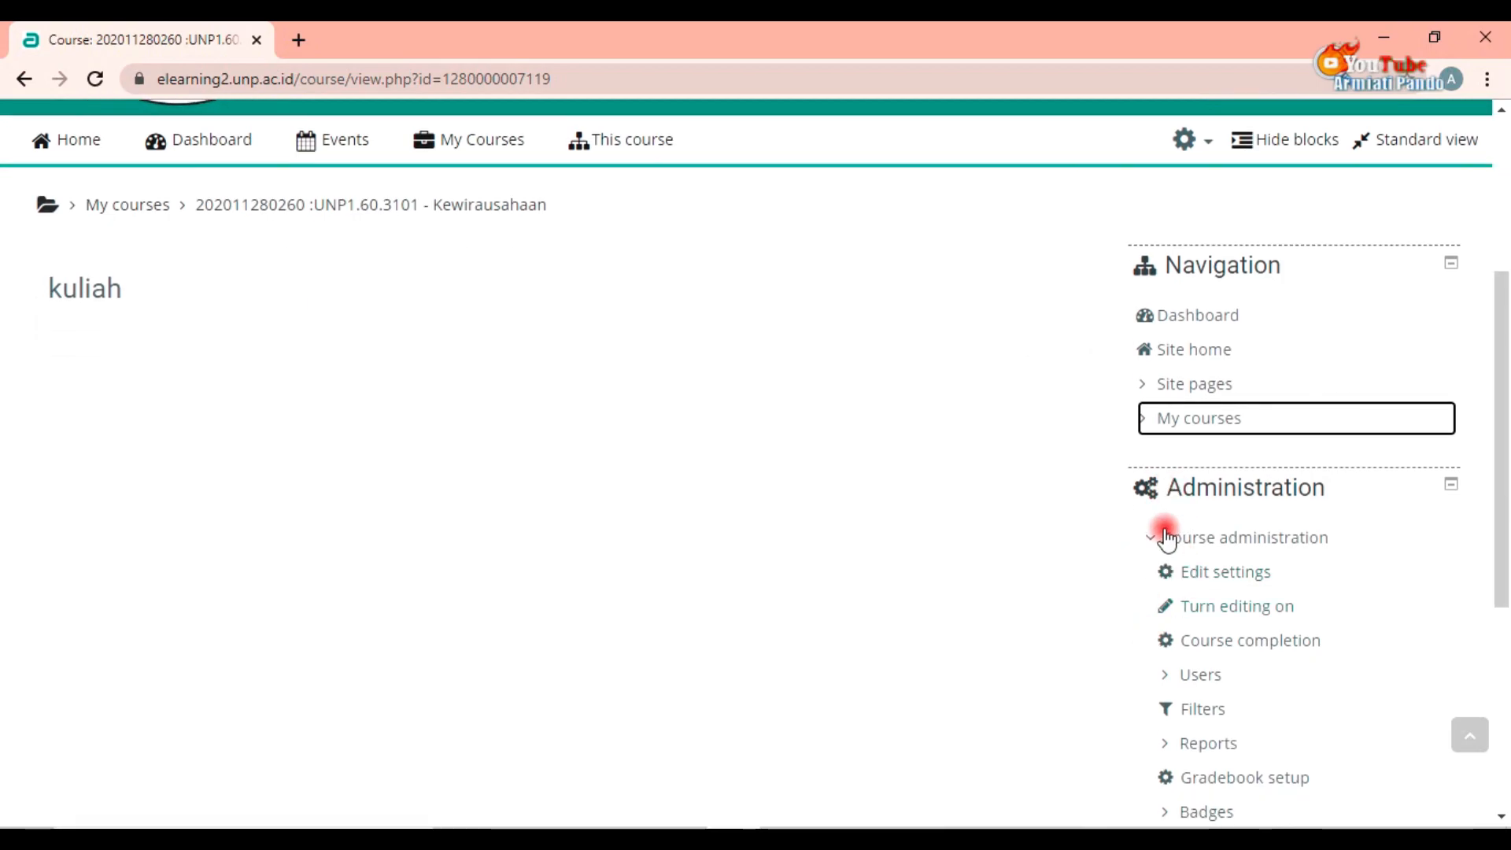
scroll(1150, 580, "up", 1)
scroll(1149, 583, "up", 2)
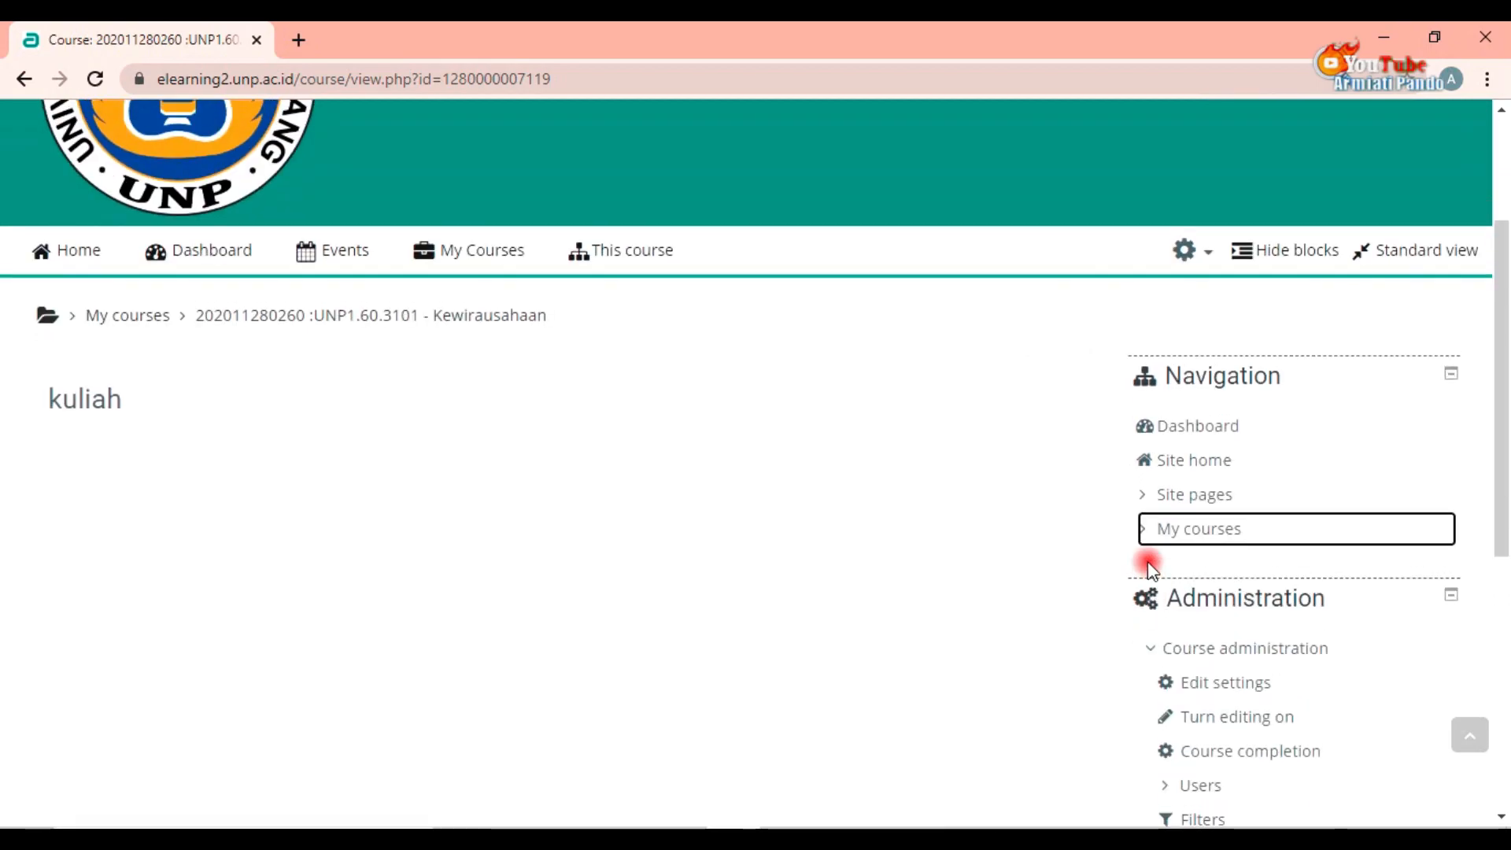
left_click(1191, 252)
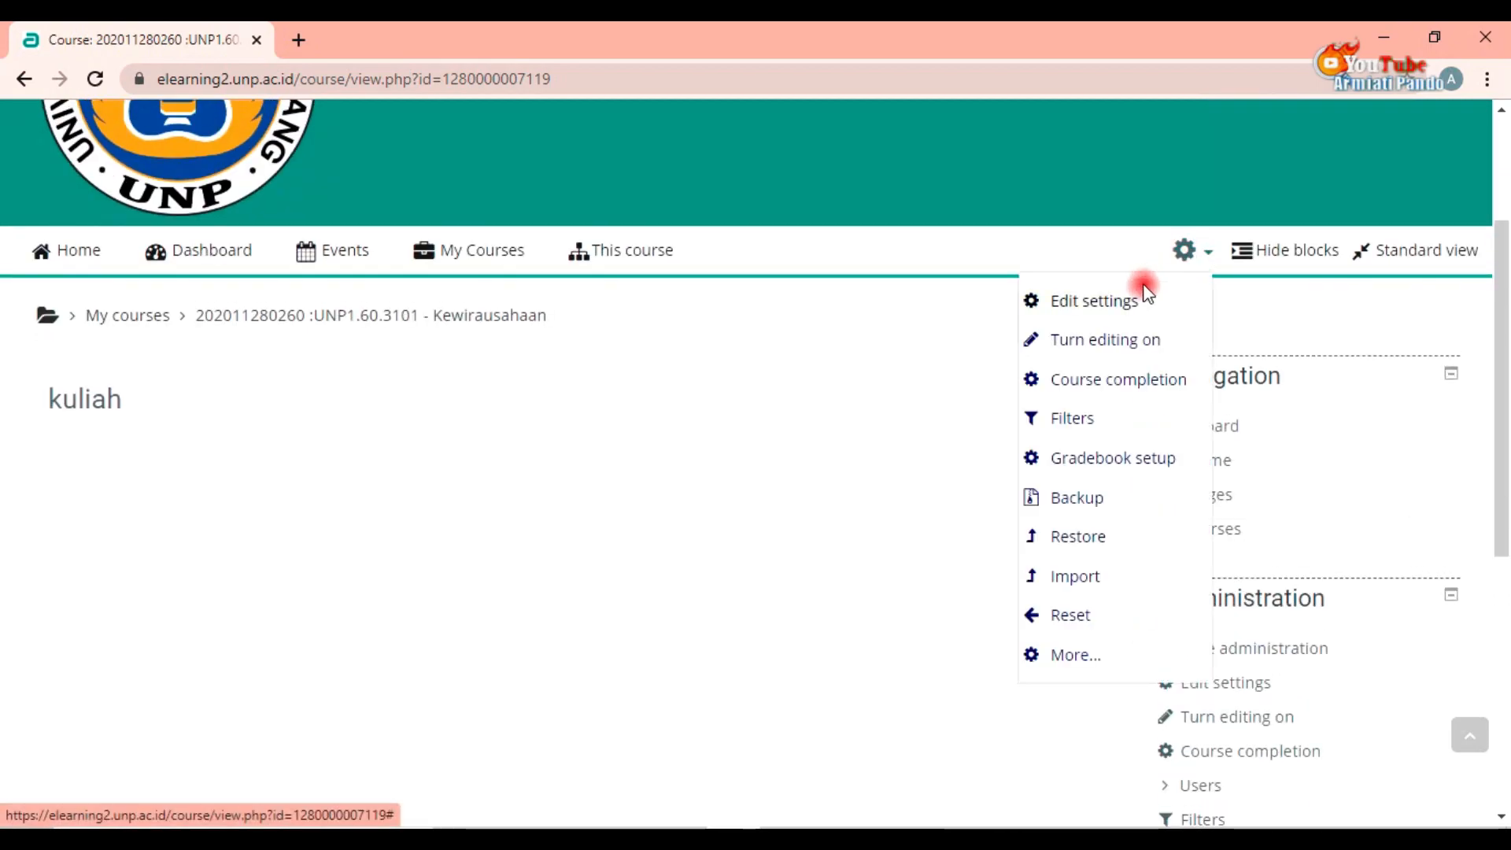
left_click(1095, 302)
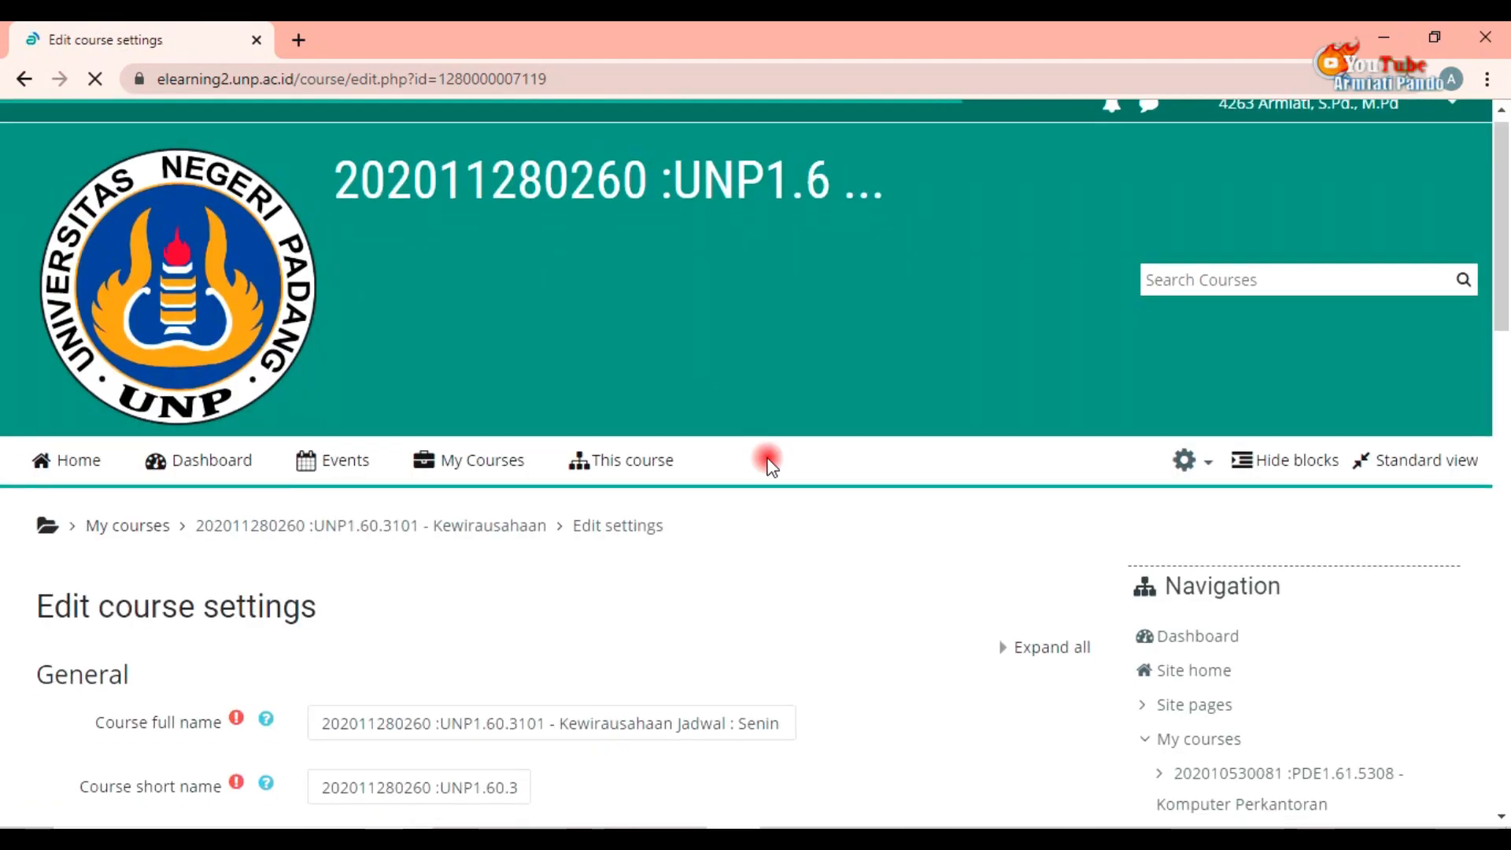
Step: Expand the Files and uploads section and open the maximum upload size options
scroll(732, 437, "down", 3)
scroll(555, 510, "down", 5)
scroll(557, 514, "down", 10)
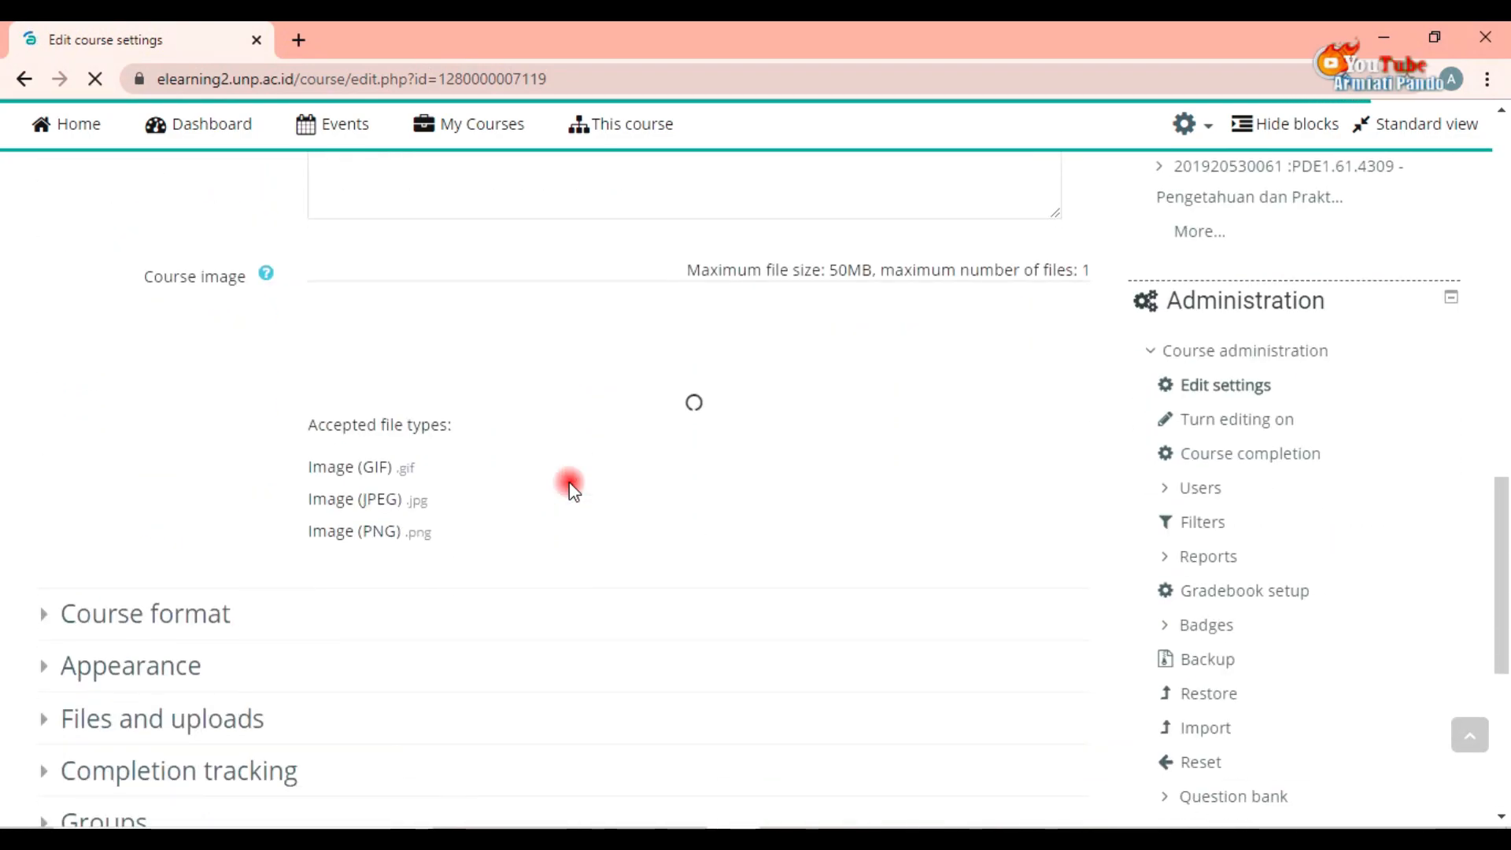
scroll(410, 465, "down", 3)
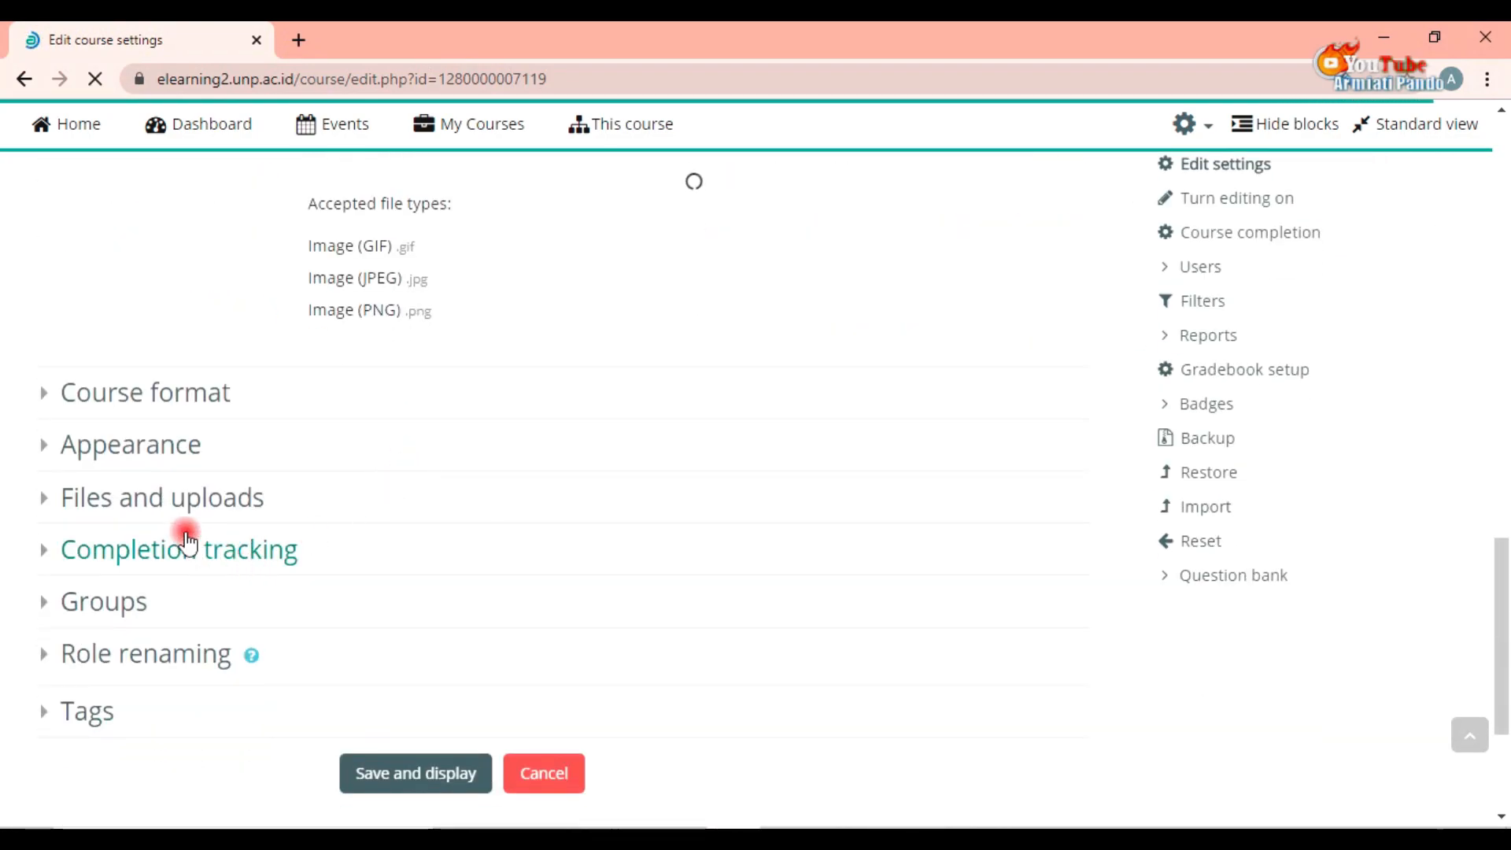
left_click(171, 504)
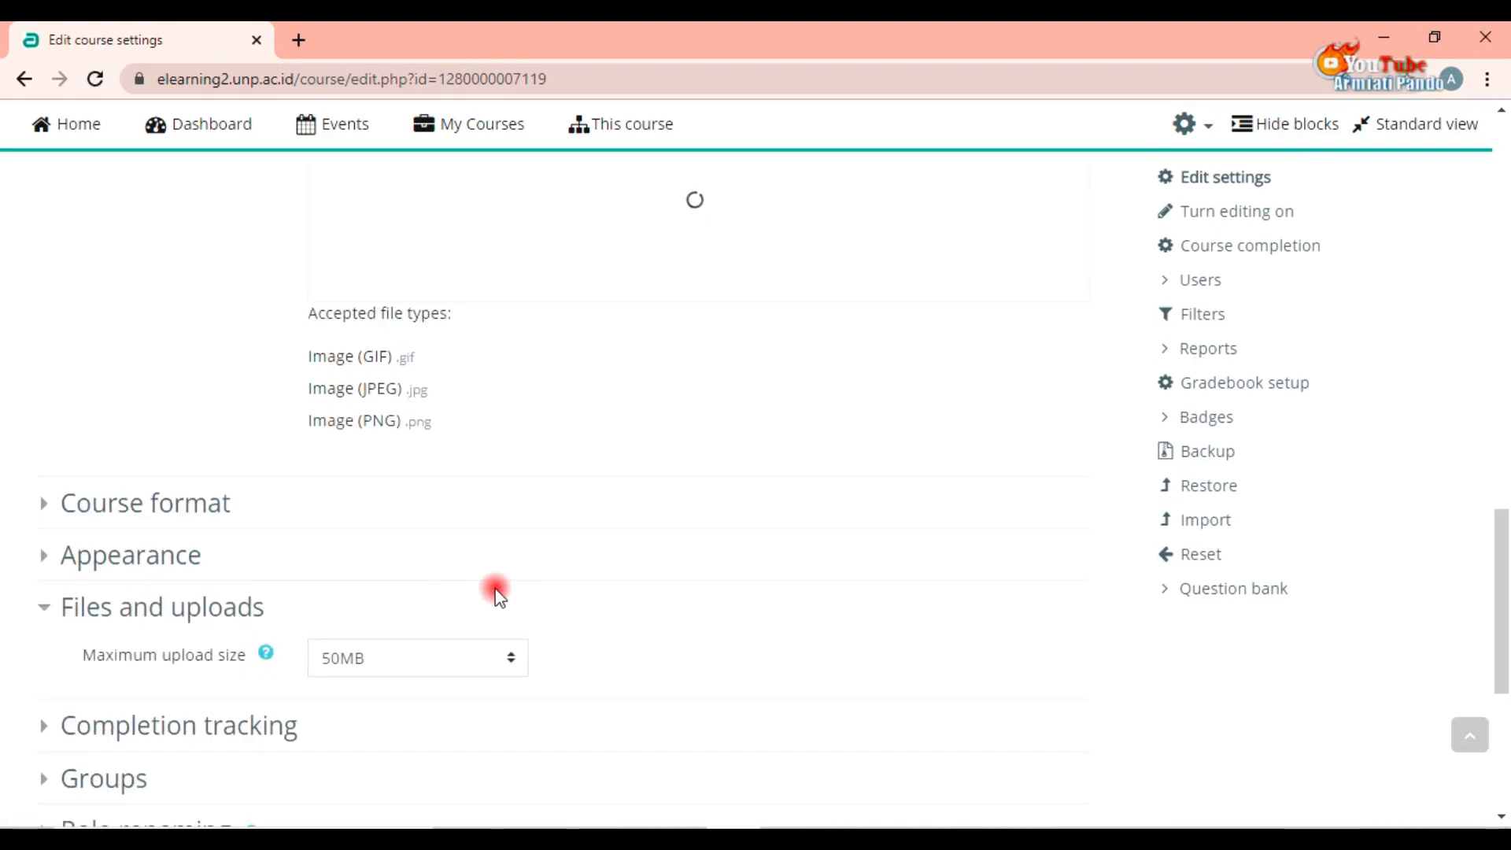
left_click(499, 659)
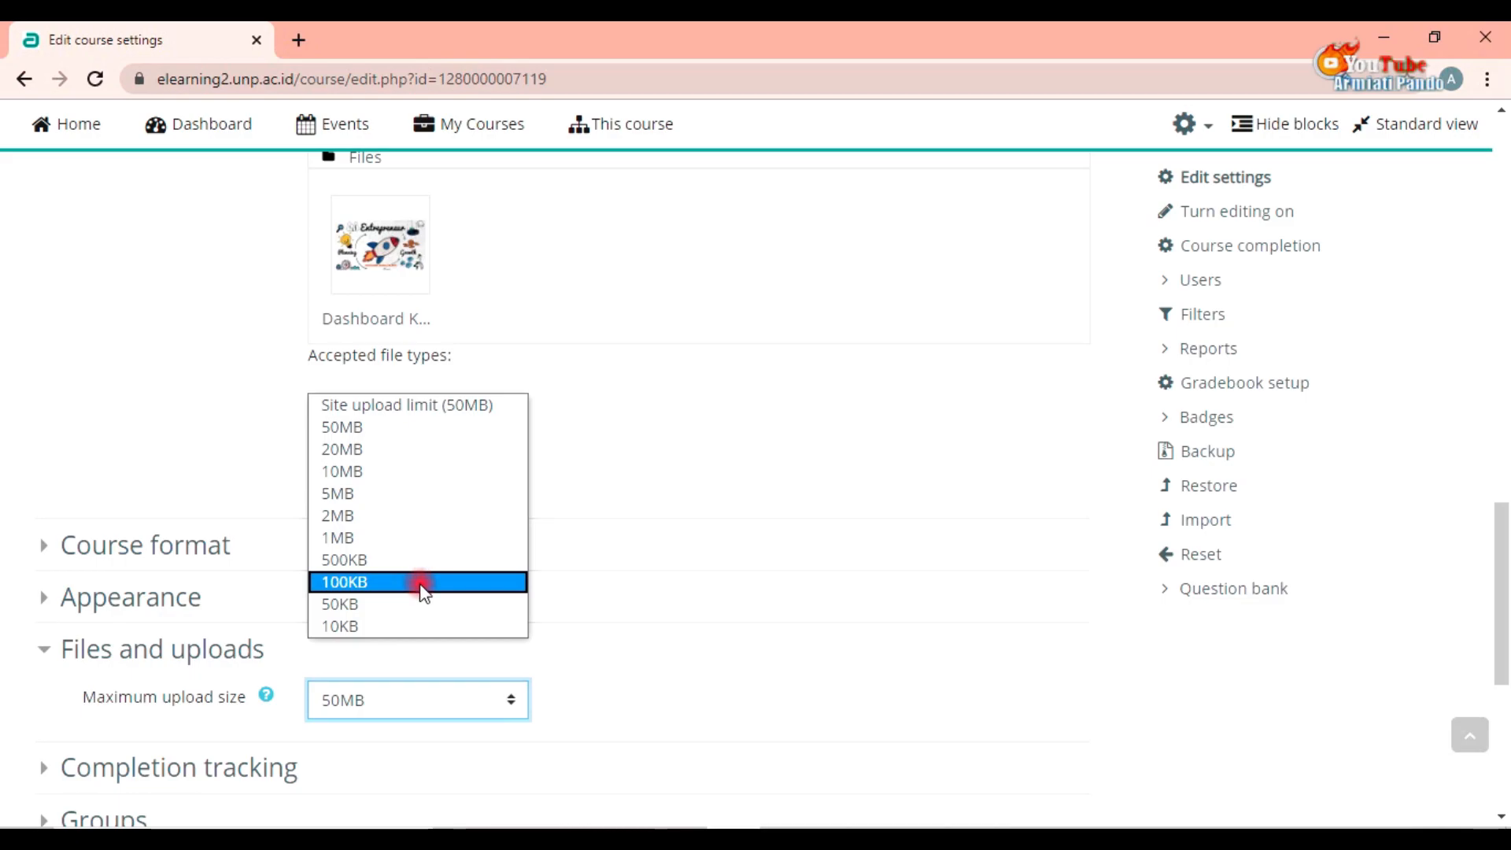
scroll(598, 715, "down", 4)
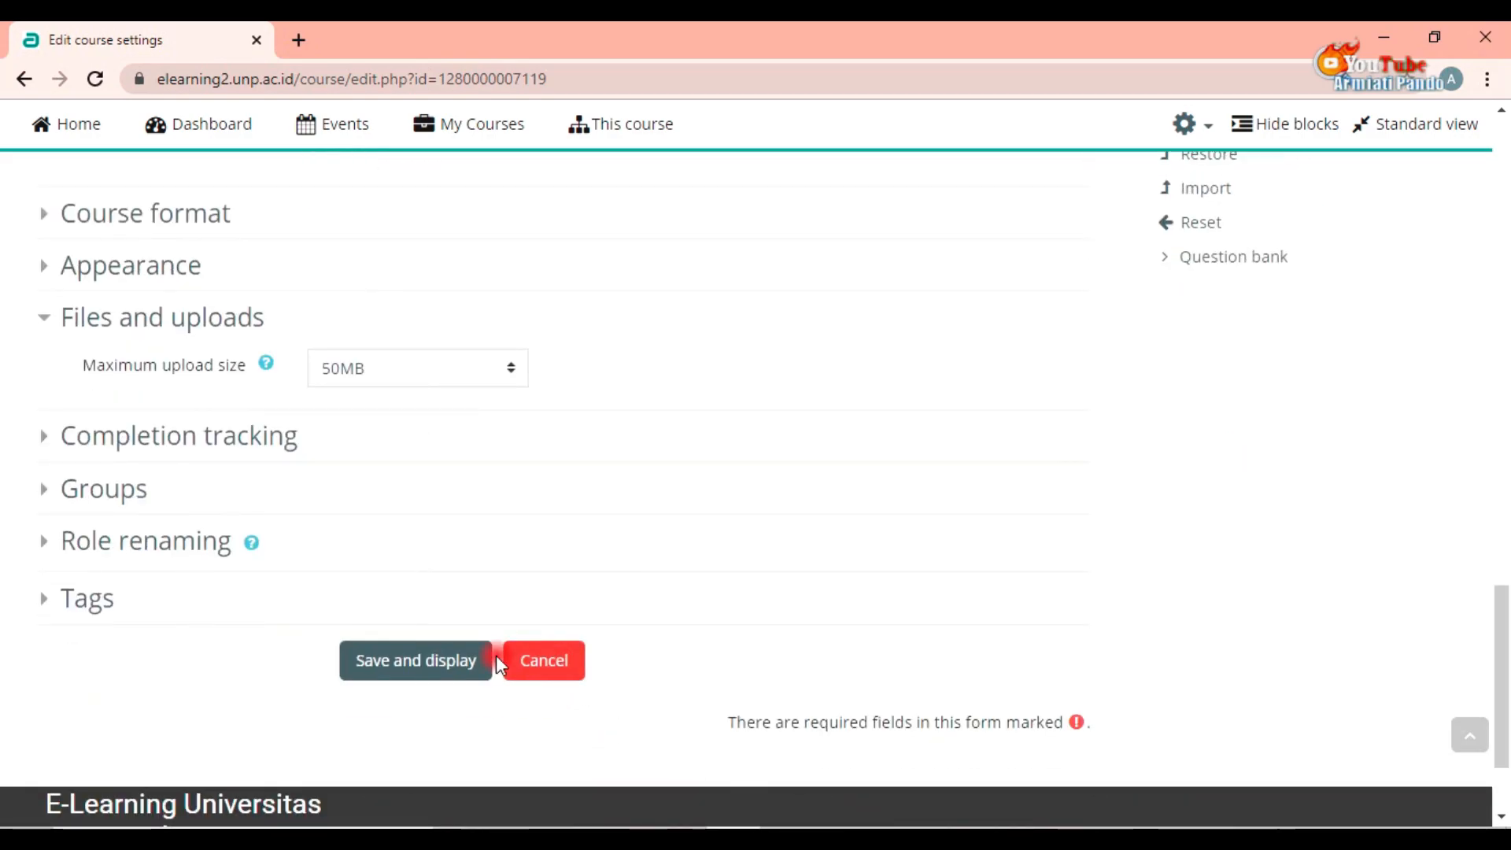
Step: Review the course settings form and save it, returning to the course page
scroll(412, 564, "up", 5)
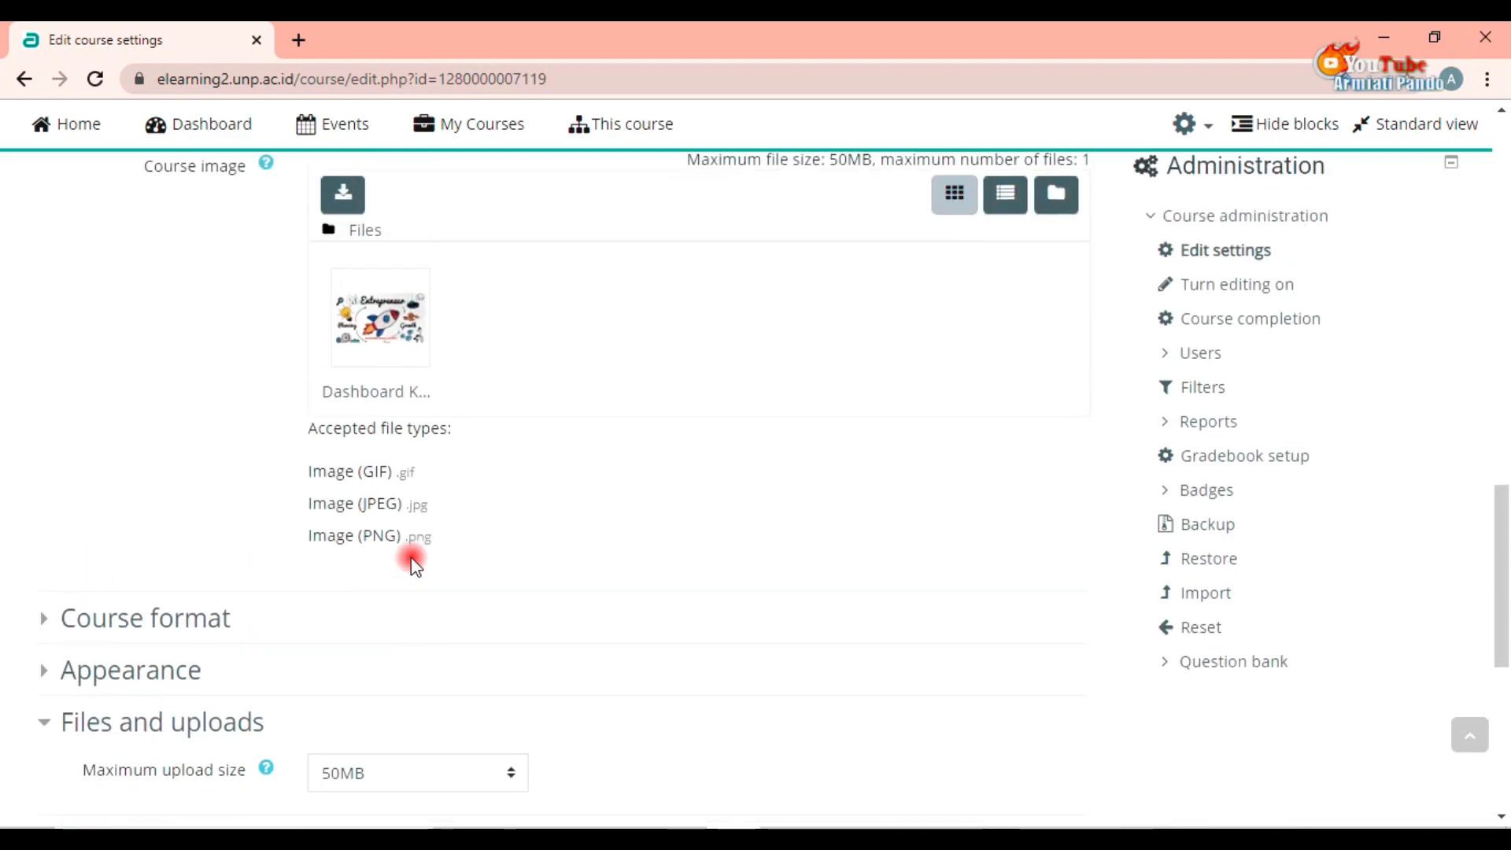
scroll(411, 564, "up", 10)
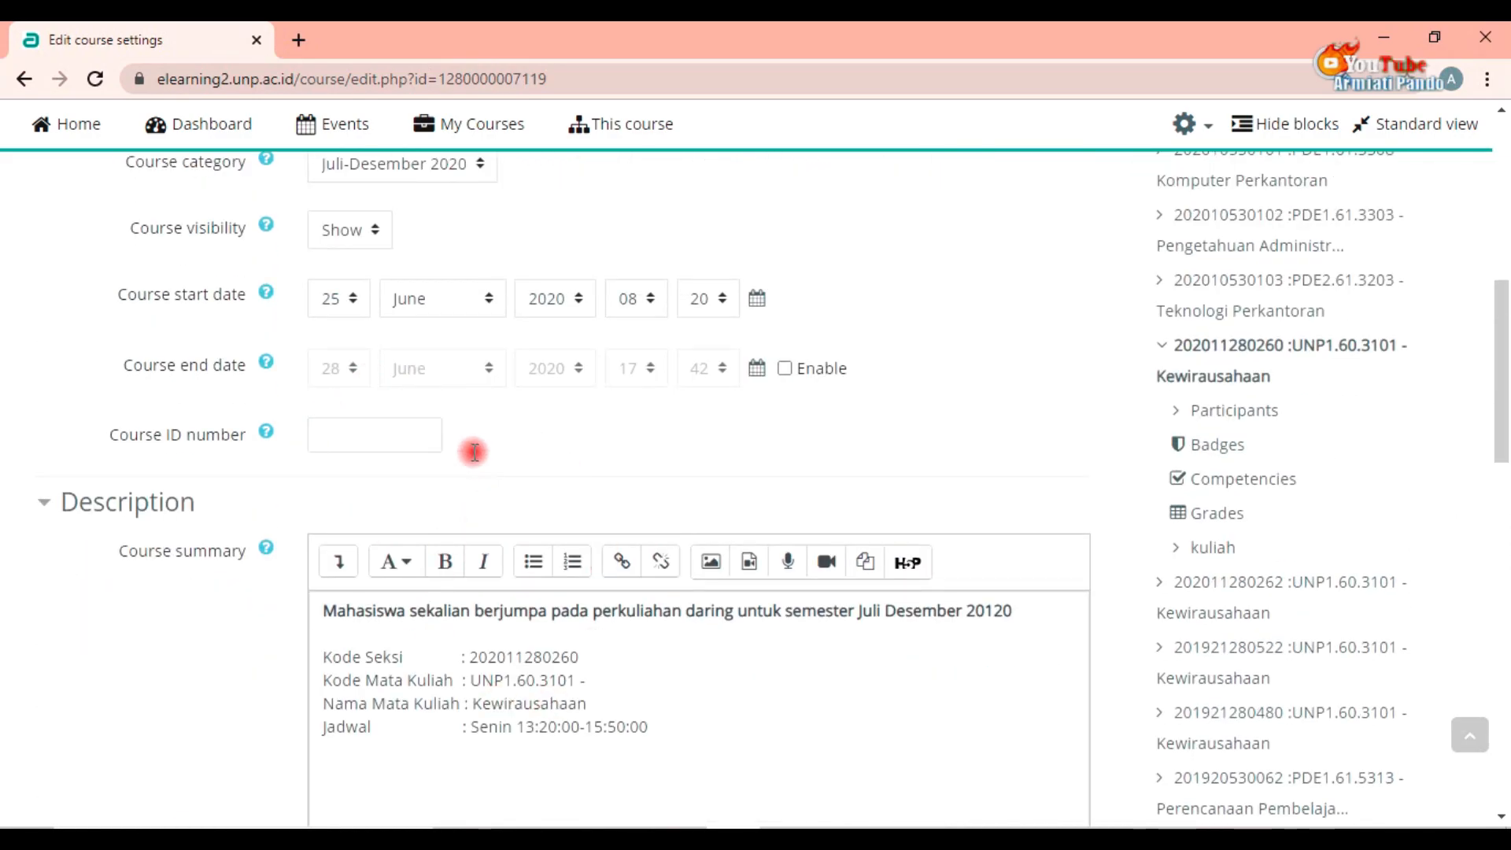
scroll(475, 452, "up", 3)
scroll(423, 508, "down", 4)
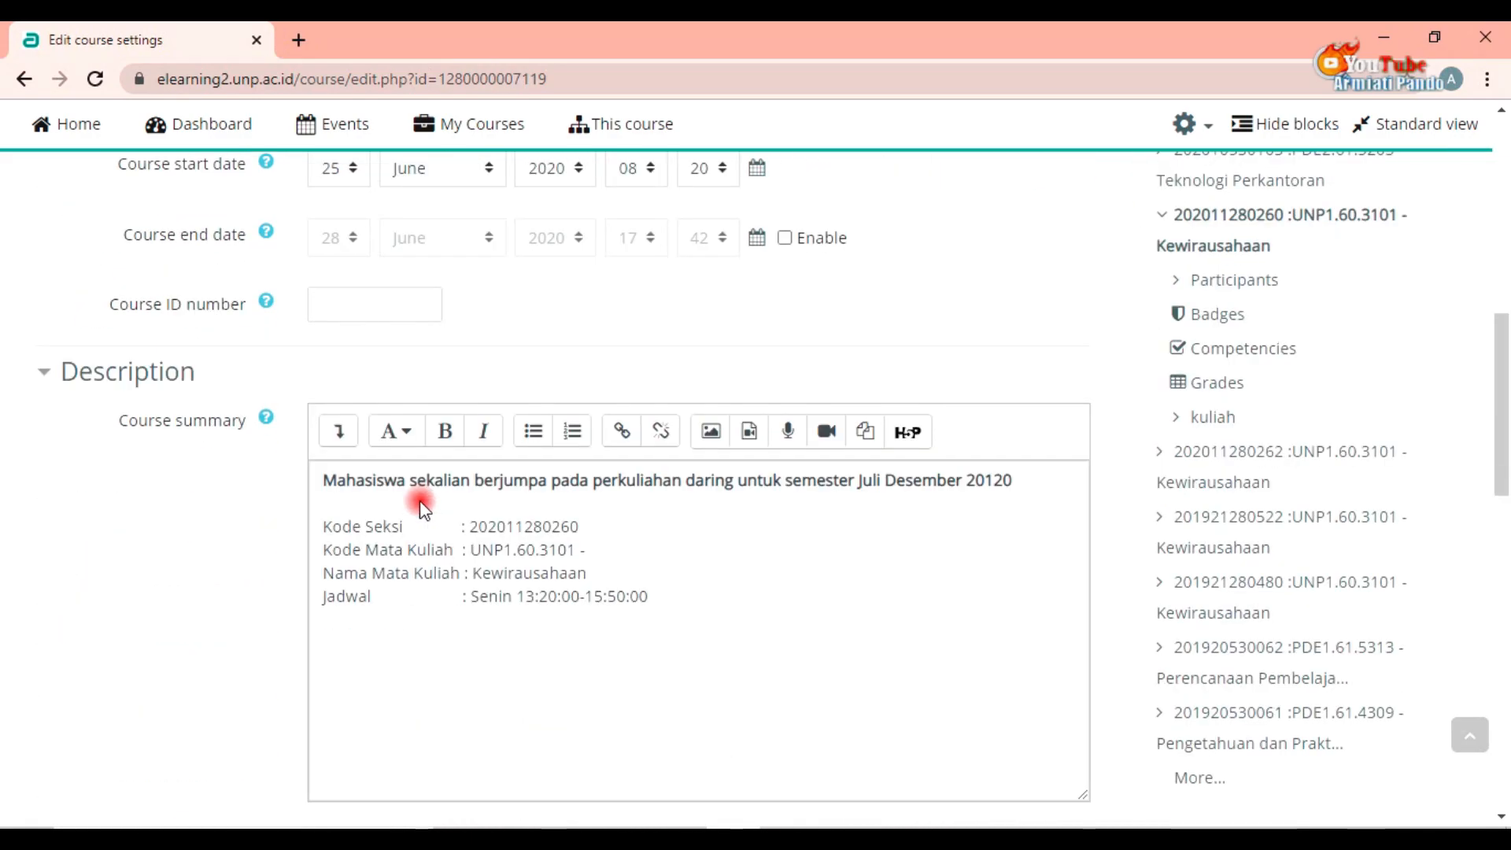
scroll(425, 496, "down", 1)
scroll(439, 473, "down", 6)
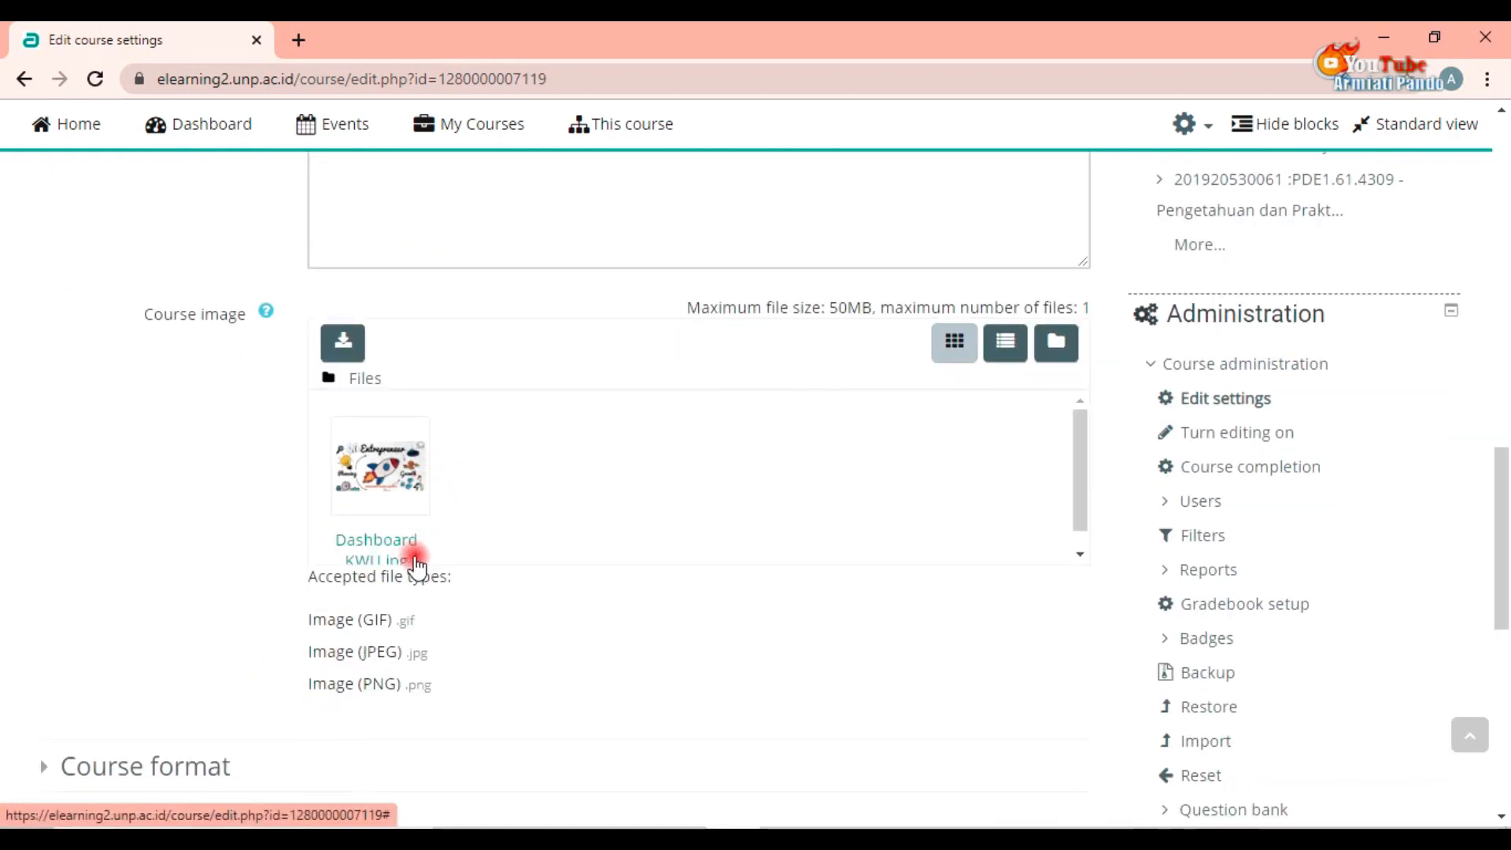
scroll(504, 705, "down", 8)
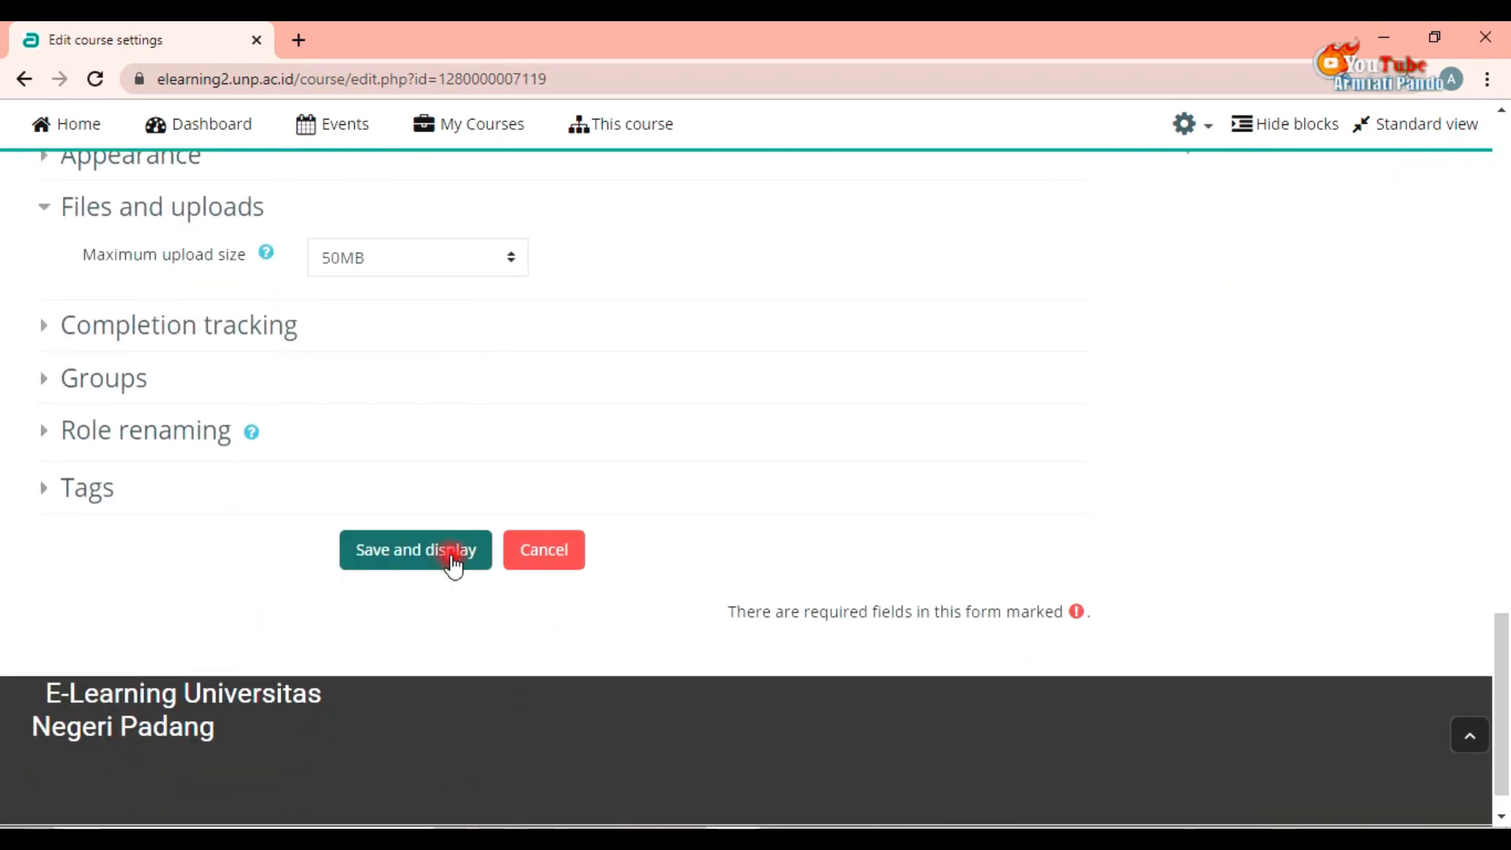
left_click(452, 555)
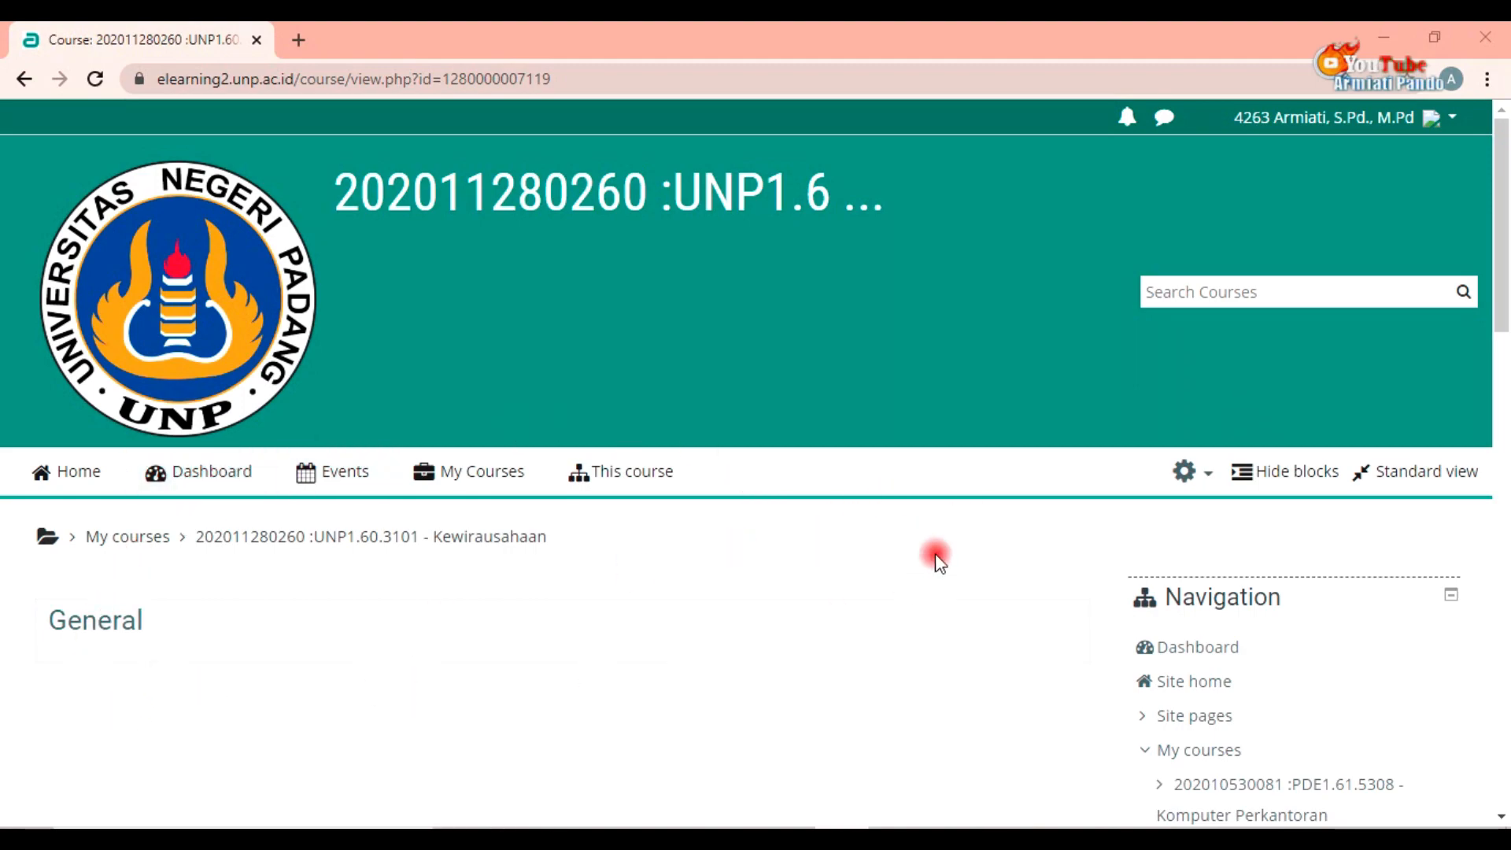
Step: Turn editing on for the course from the course administration menu
left_click(1198, 474)
left_click(1140, 578)
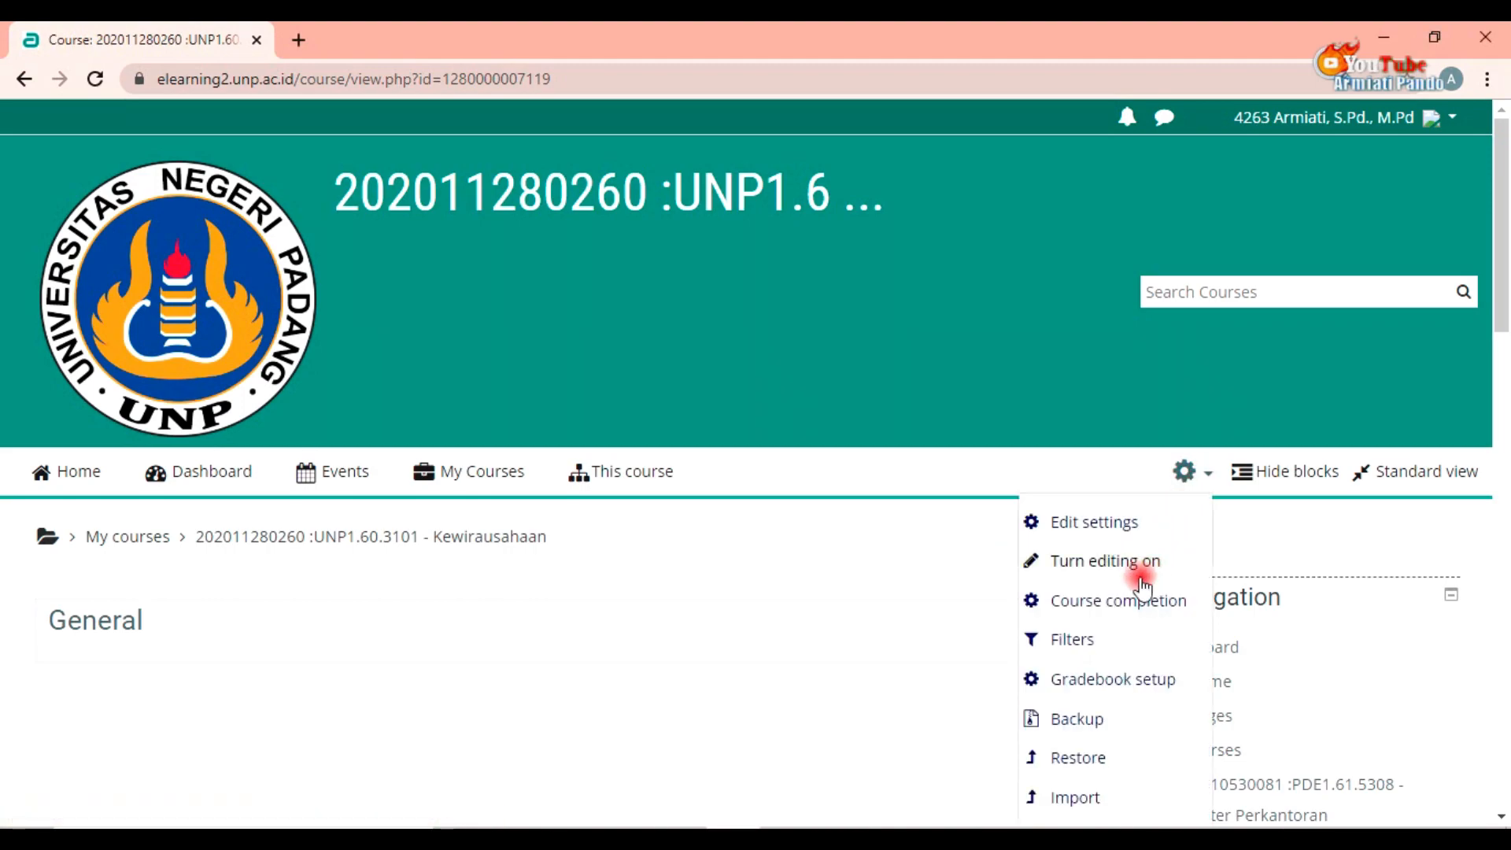
left_click(1094, 563)
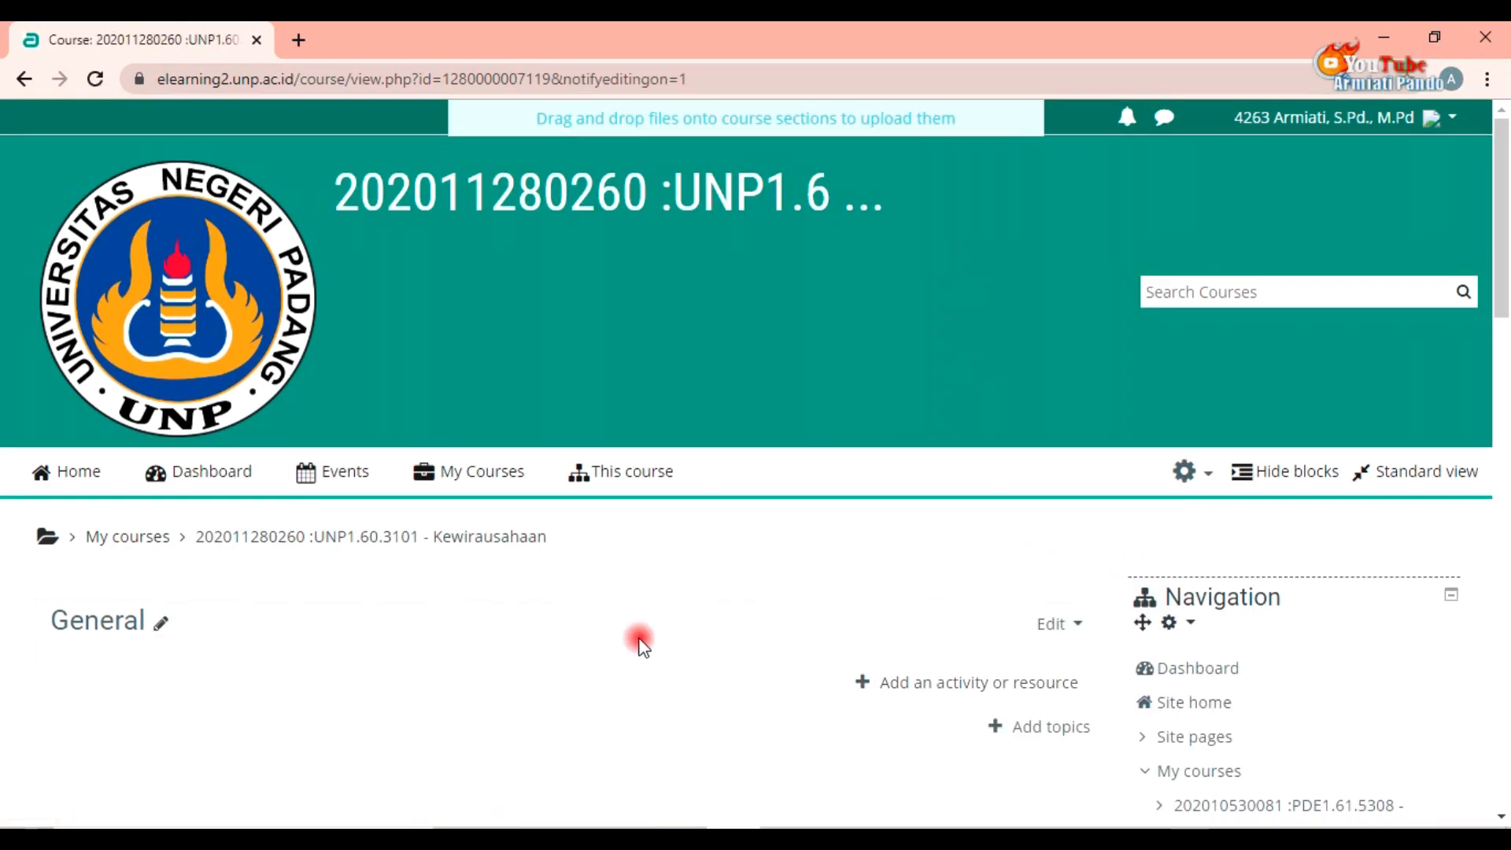
Step: Open the edit section form for the General section
scroll(392, 607, "down", 1)
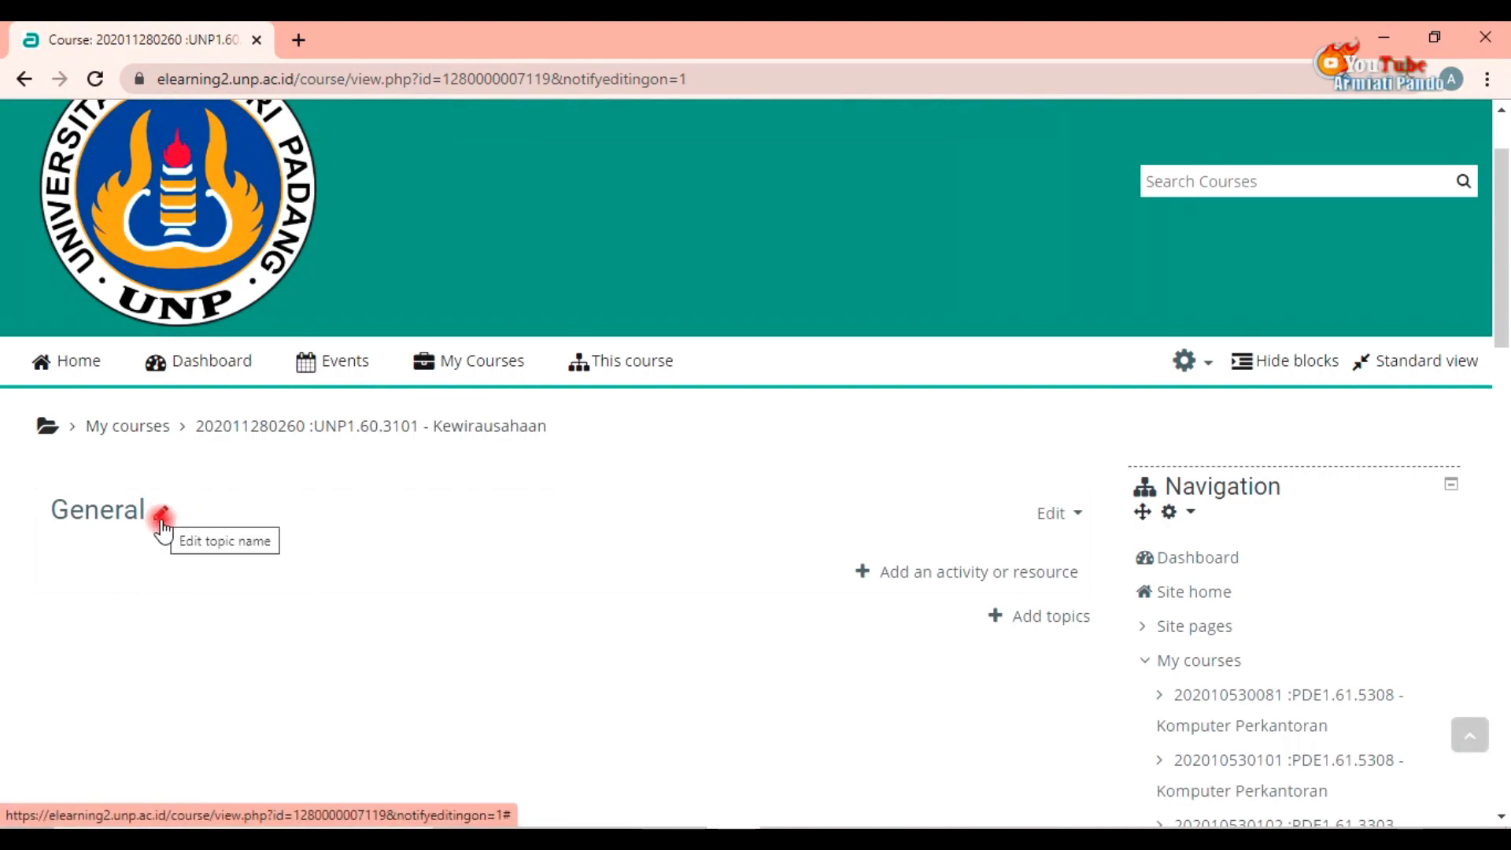
left_click(1074, 516)
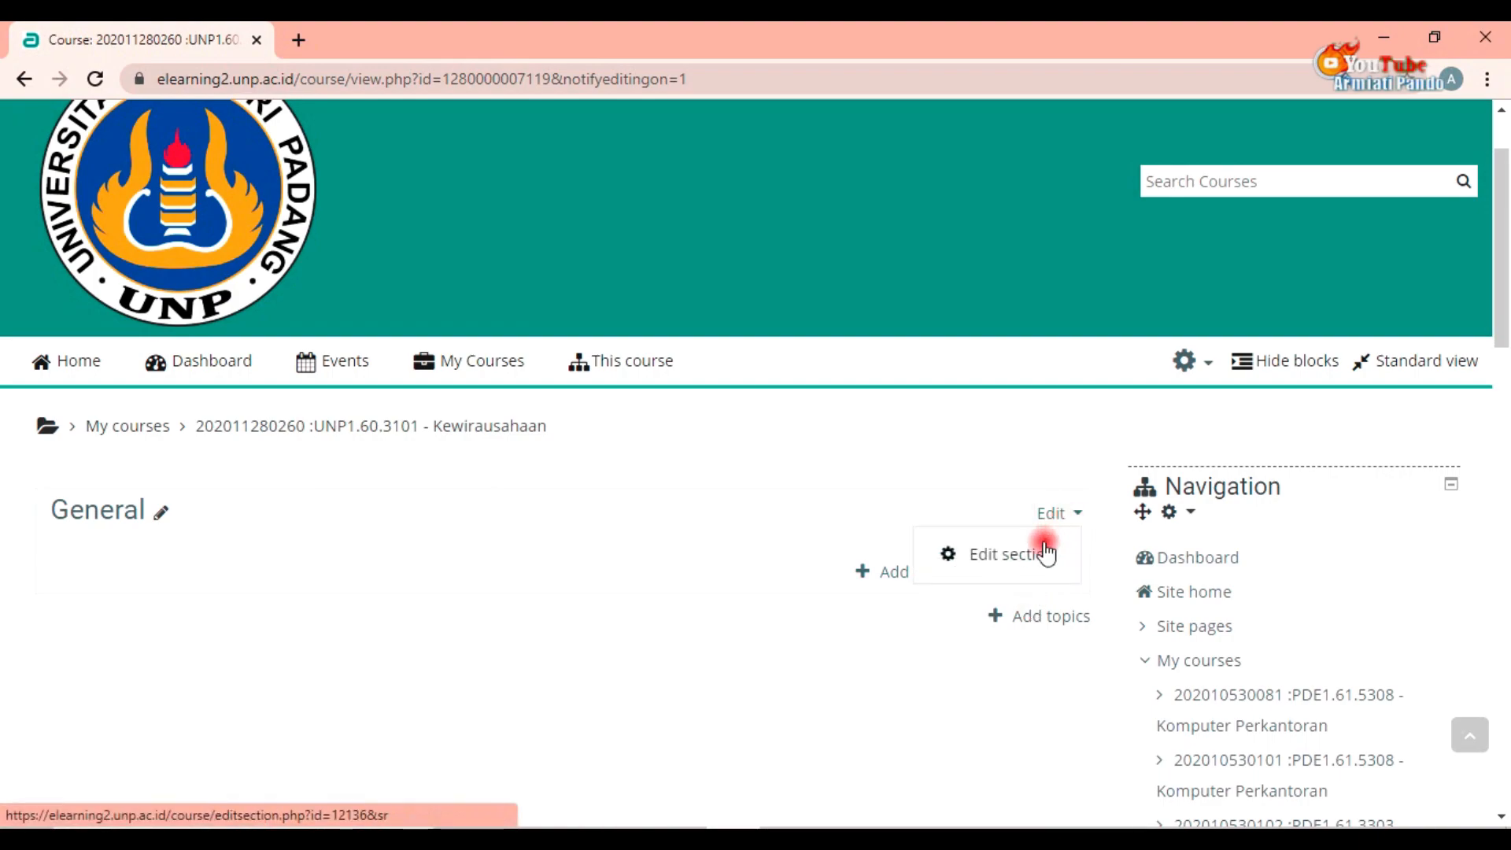
left_click(1038, 549)
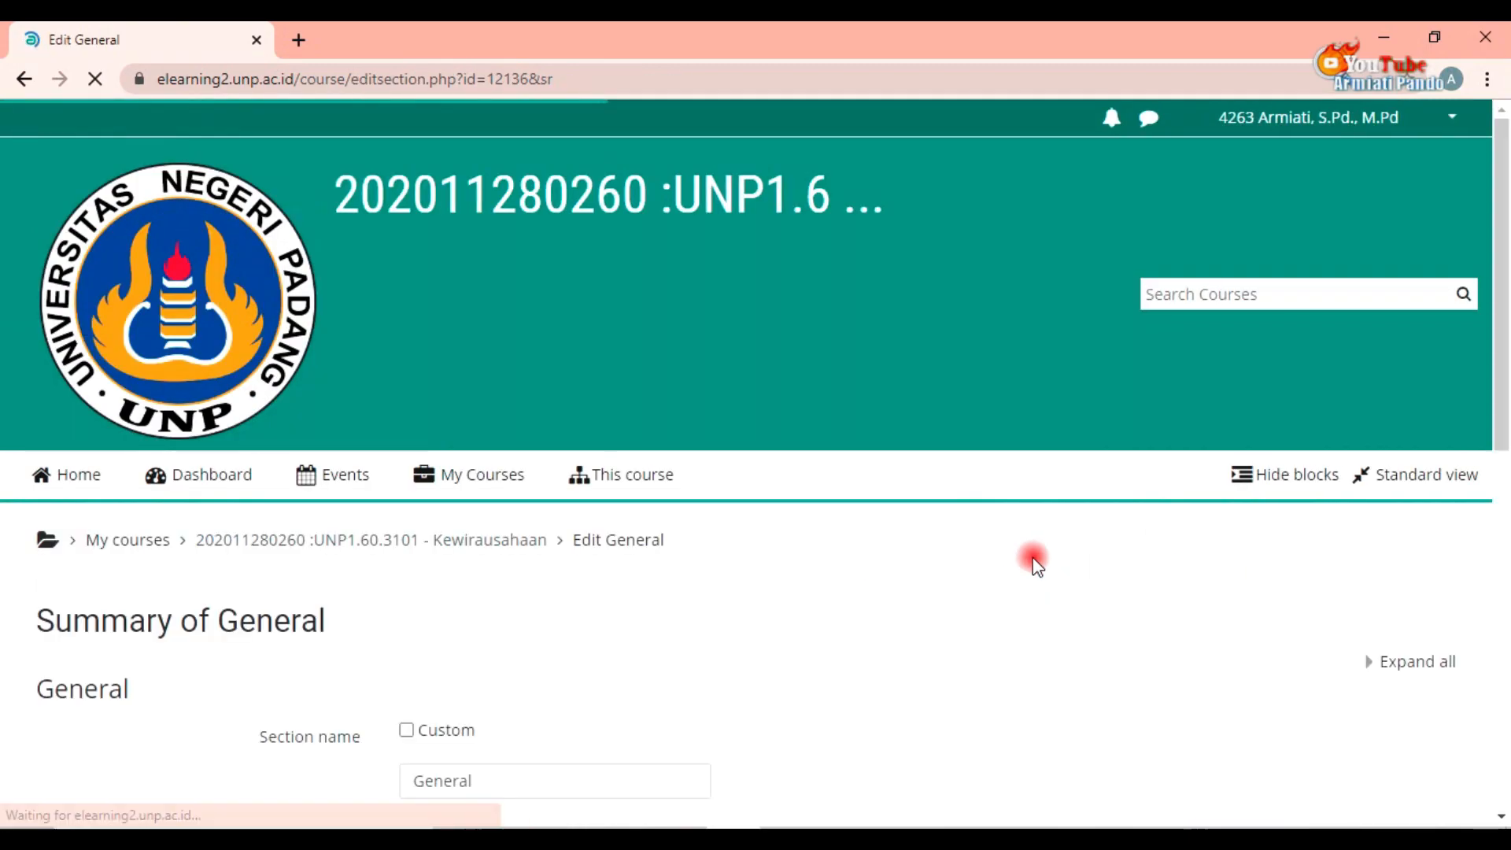
Step: Enable a custom section name and enter SELAMAT DATANG in capital letters
scroll(748, 622, "down", 1)
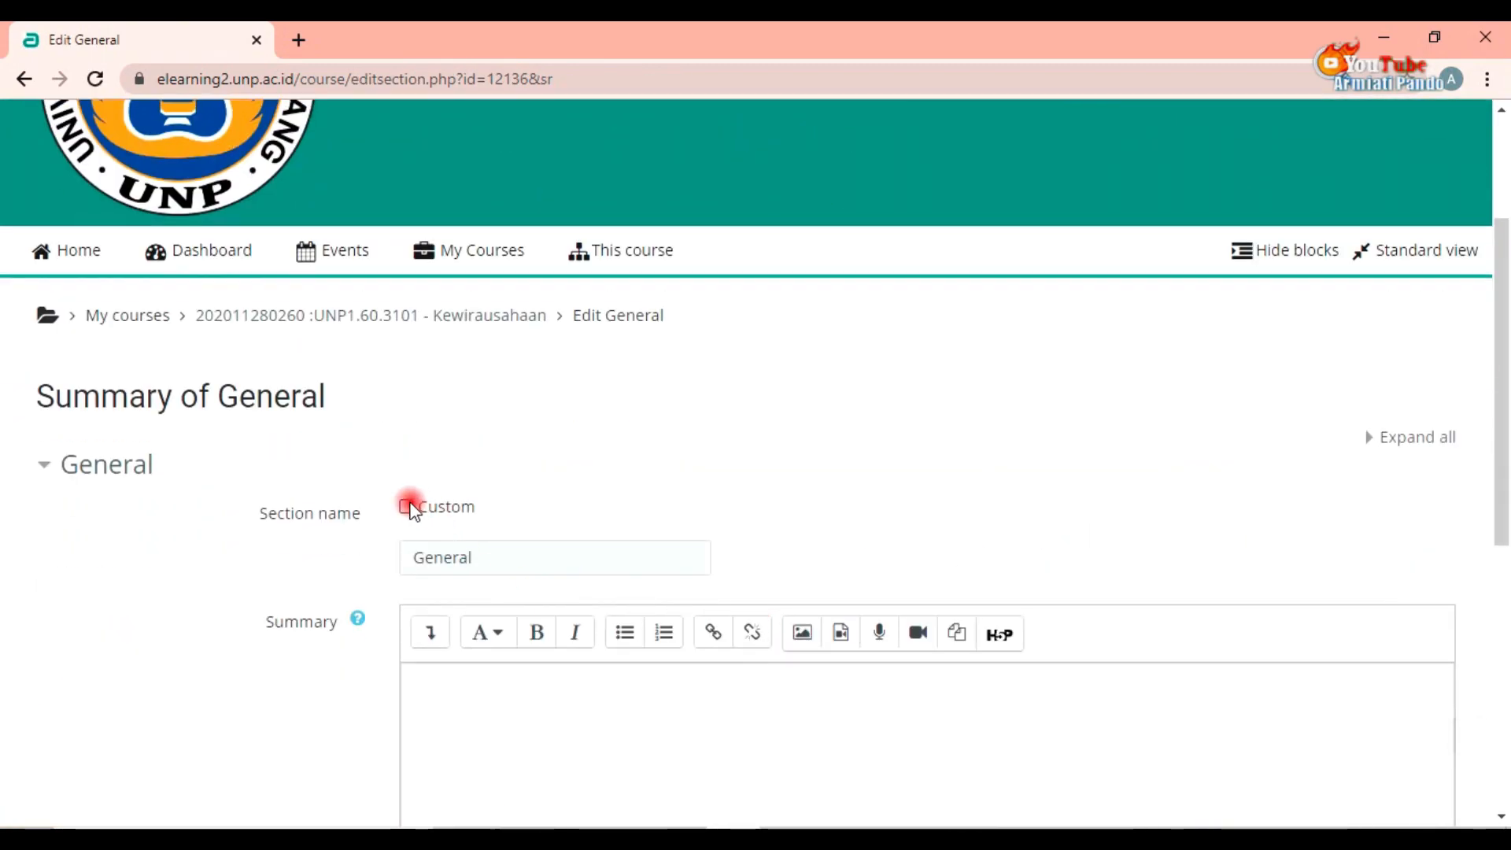
left_click(407, 506)
left_click(482, 557)
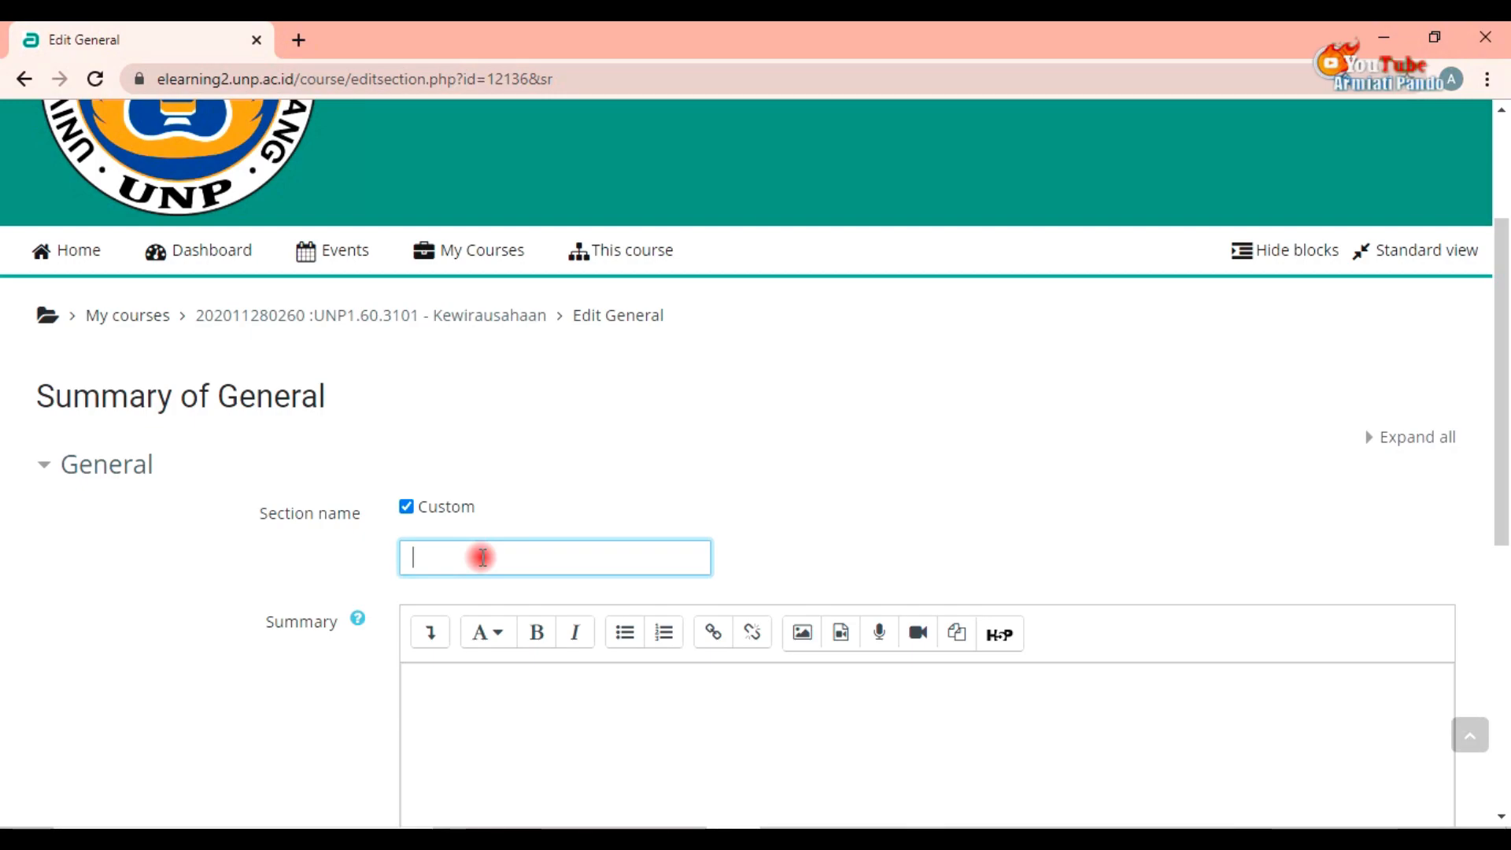
key("Caps_Lock")
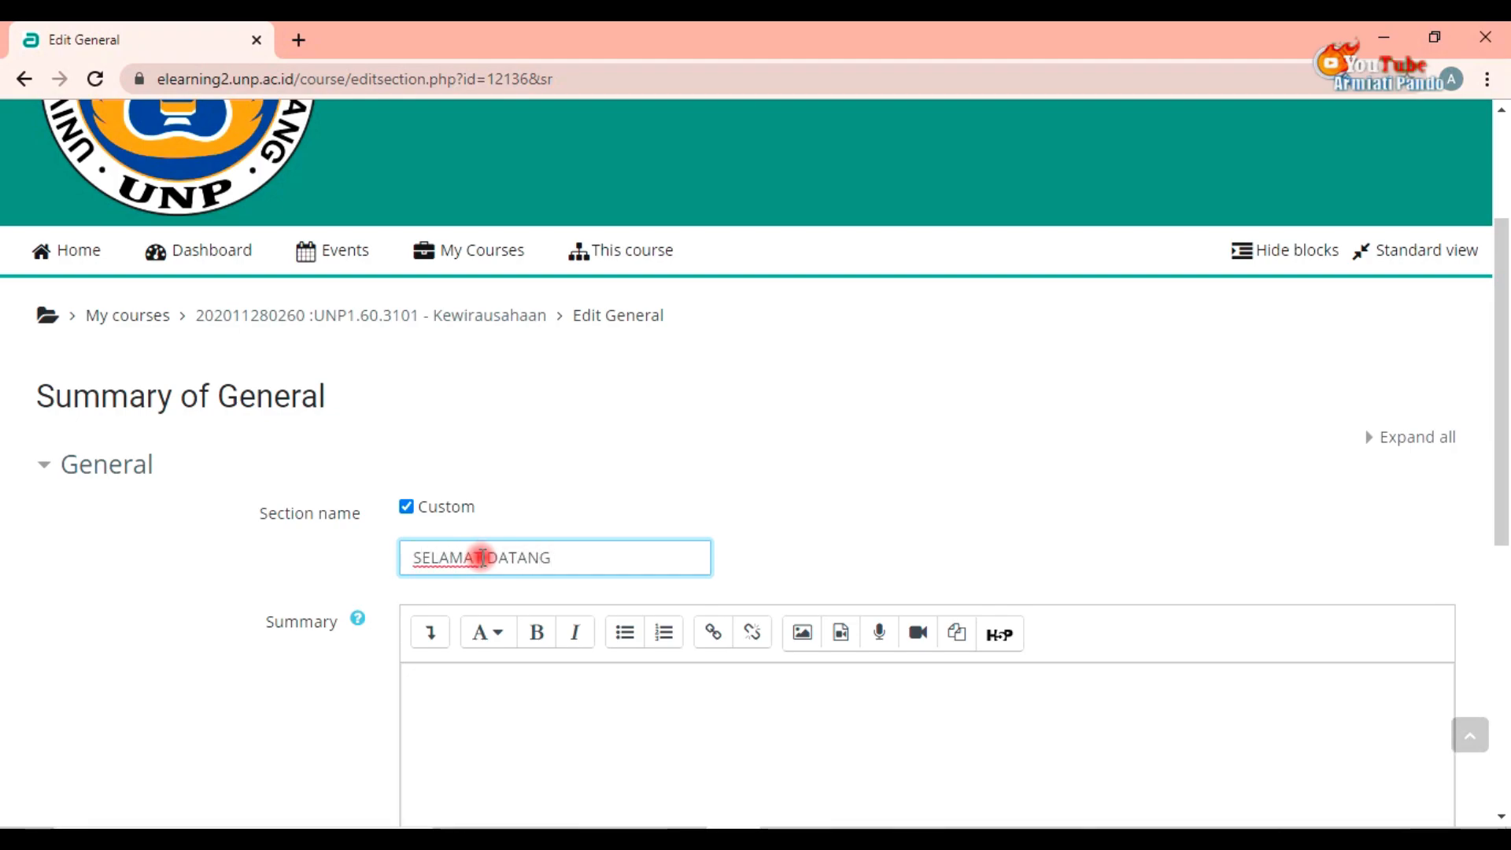
Step: Write the section summary "Selamat Datang pada Perkuliahan Daring Kewirausahaan"
scroll(472, 567, "down", 3)
left_click(472, 482)
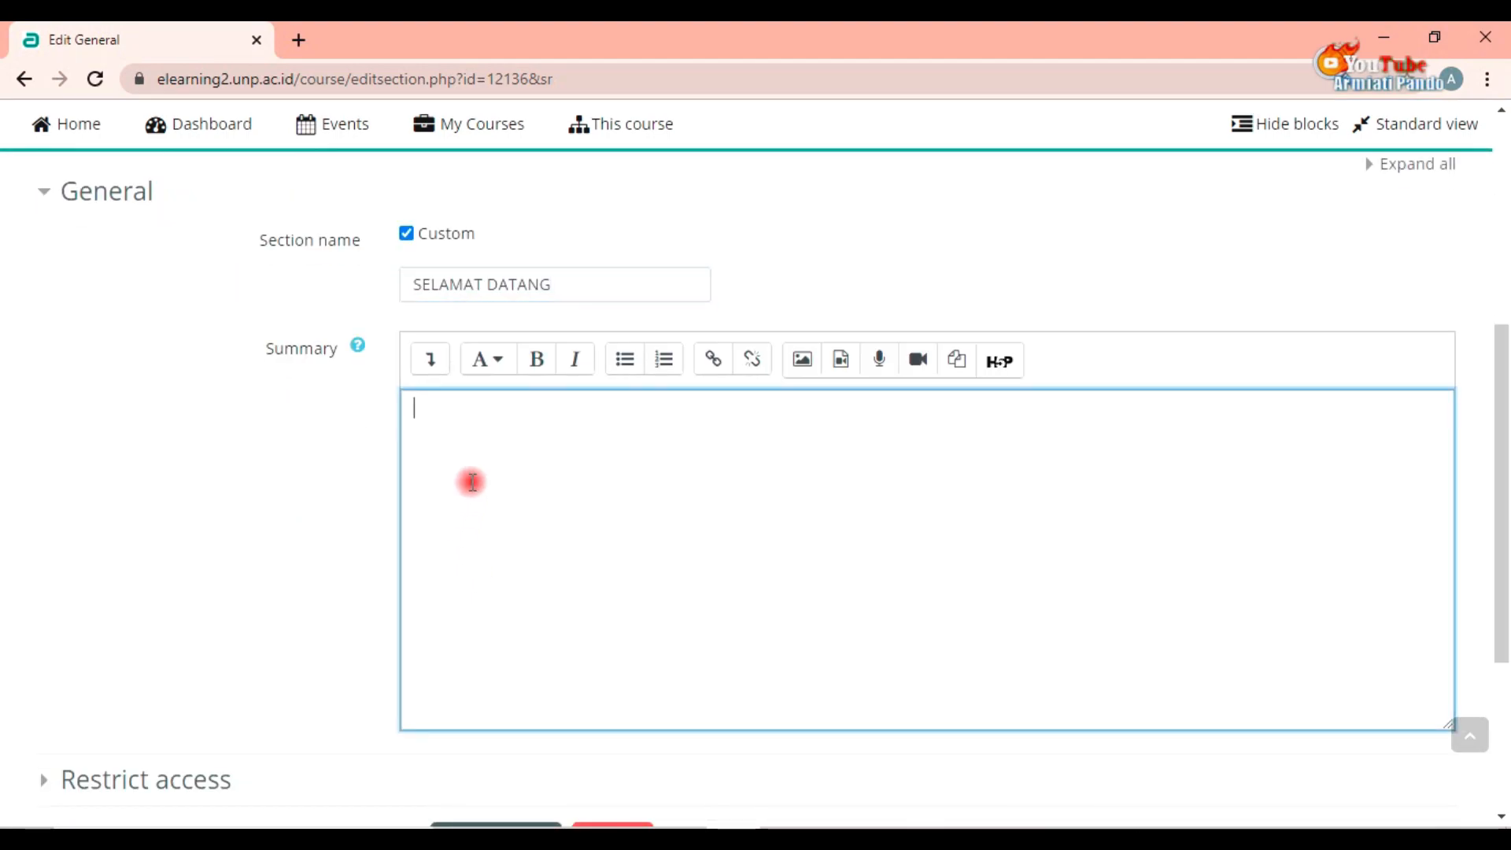
type("S")
key("Caps_Lock")
type("e")
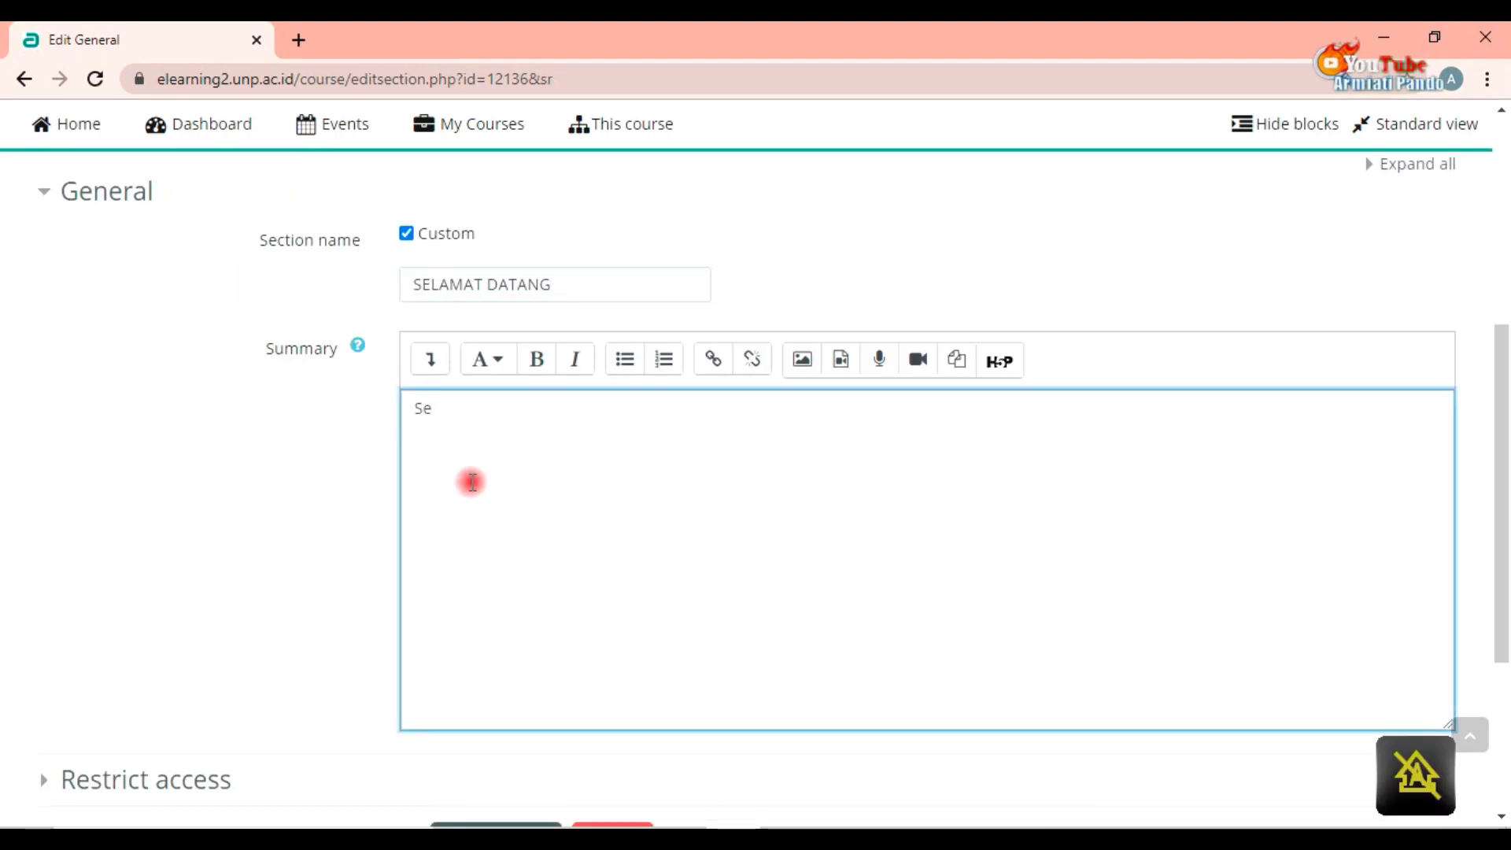
type("lamat Datang pada Perkuliahan Dar")
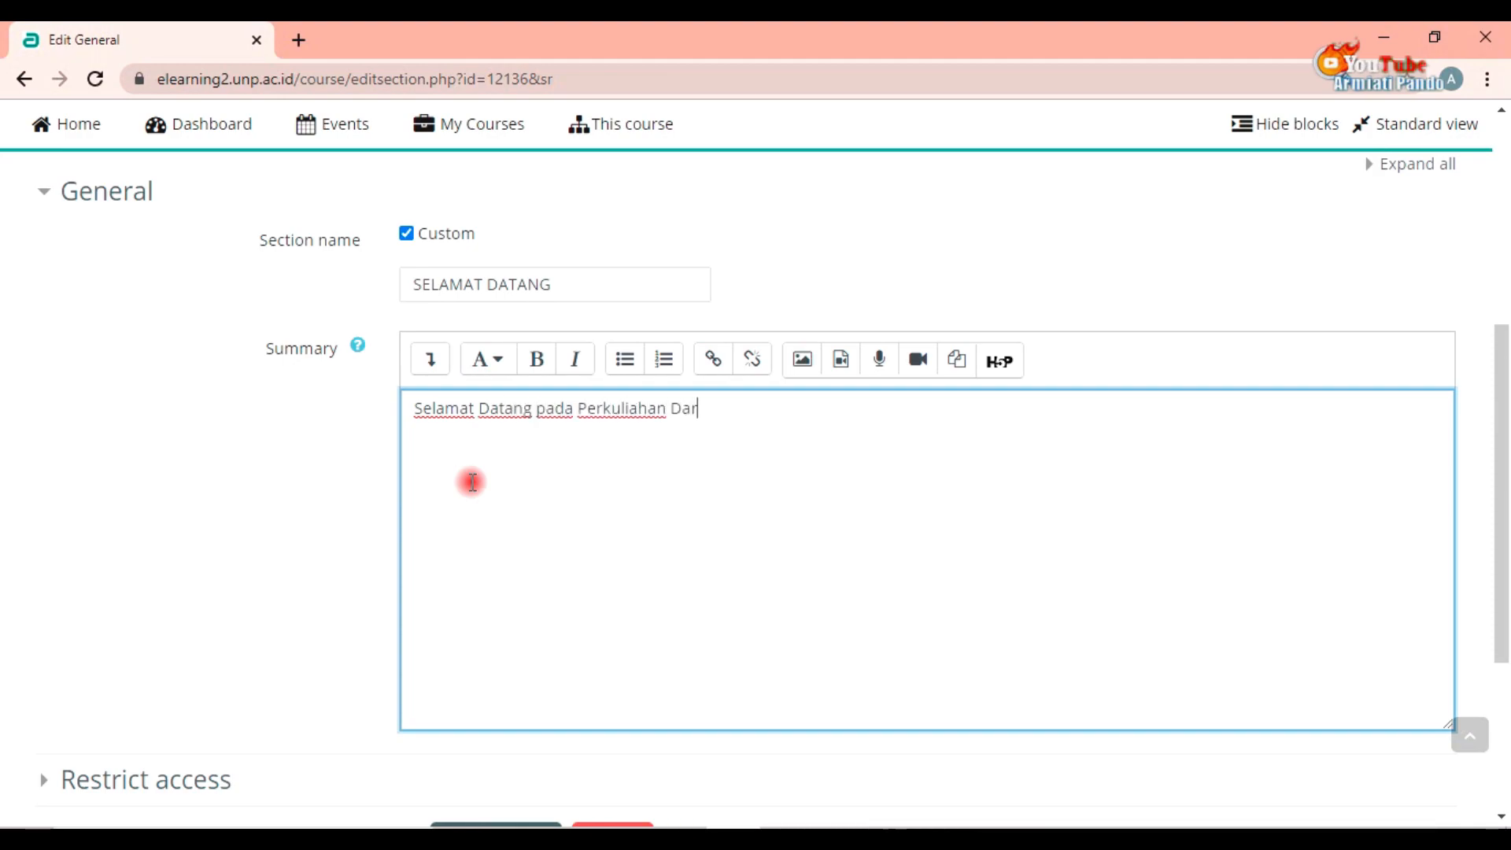
type("Kewirausahaan")
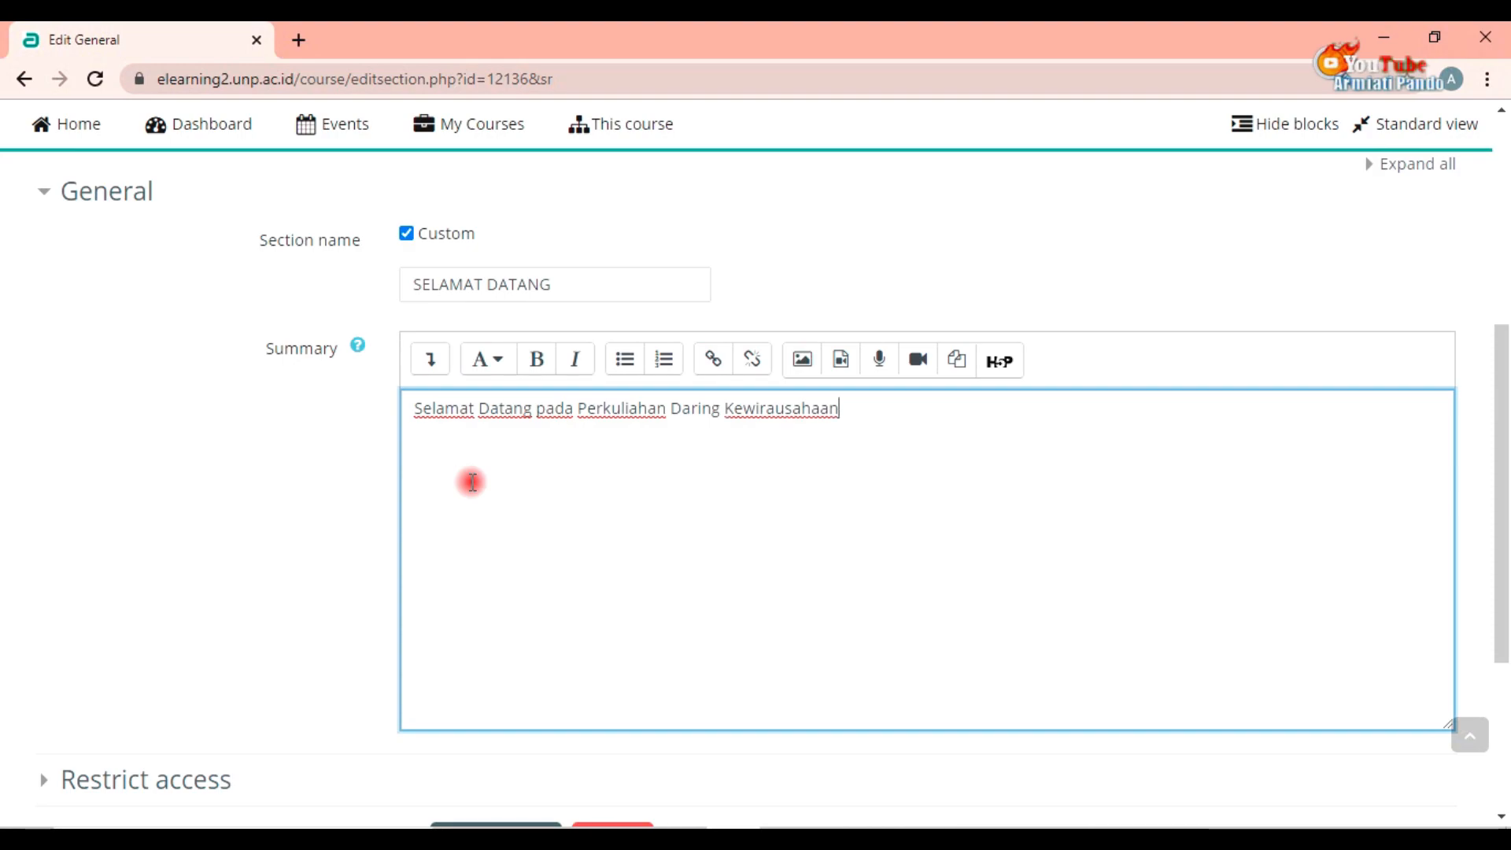
Step: Save the changes to the General section
scroll(472, 546, "down", 3)
scroll(476, 556, "up", 3)
scroll(458, 451, "down", 3)
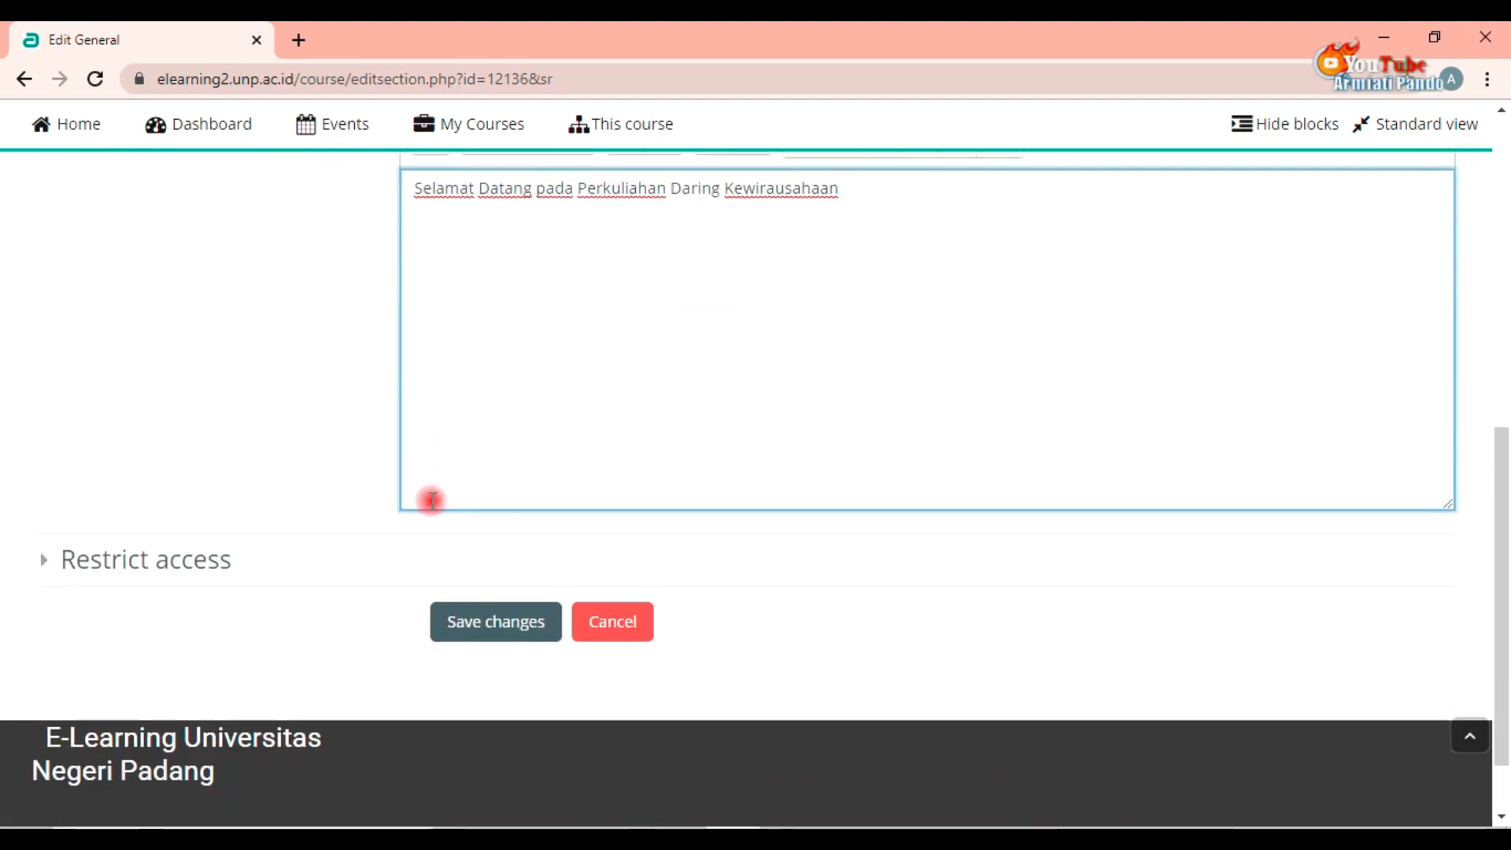
scroll(428, 499, "up", 5)
scroll(409, 590, "down", 5)
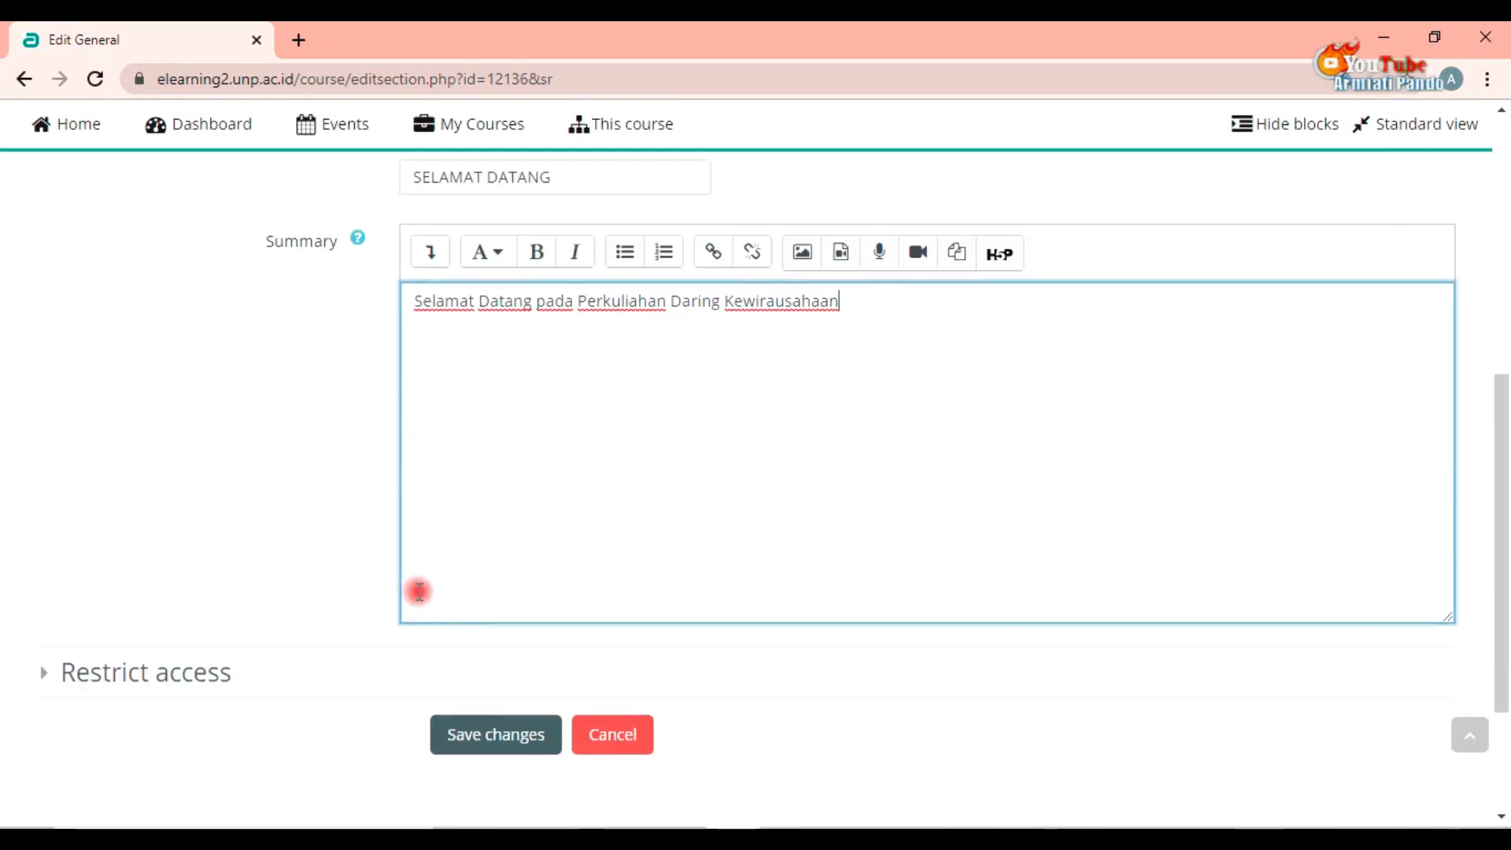
left_click(499, 748)
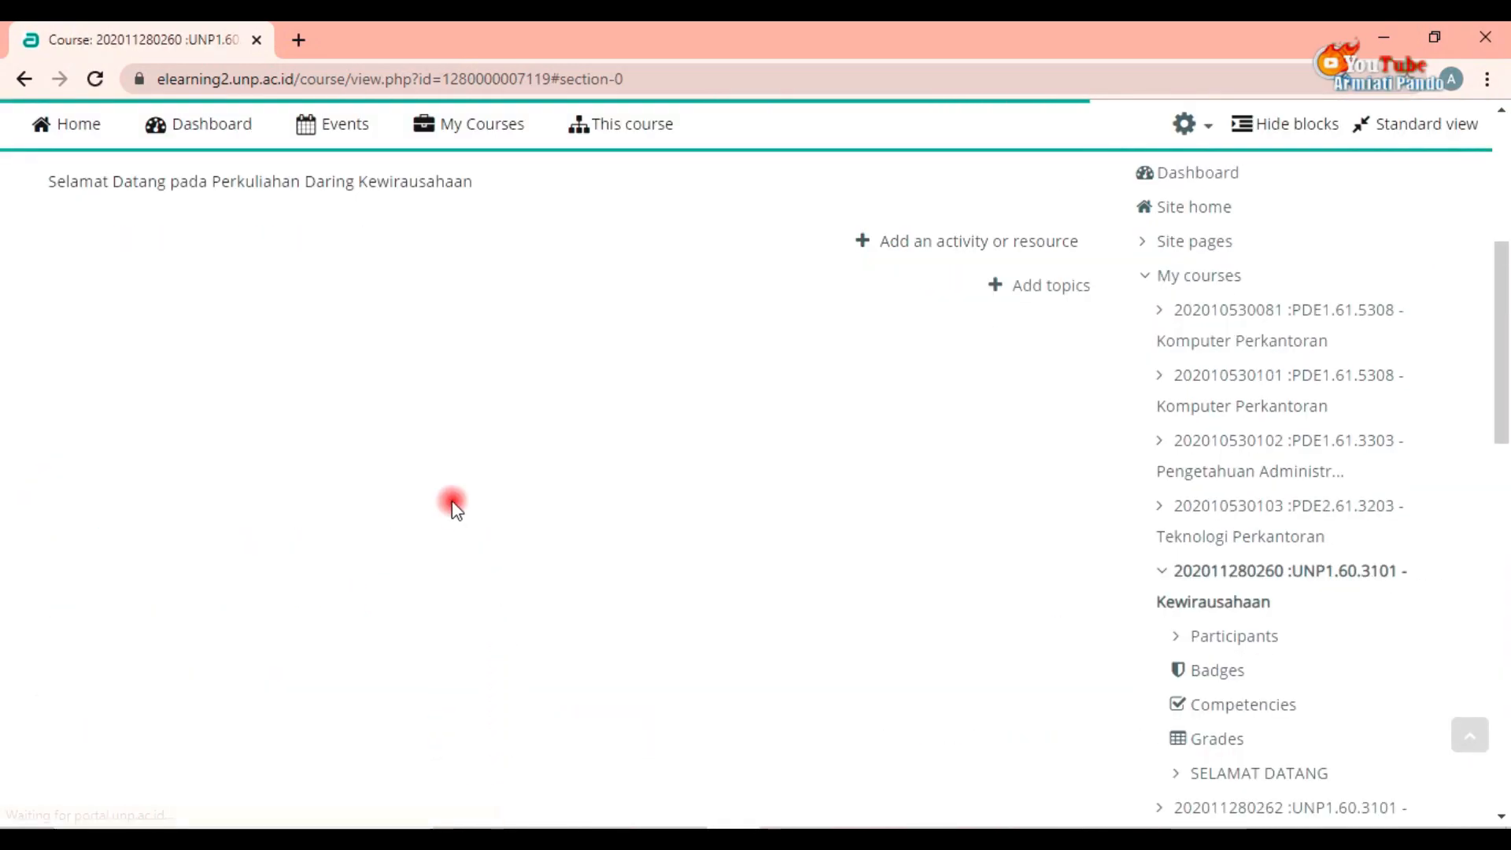
Step: Add one new topic section to the course
scroll(453, 504, "up", 3)
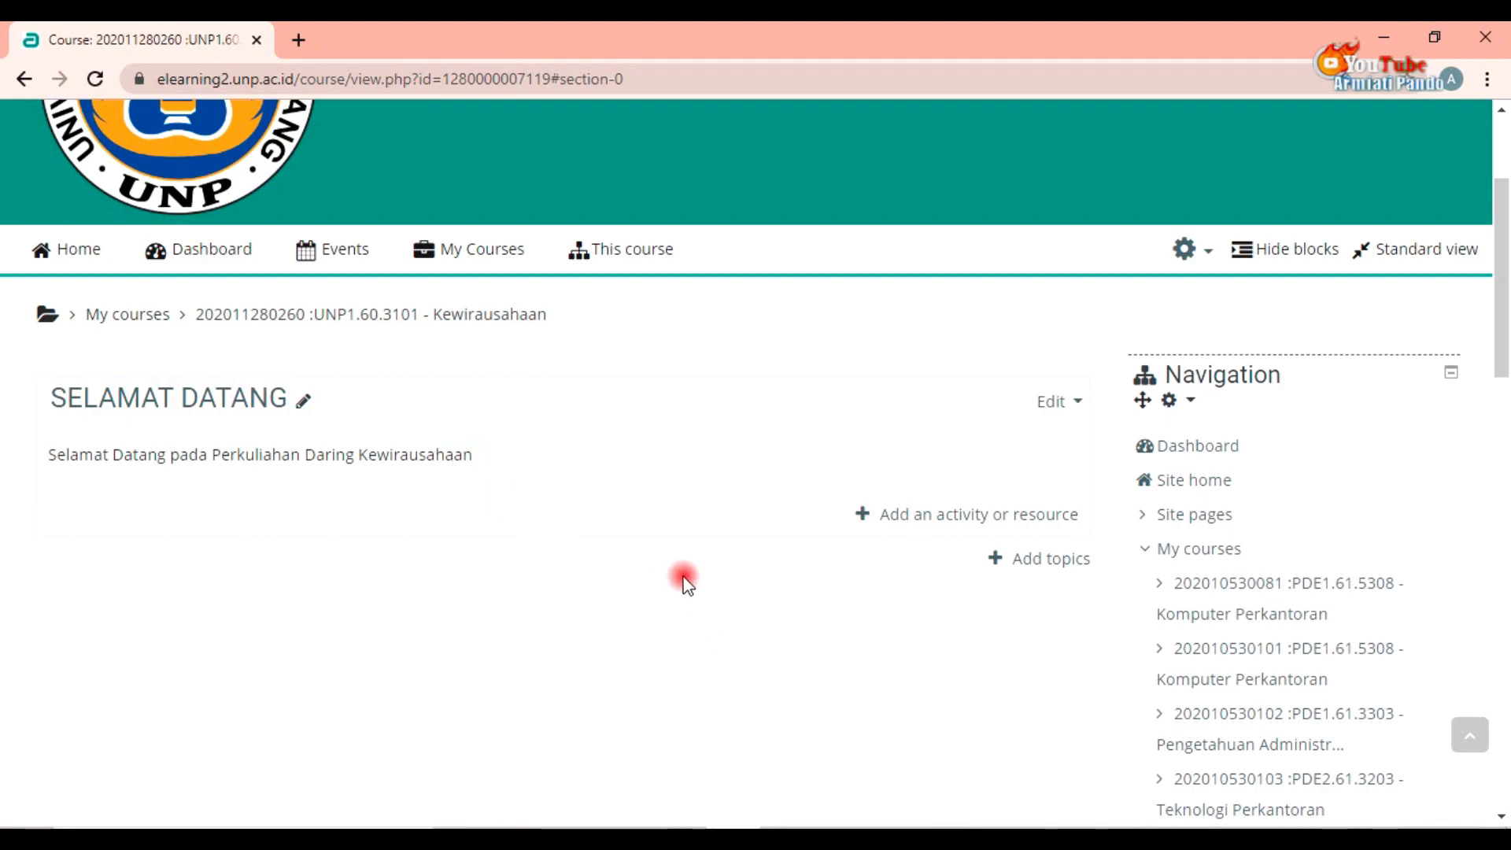
left_click(1016, 566)
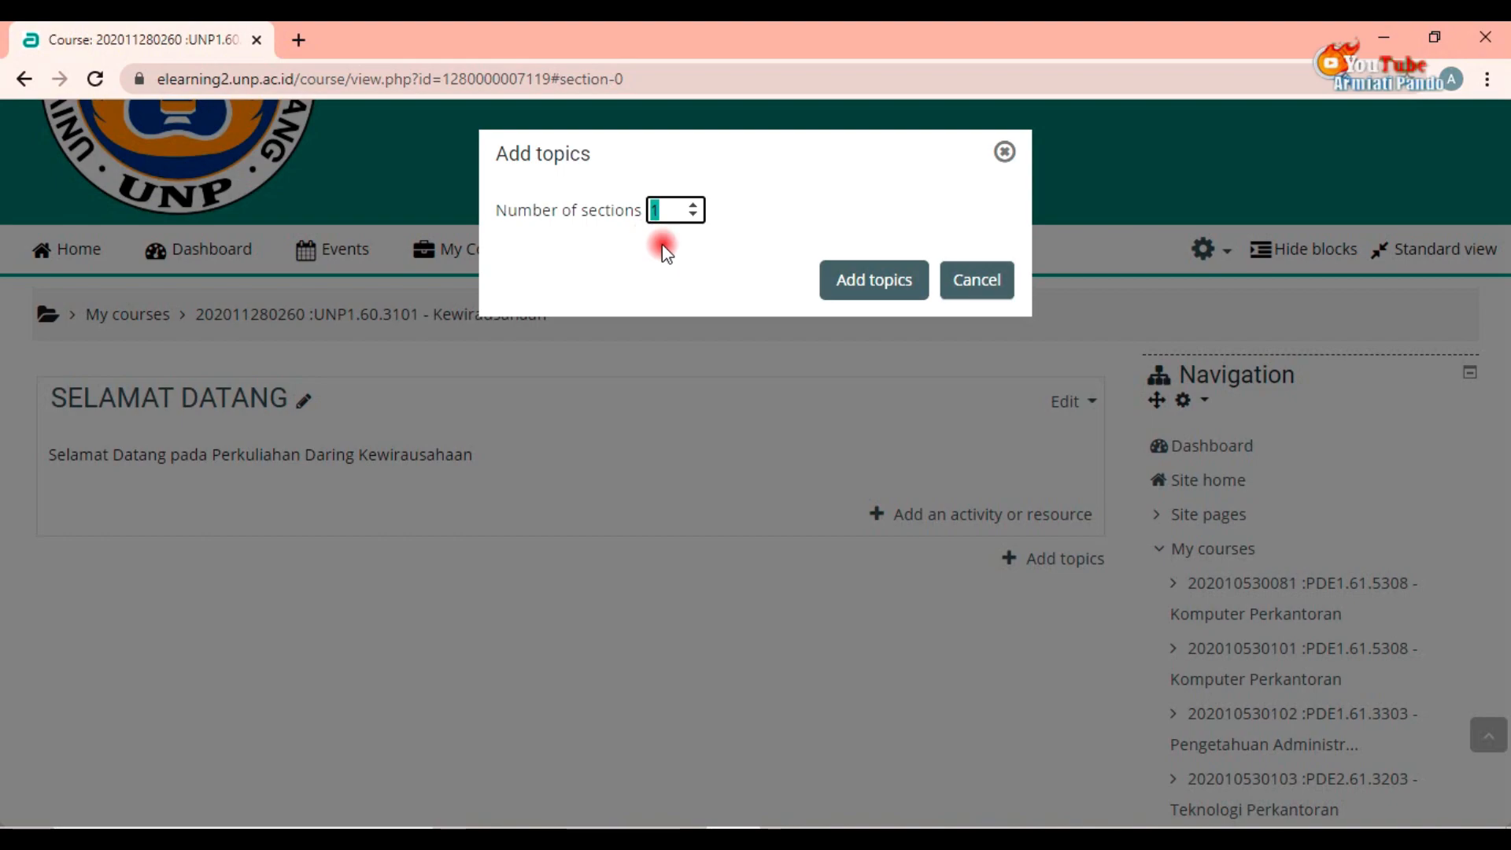
left_click(865, 299)
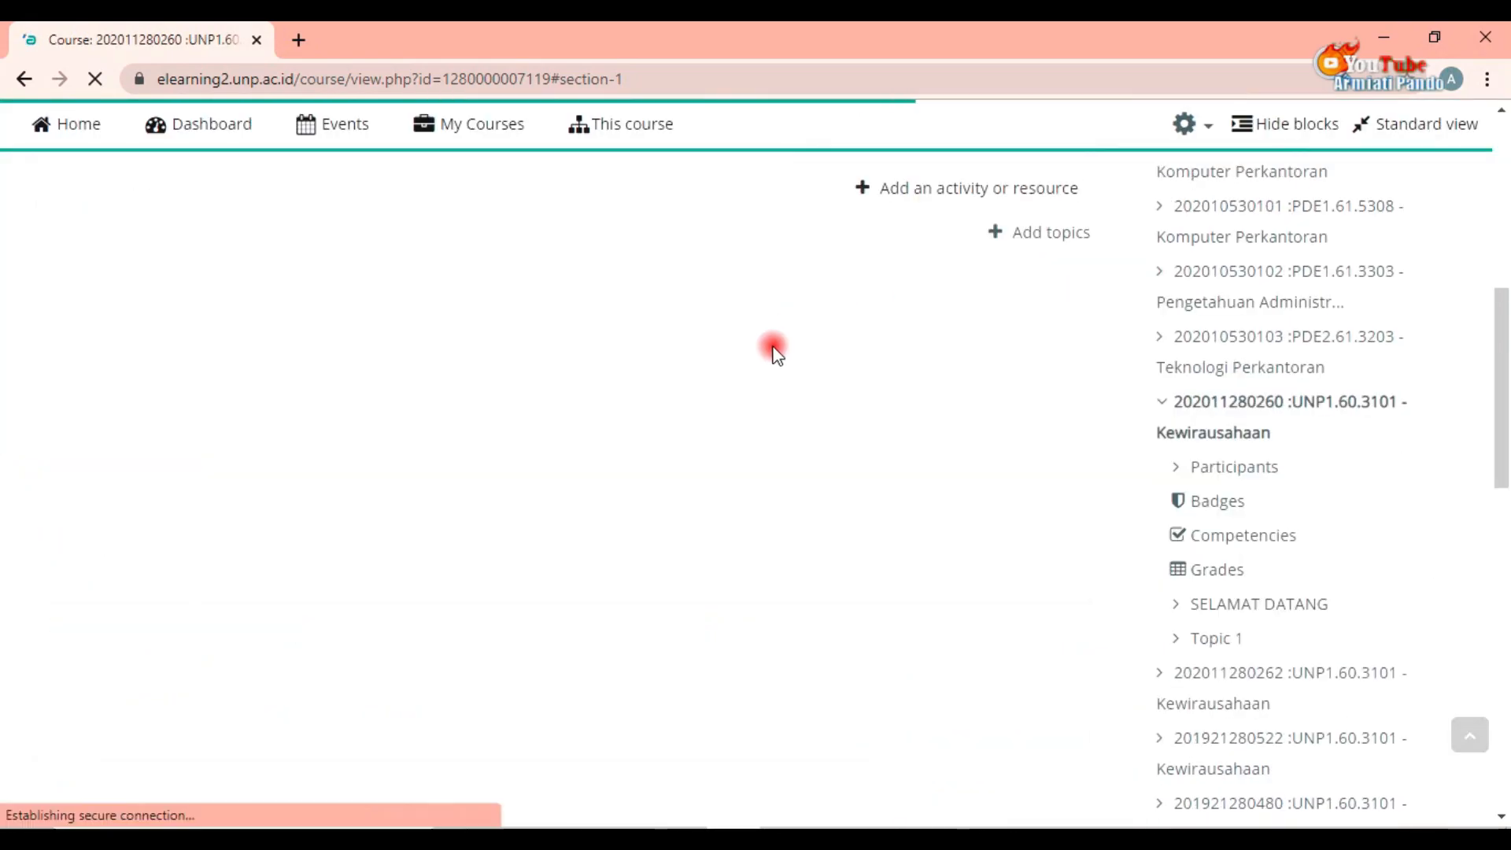
Step: Open Topic 1's edit form, enable a custom section name and enter PERTEMUAN 1
scroll(693, 403, "up", 3)
scroll(339, 354, "up", 1)
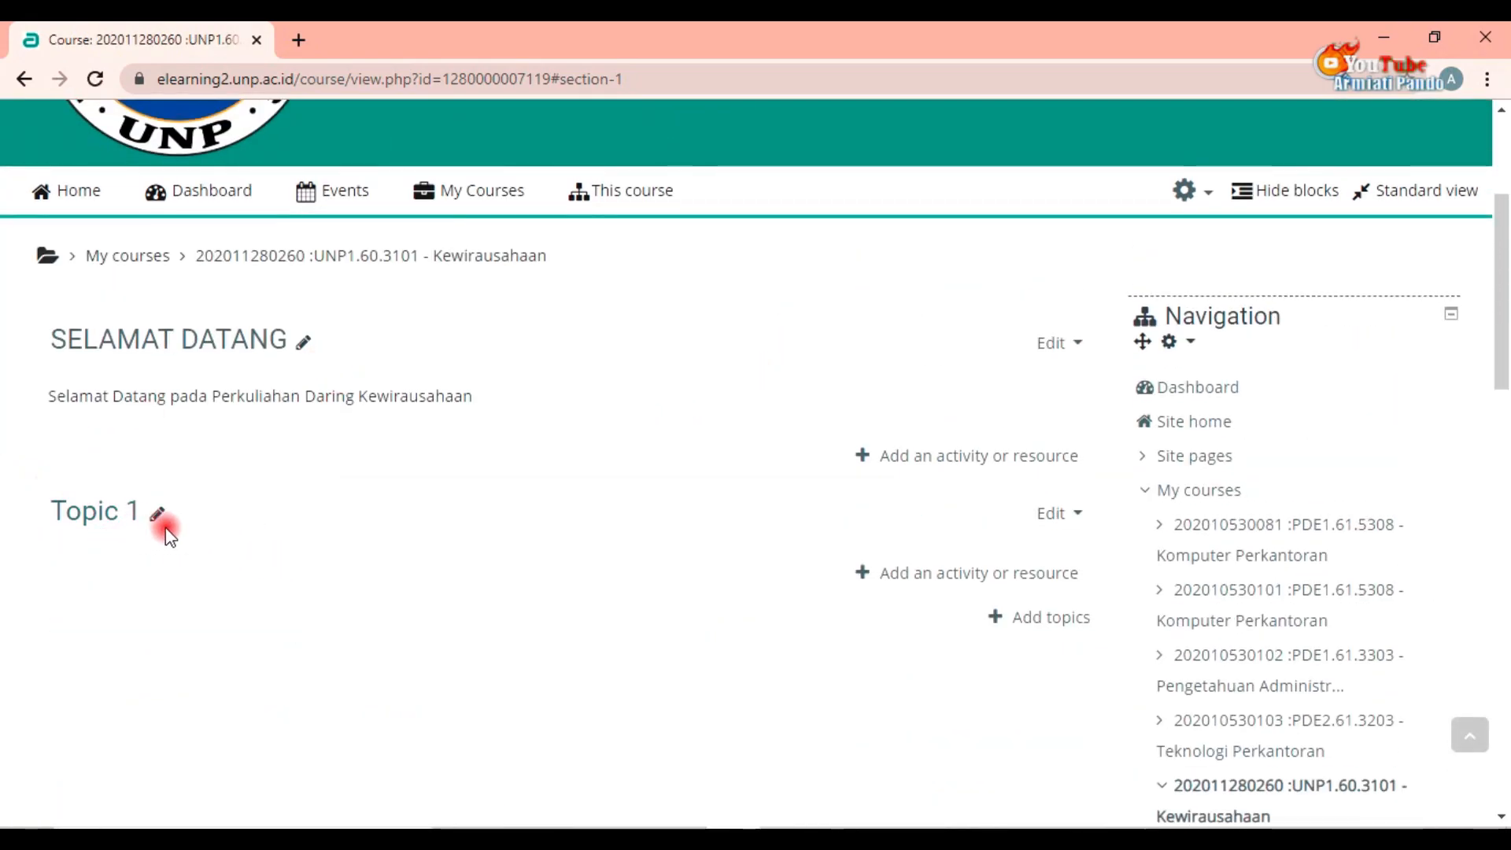
left_click(1059, 515)
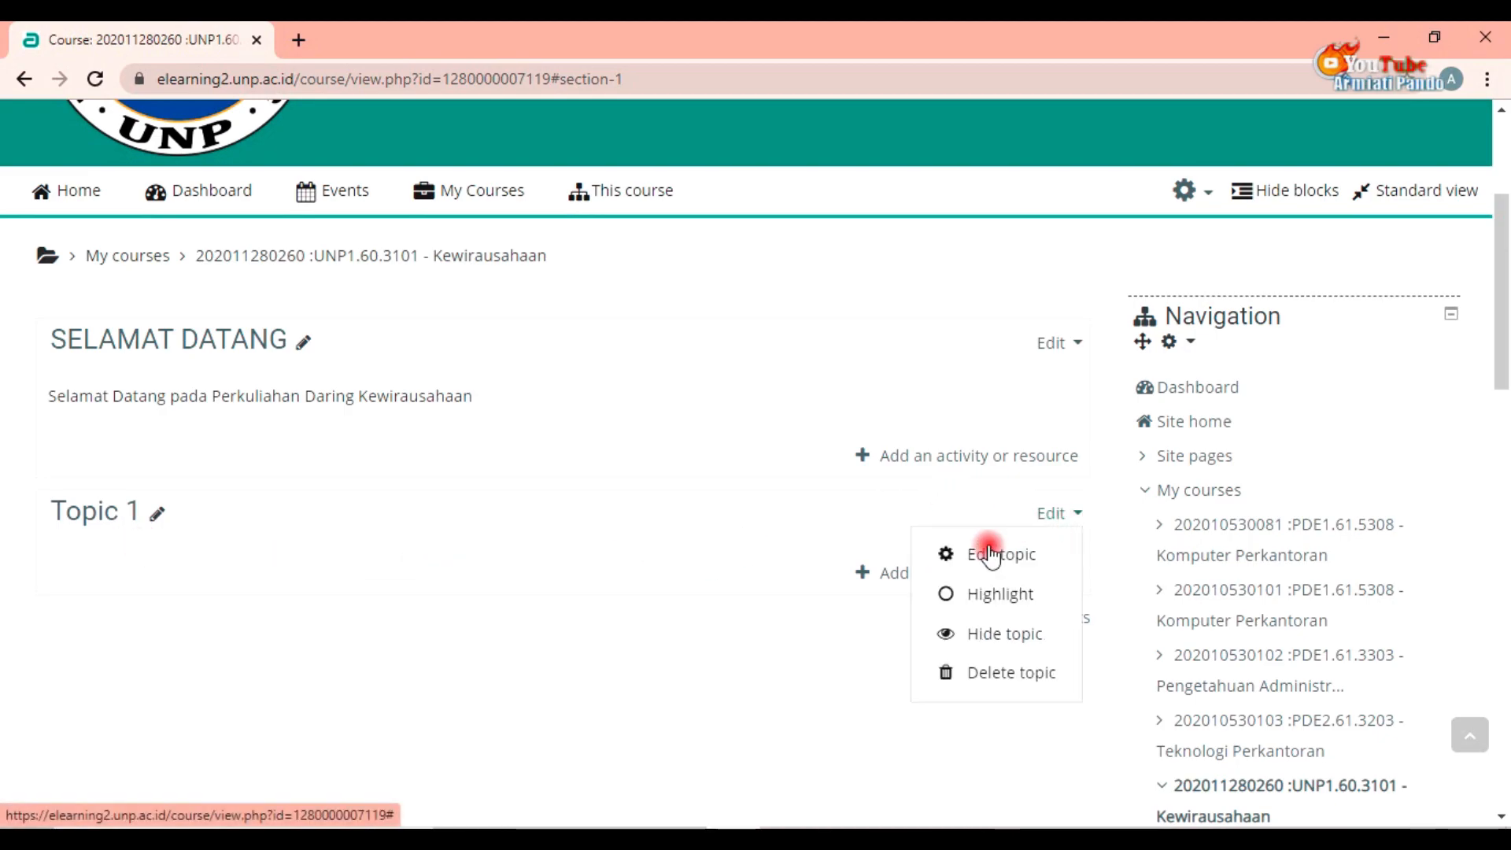
left_click(1002, 556)
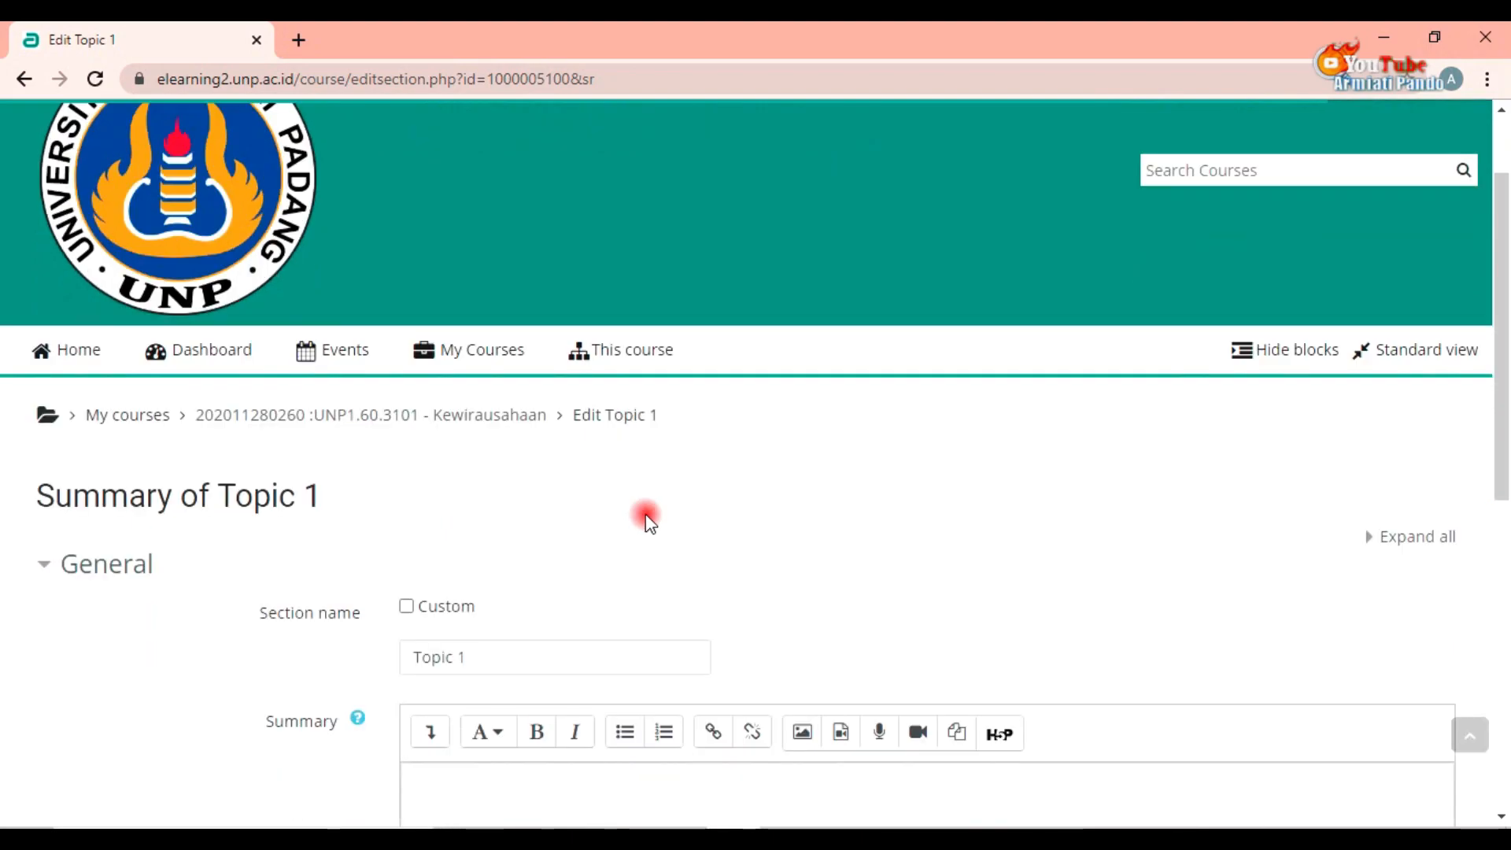
scroll(647, 522, "down", 1)
left_click(407, 506)
left_click(494, 560)
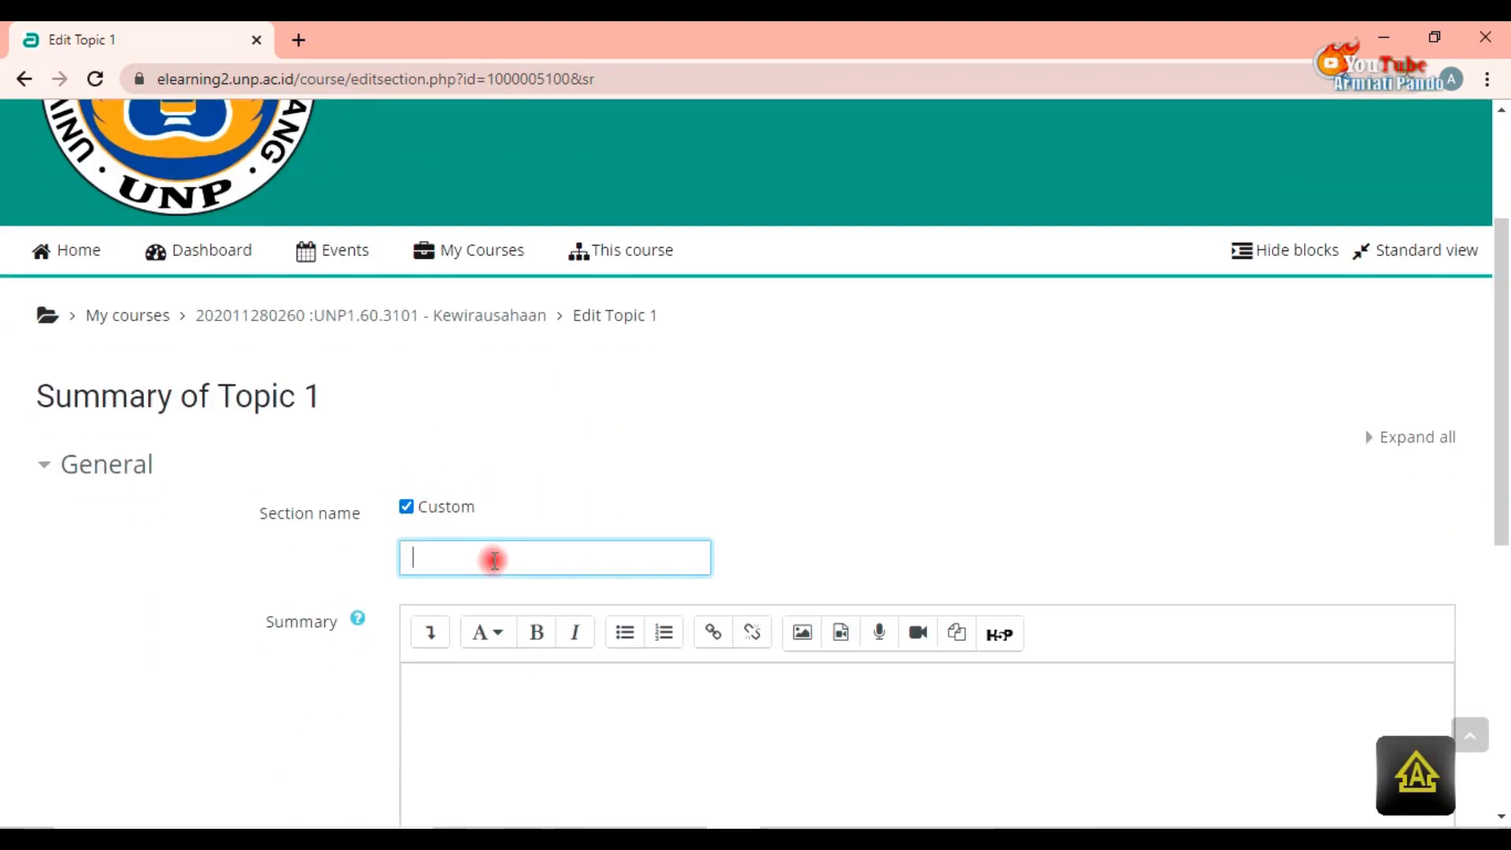
type("PERTEMUAN 1")
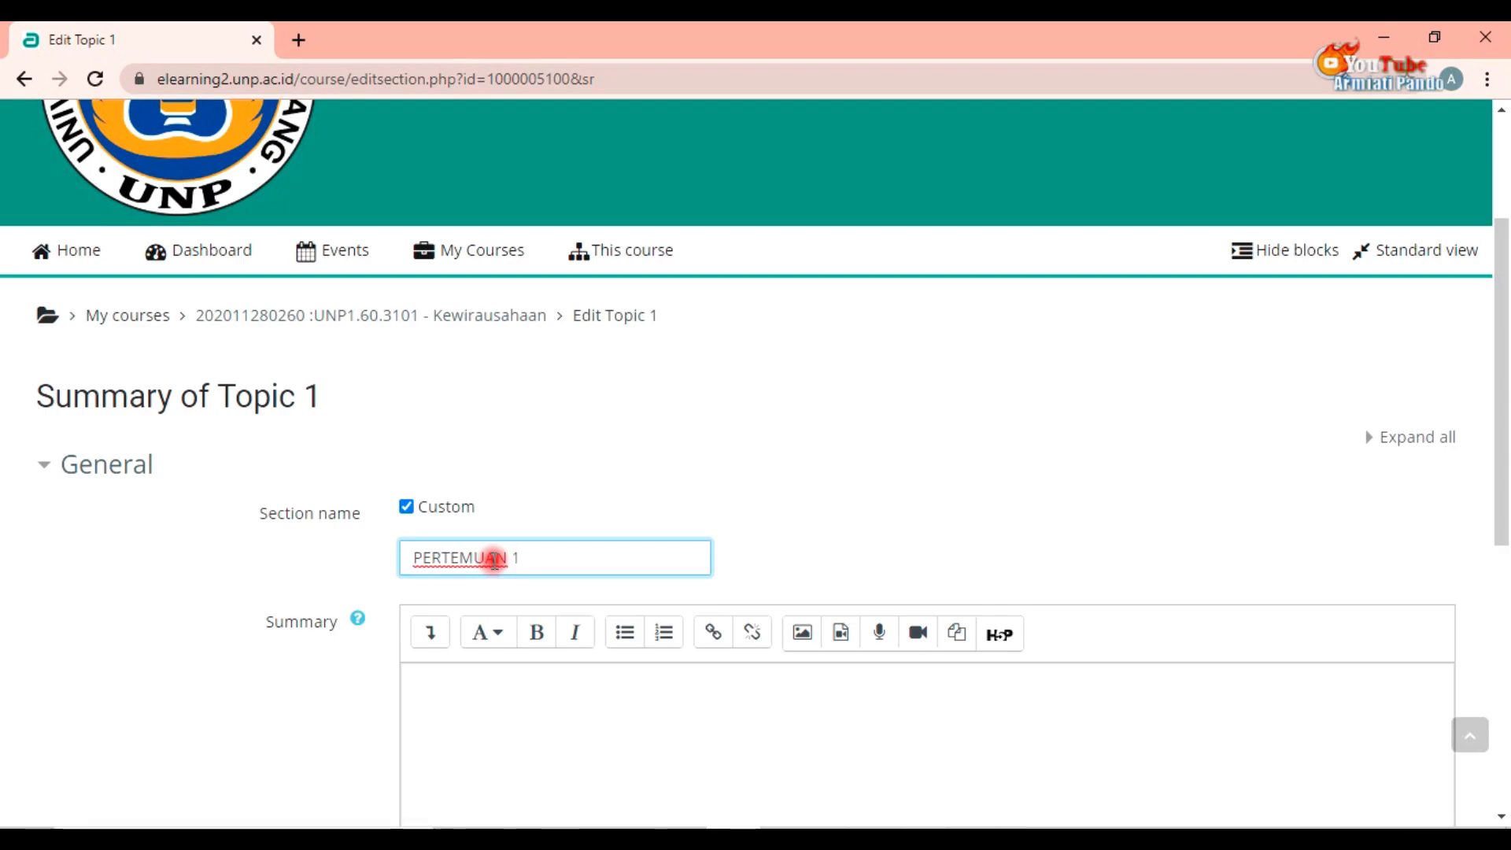
Step: Write the section summary "Berikut dilampirkan silabus perkuliahan" and save the topic's changes
scroll(493, 560, "down", 3)
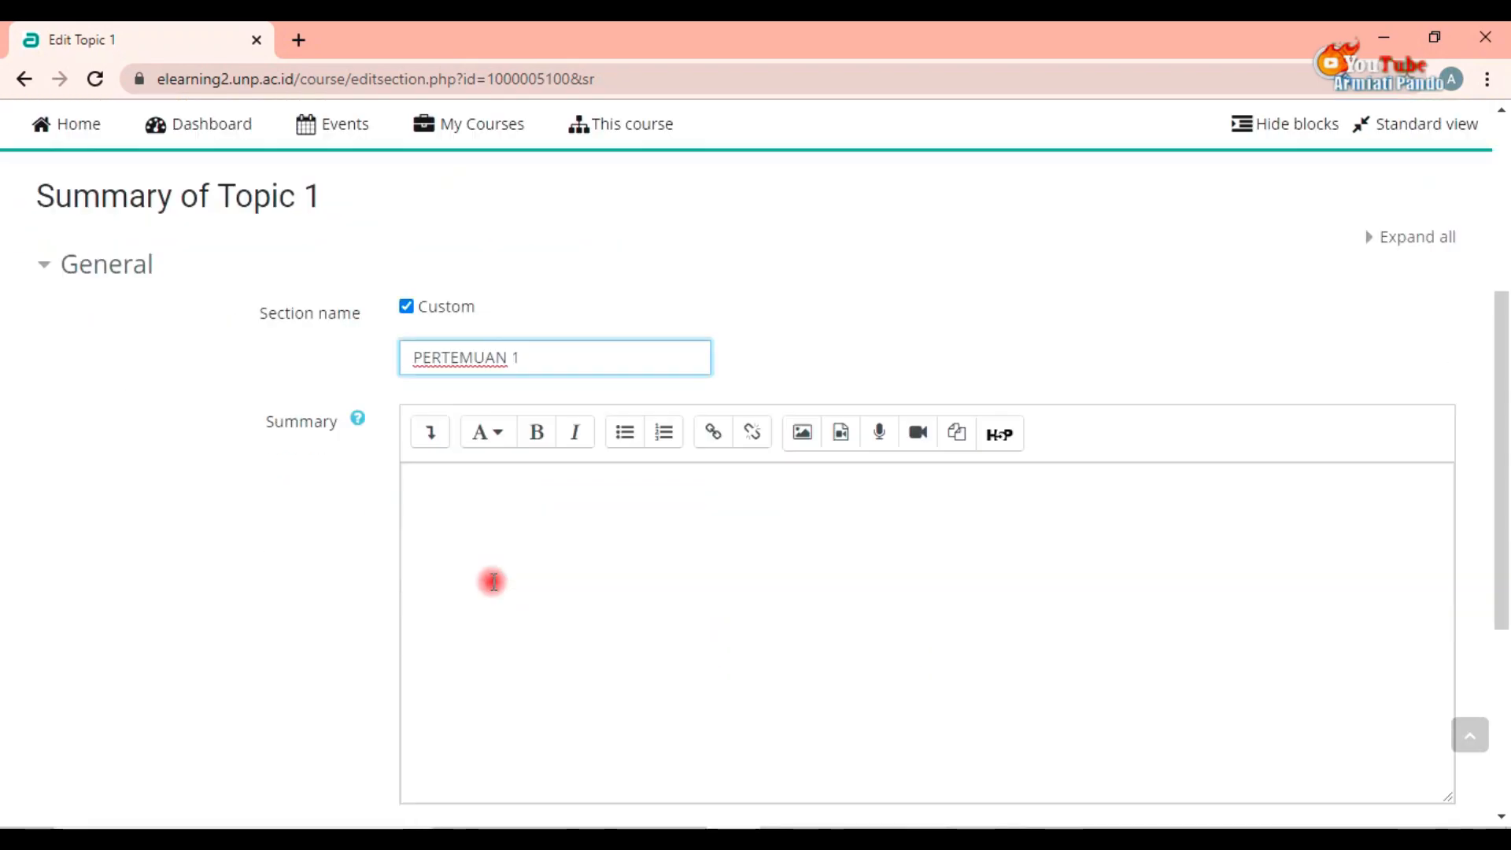
left_click(501, 470)
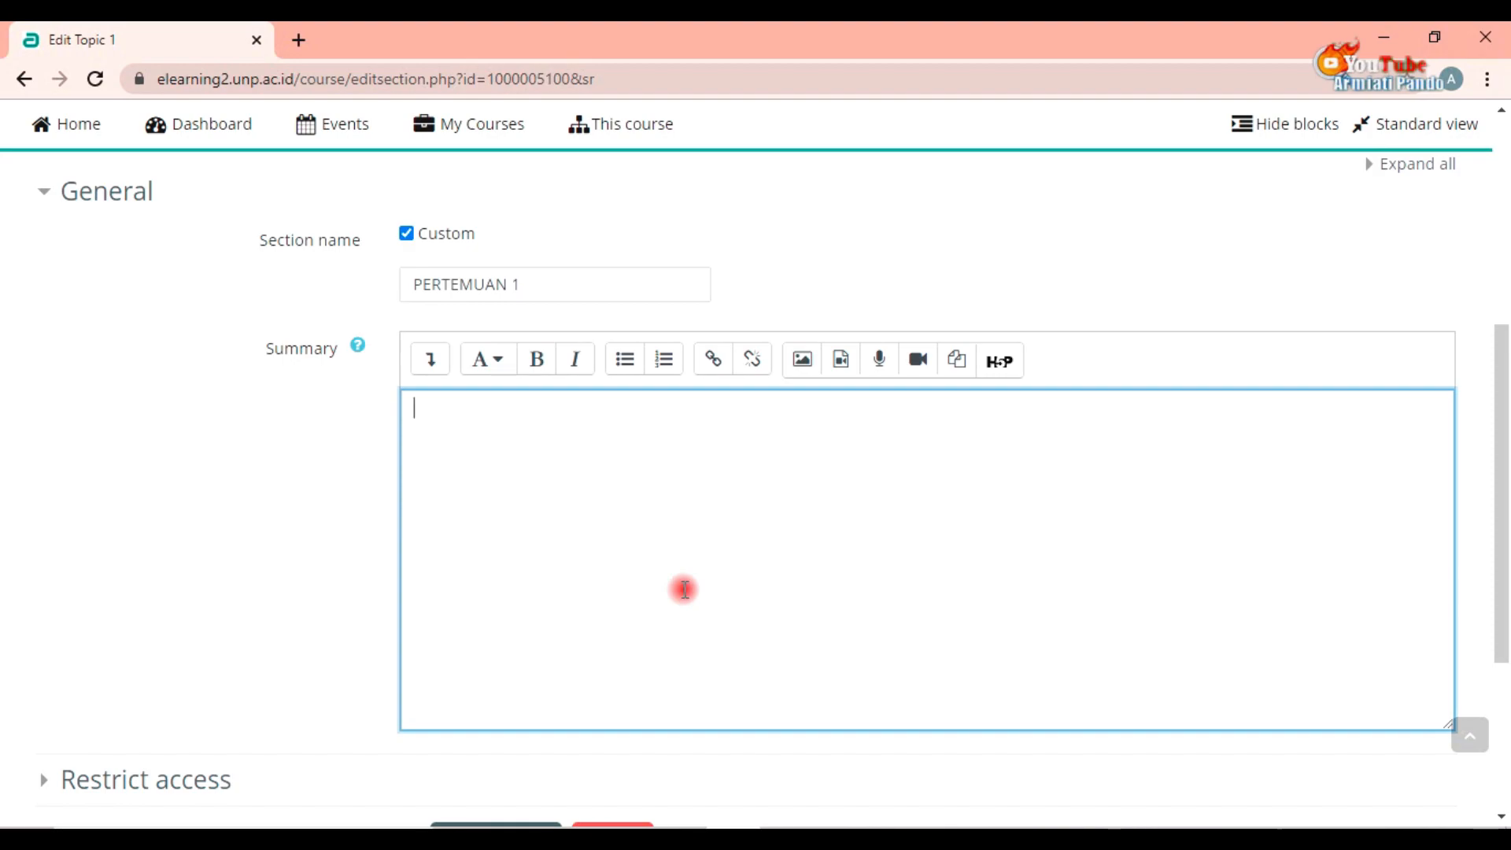
scroll(685, 589, "down", 3)
scroll(685, 589, "up", 3)
key("Caps_Lock")
type("irkan silabus perkuliahan")
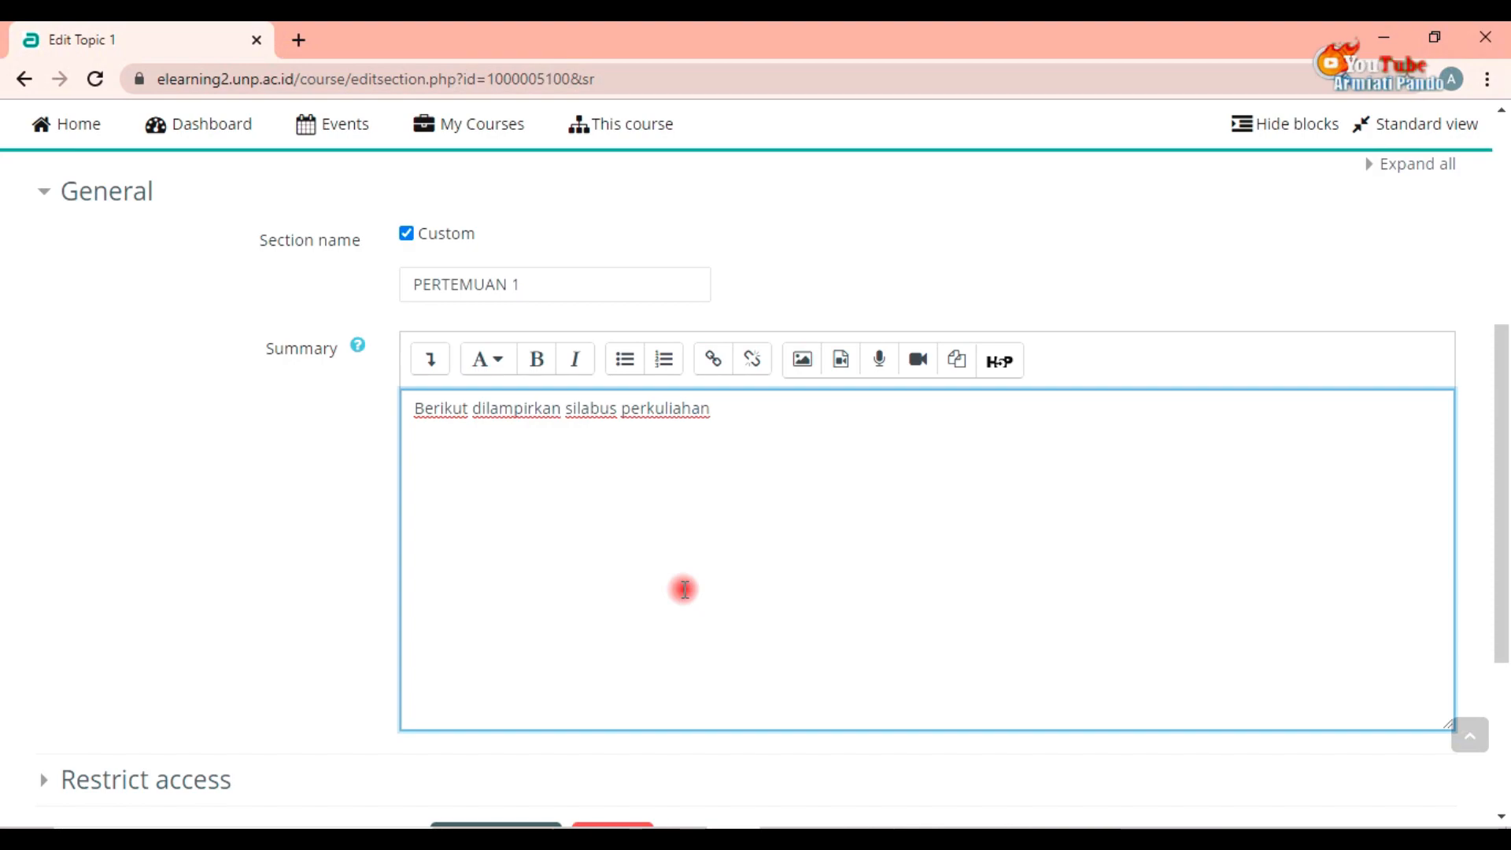
scroll(685, 588, "down", 1)
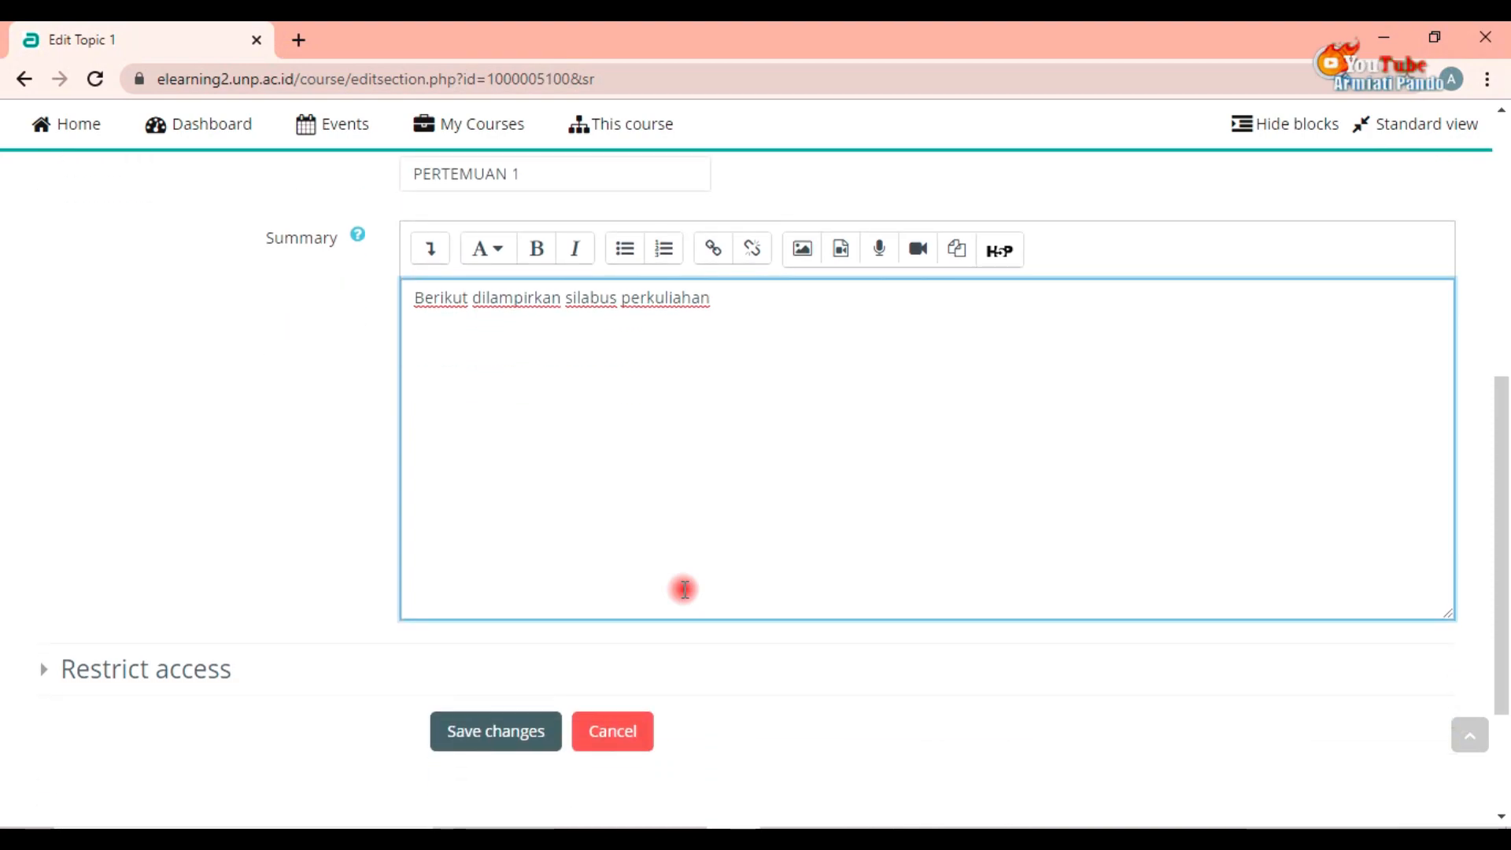
left_click(504, 736)
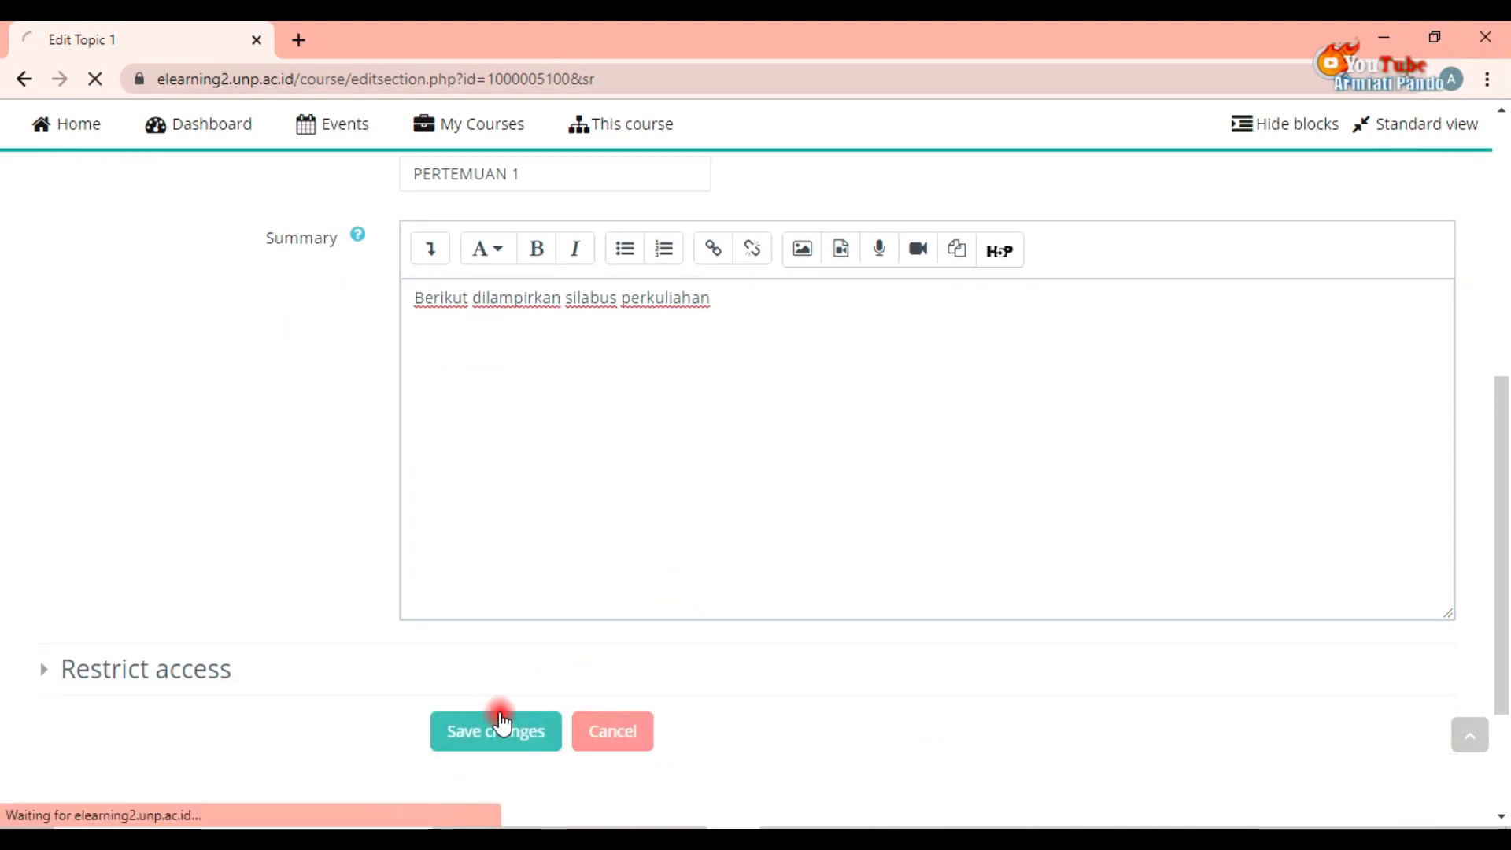
Step: Add a File resource to the PERTEMUAN 1 section
scroll(500, 598, "up", 1)
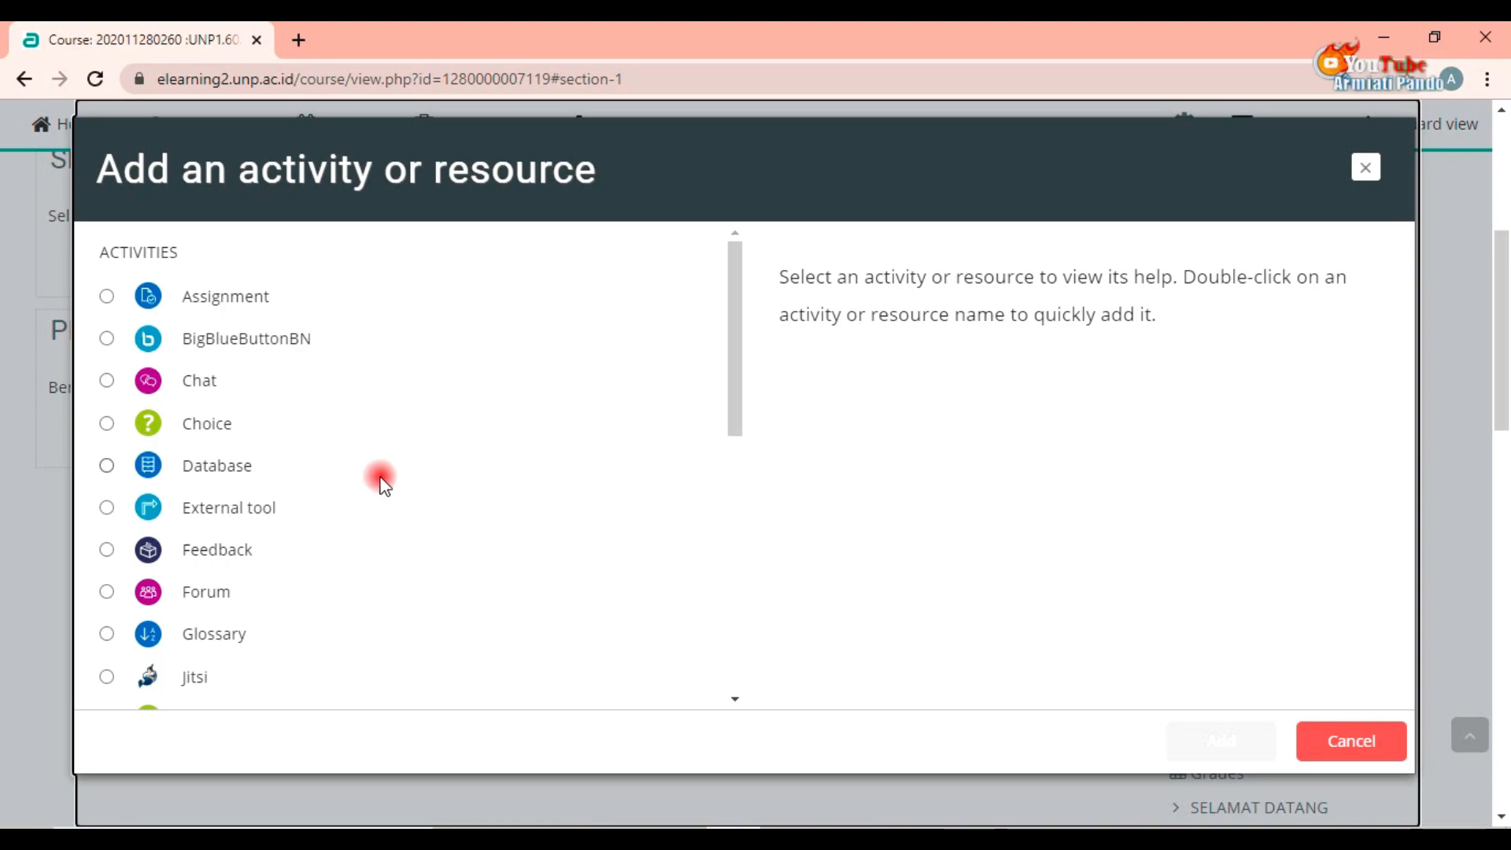
scroll(383, 484, "down", 6)
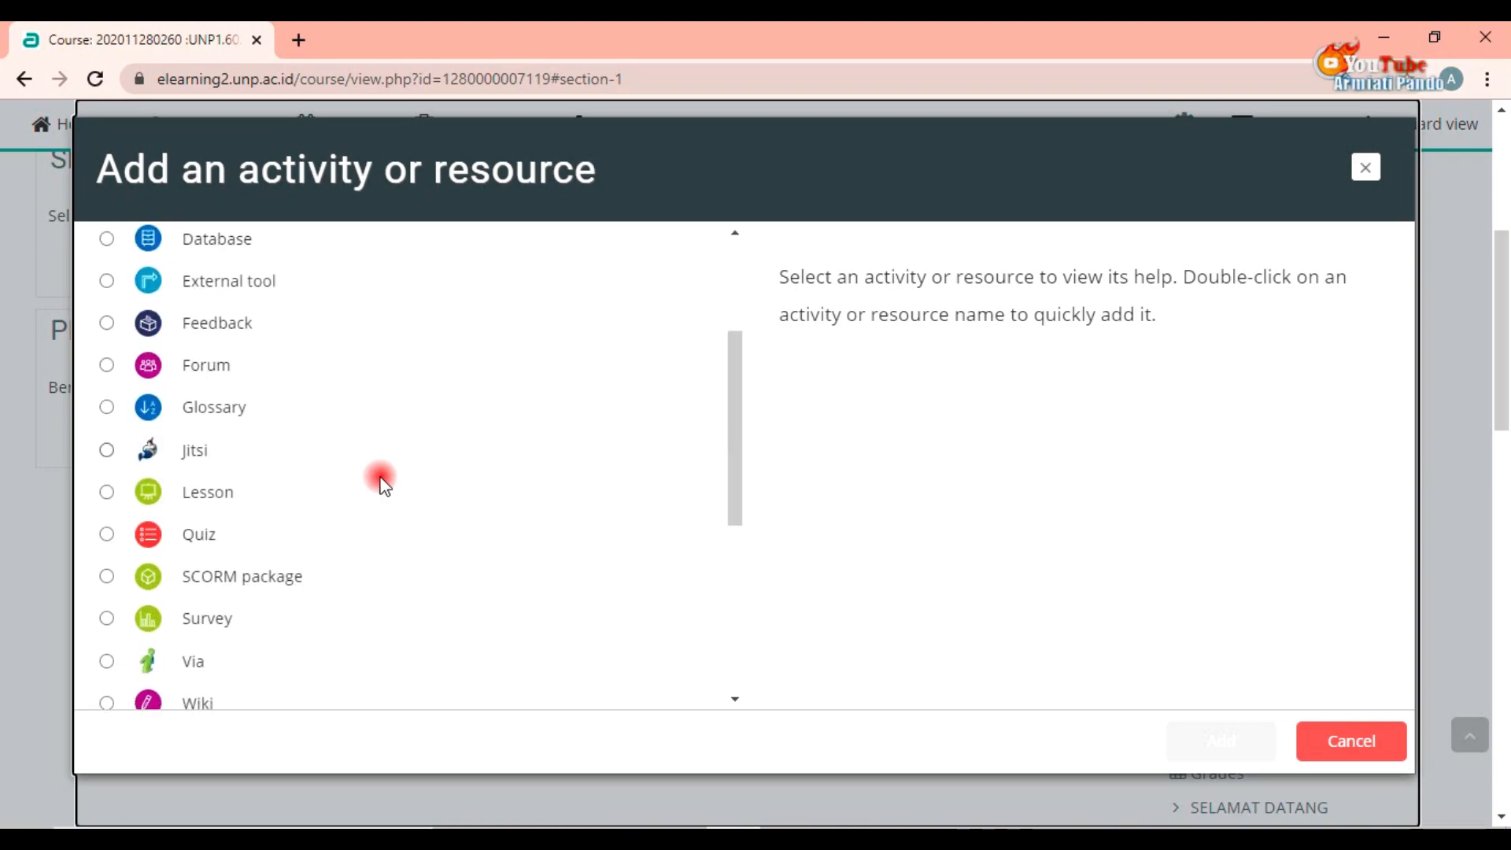
scroll(384, 484, "down", 3)
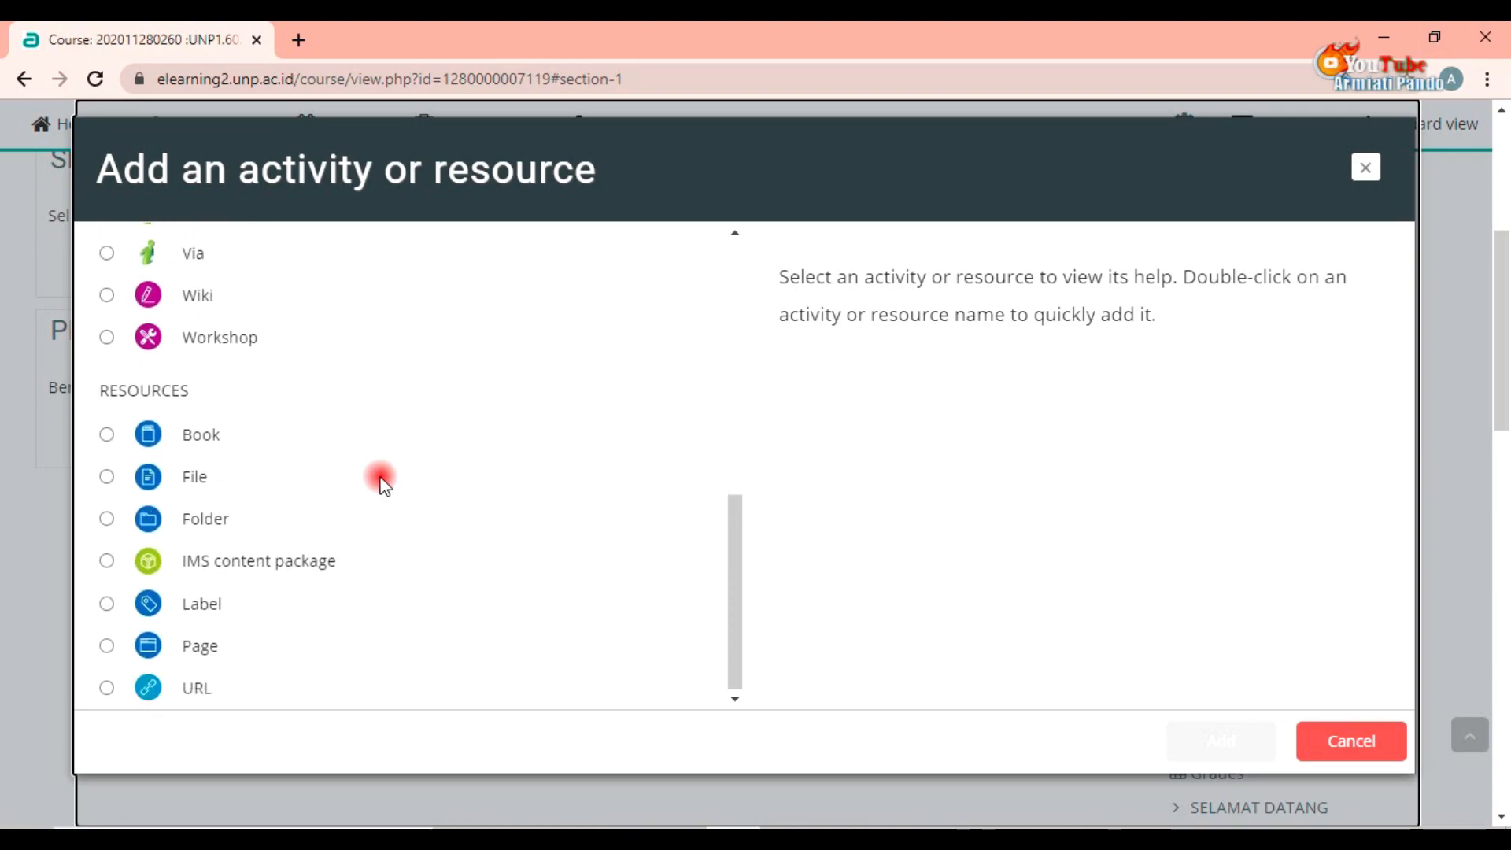
left_click(107, 476)
left_click(1207, 748)
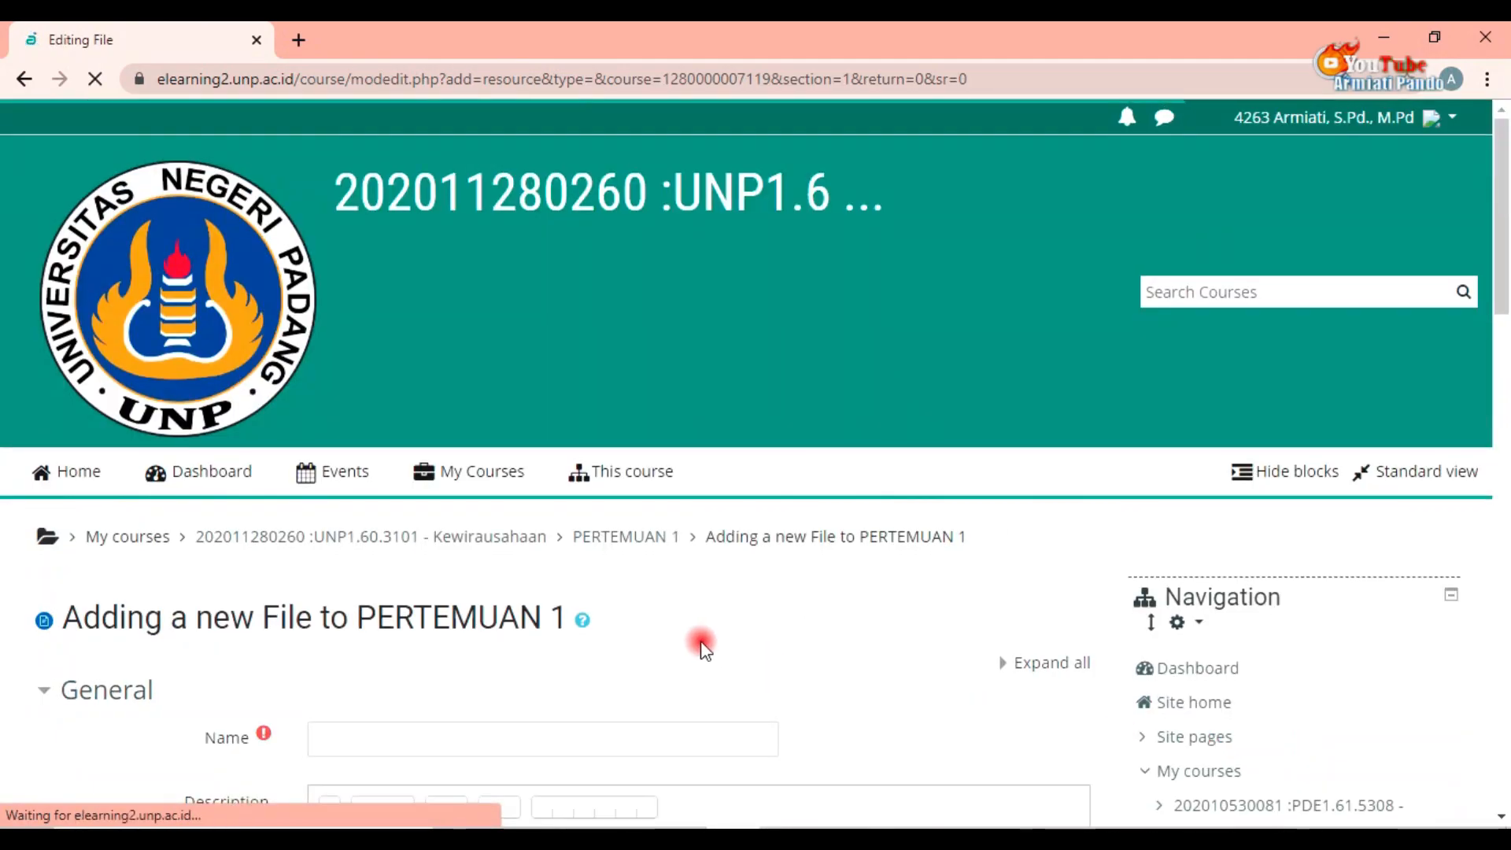
Step: Name the new file resource Silabus
scroll(704, 647, "down", 5)
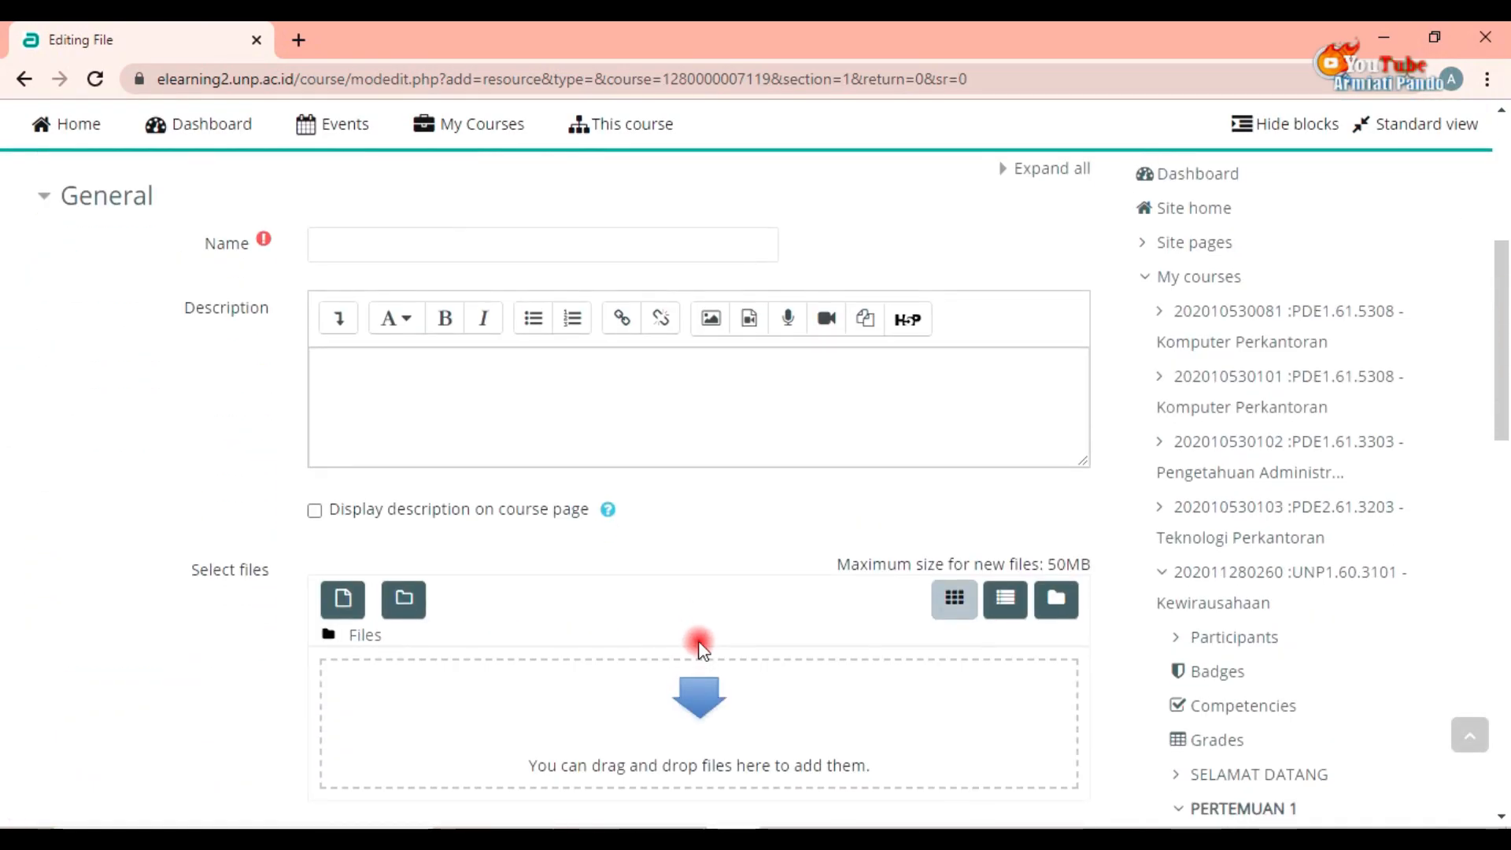
scroll(577, 648, "up", 3)
left_click(427, 399)
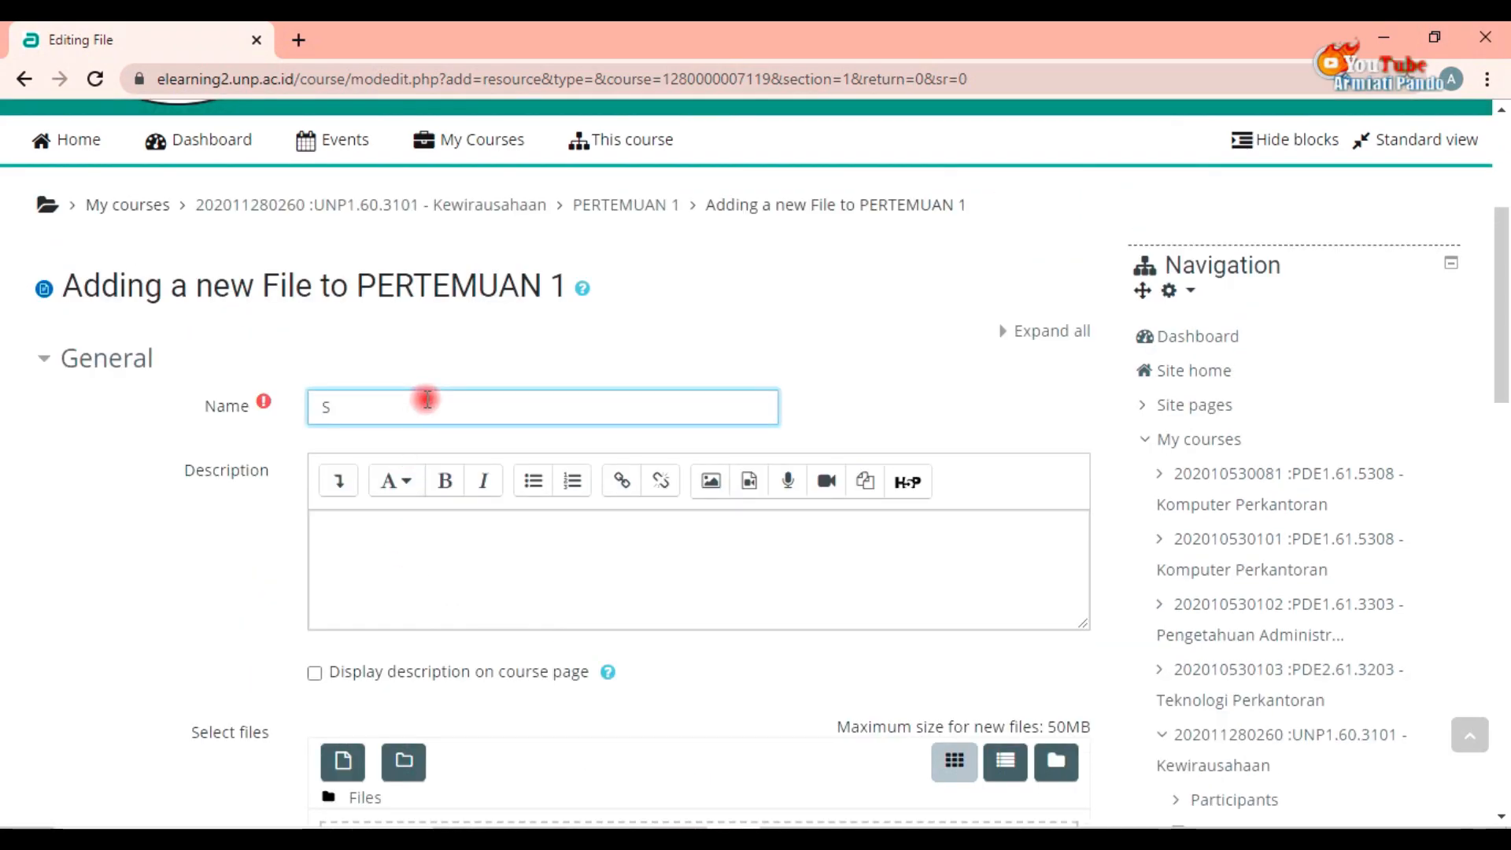
type("Silabus")
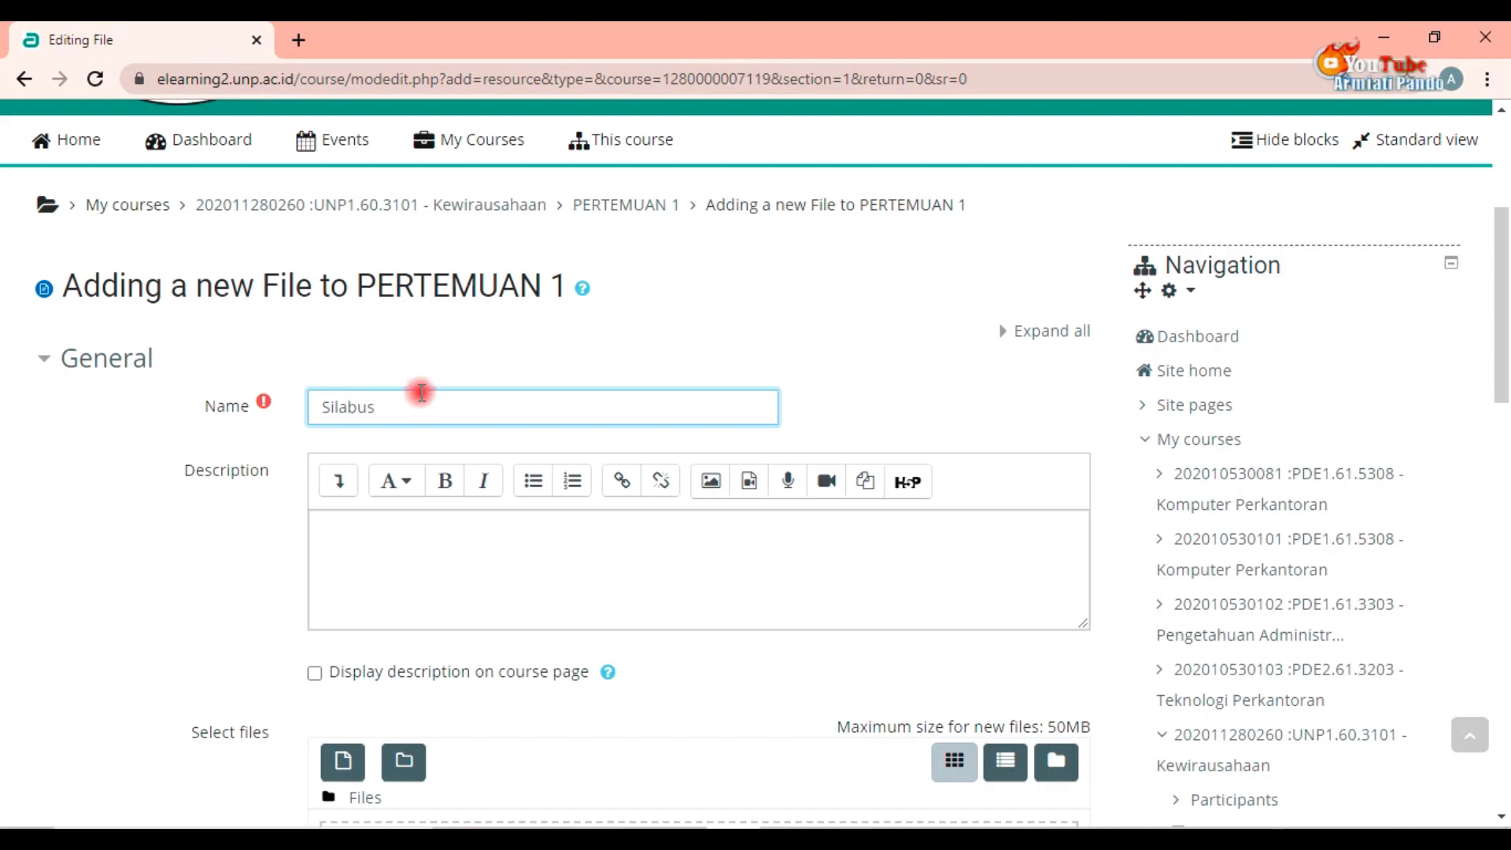
Step: Enter the description "Silahkan didownload sebagai pedoman" and enable displaying it on the course page
left_click(401, 548)
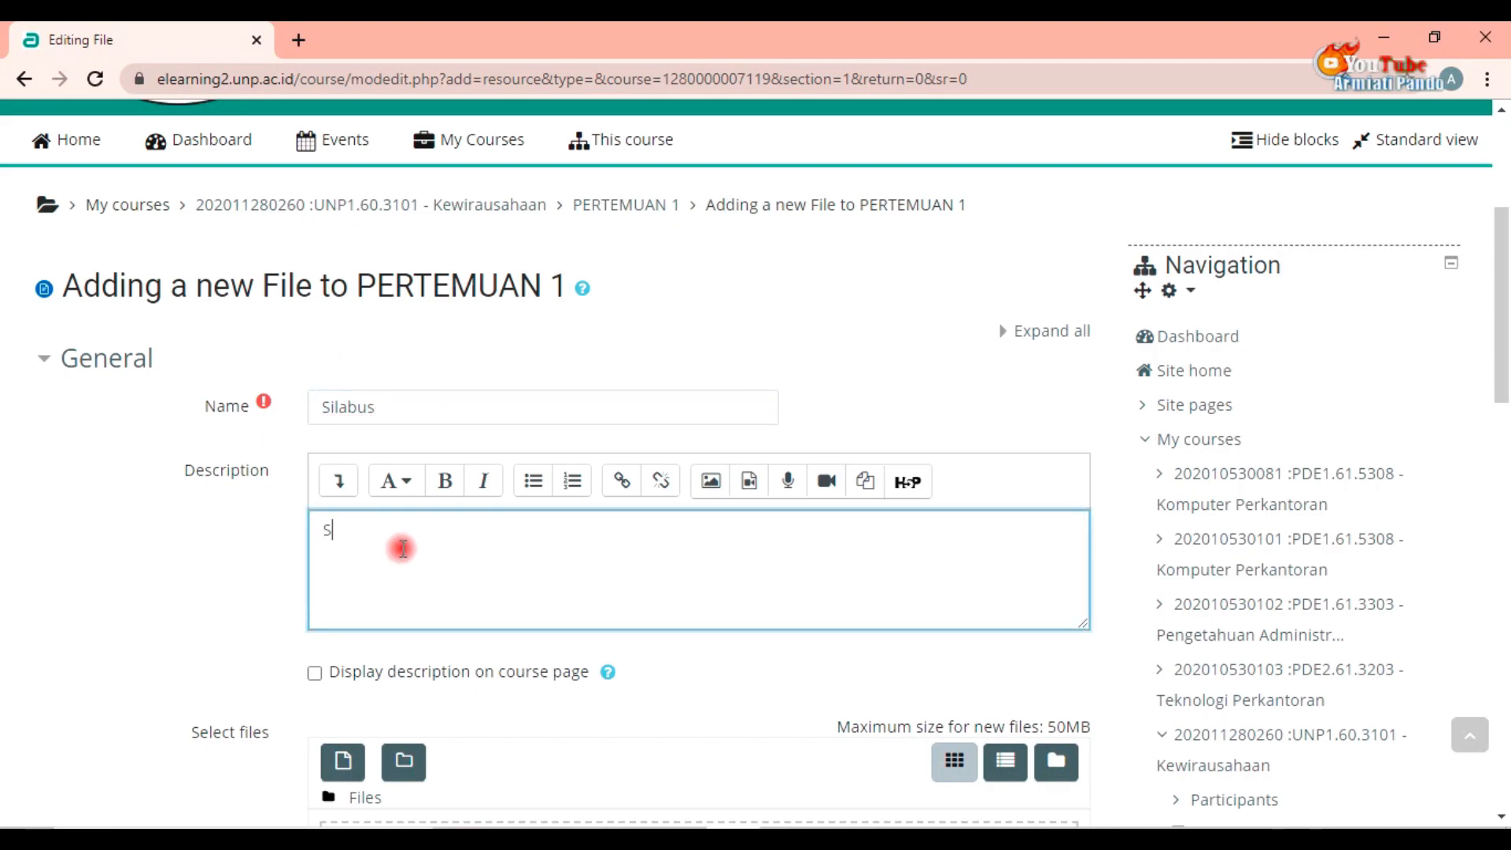
type("Silahkan di d")
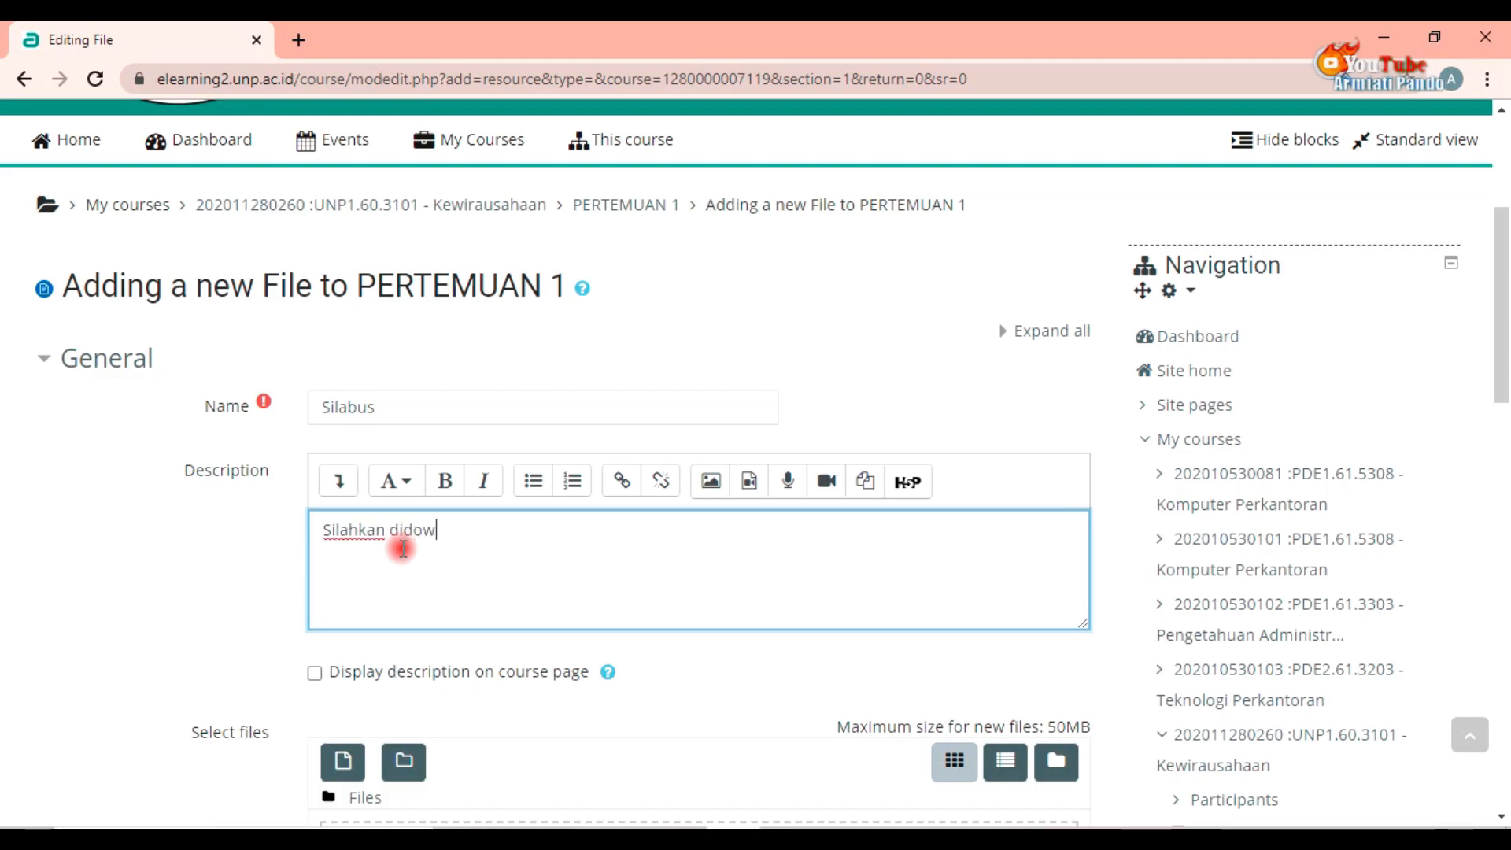
type("ownload sebaga")
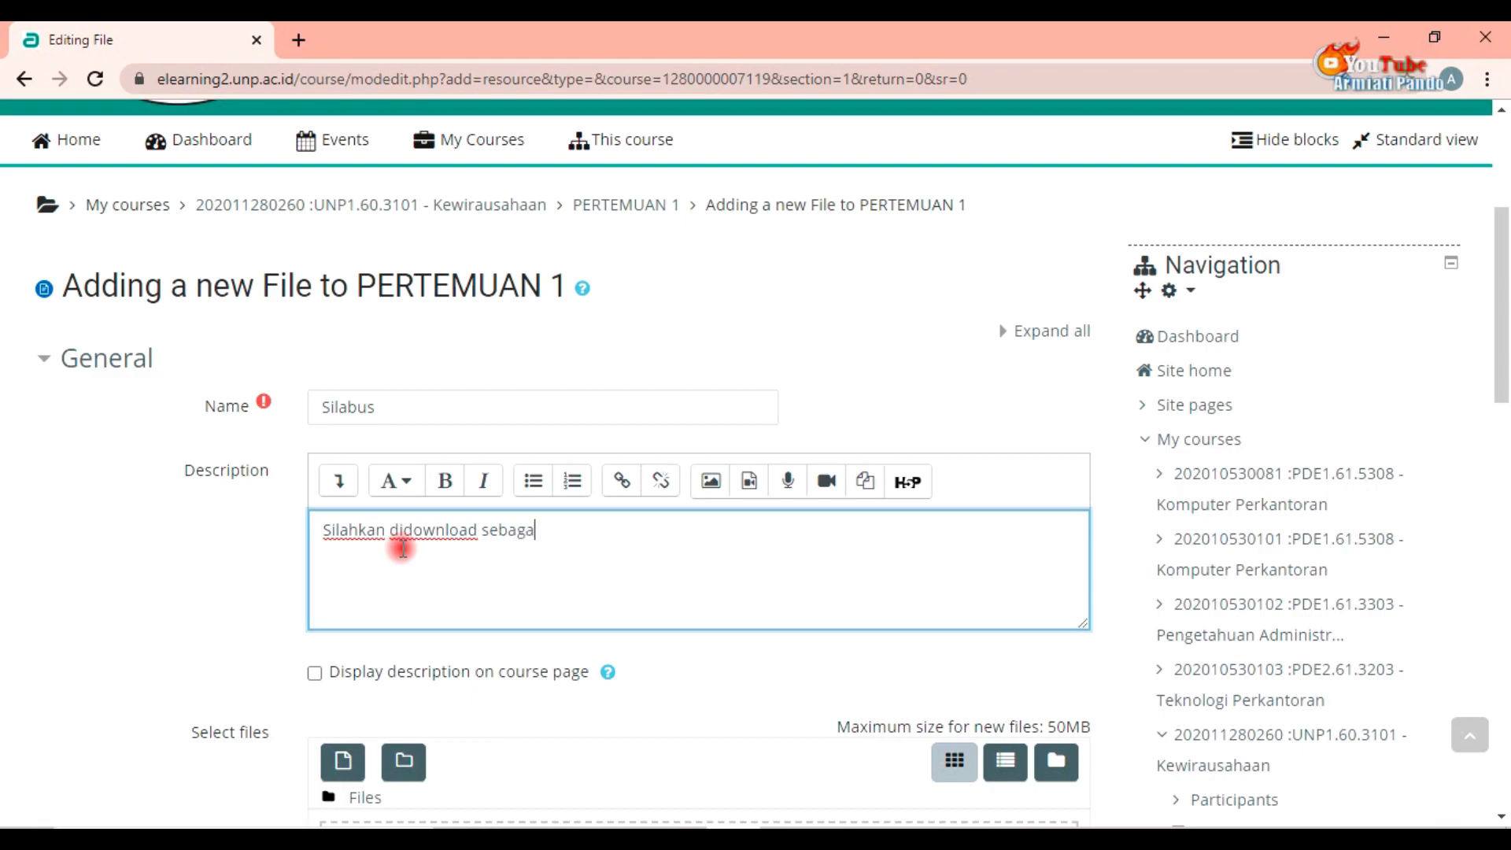
type("i pedoman")
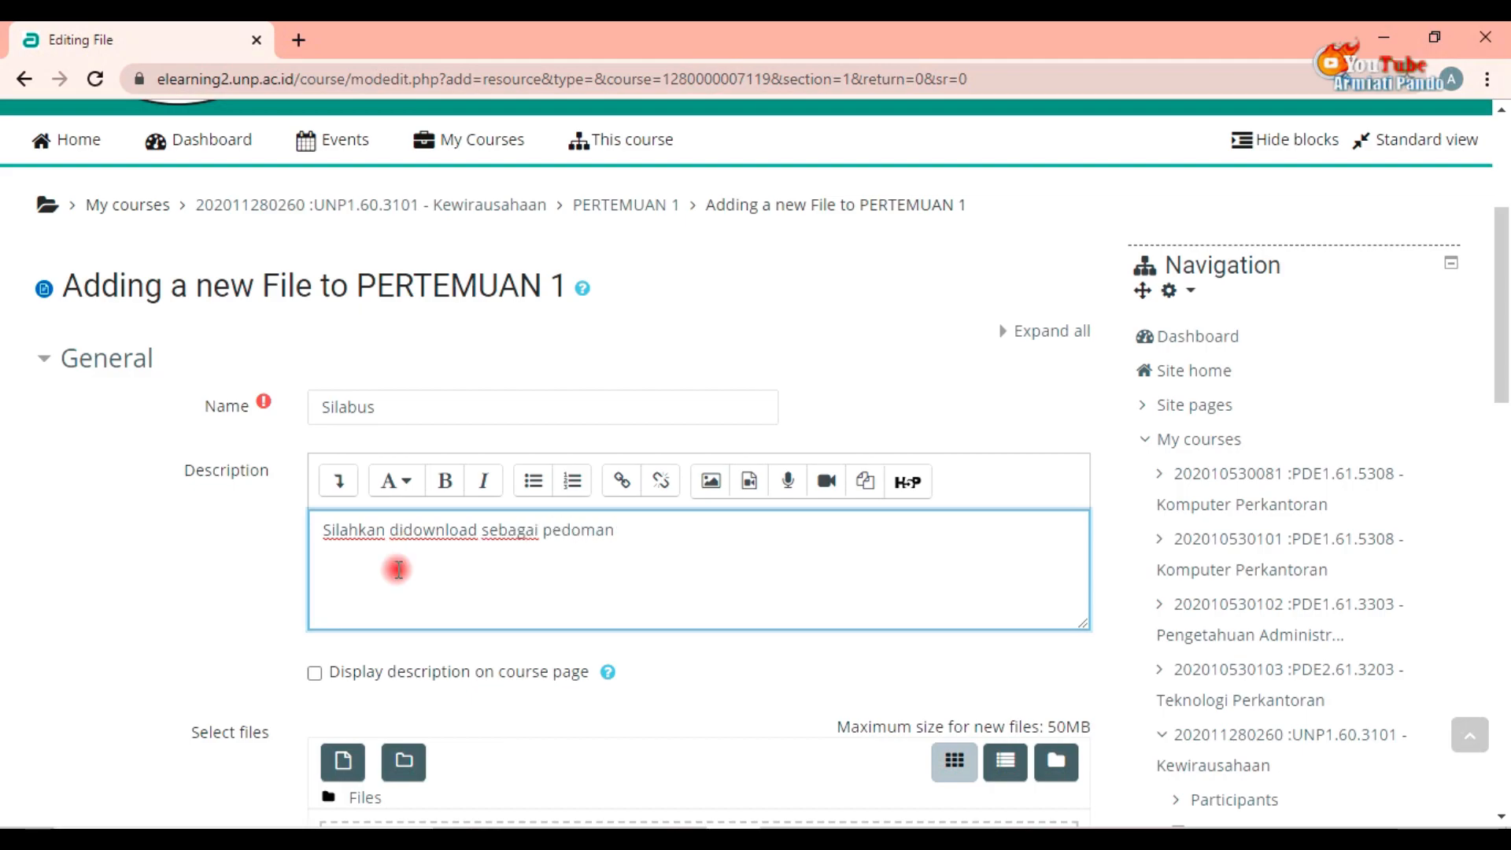
left_click(314, 673)
Step: Upload the PDF "RPS Kewirausahaan - Revisi Final" from the Kuliah\SAP\SILABUS DAN SAP OK folder as the resource's file
scroll(403, 639, "down", 3)
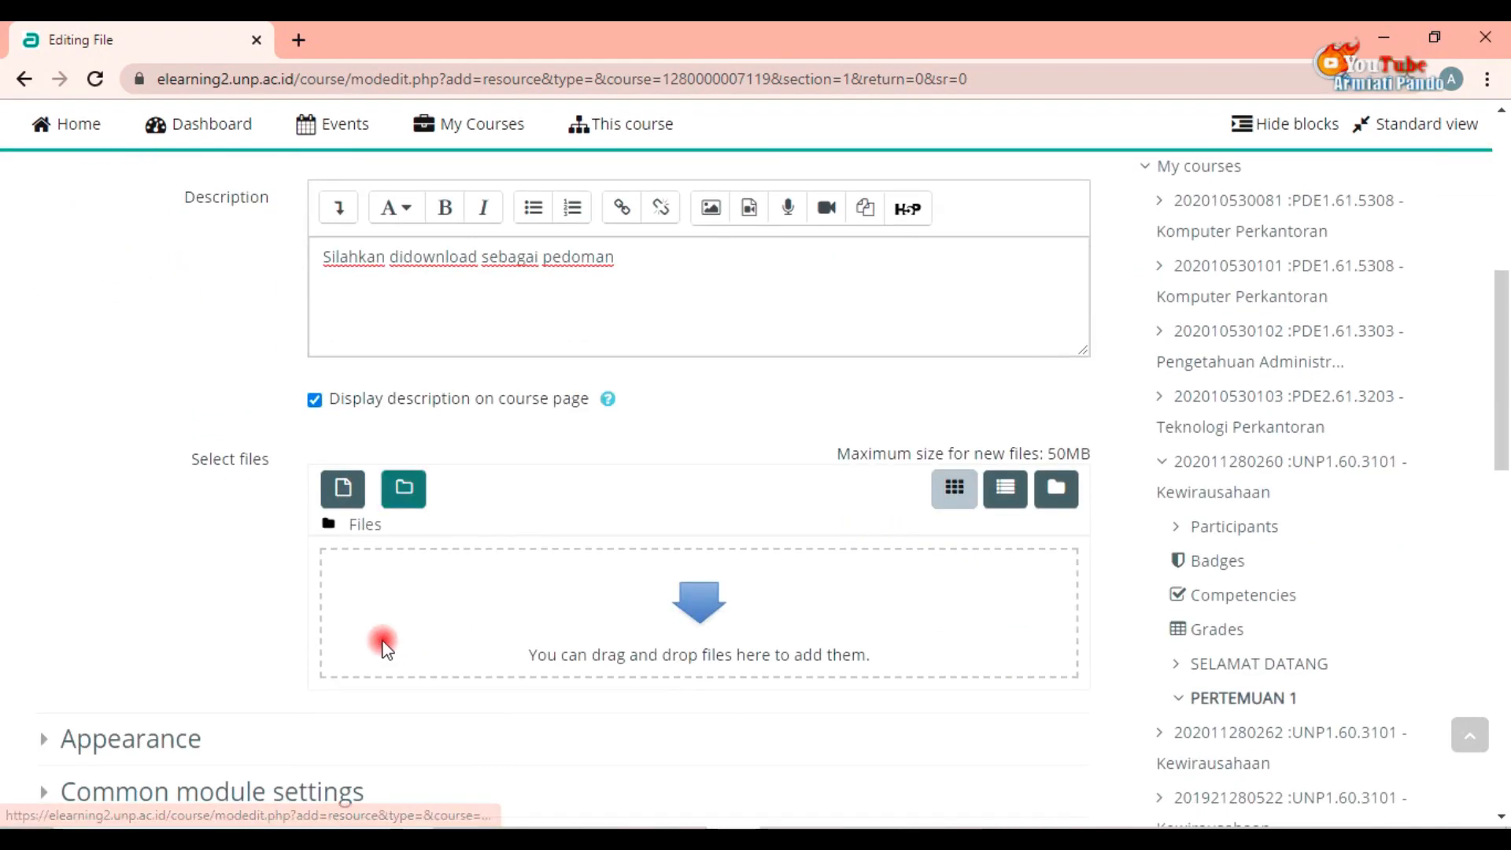
left_click(342, 494)
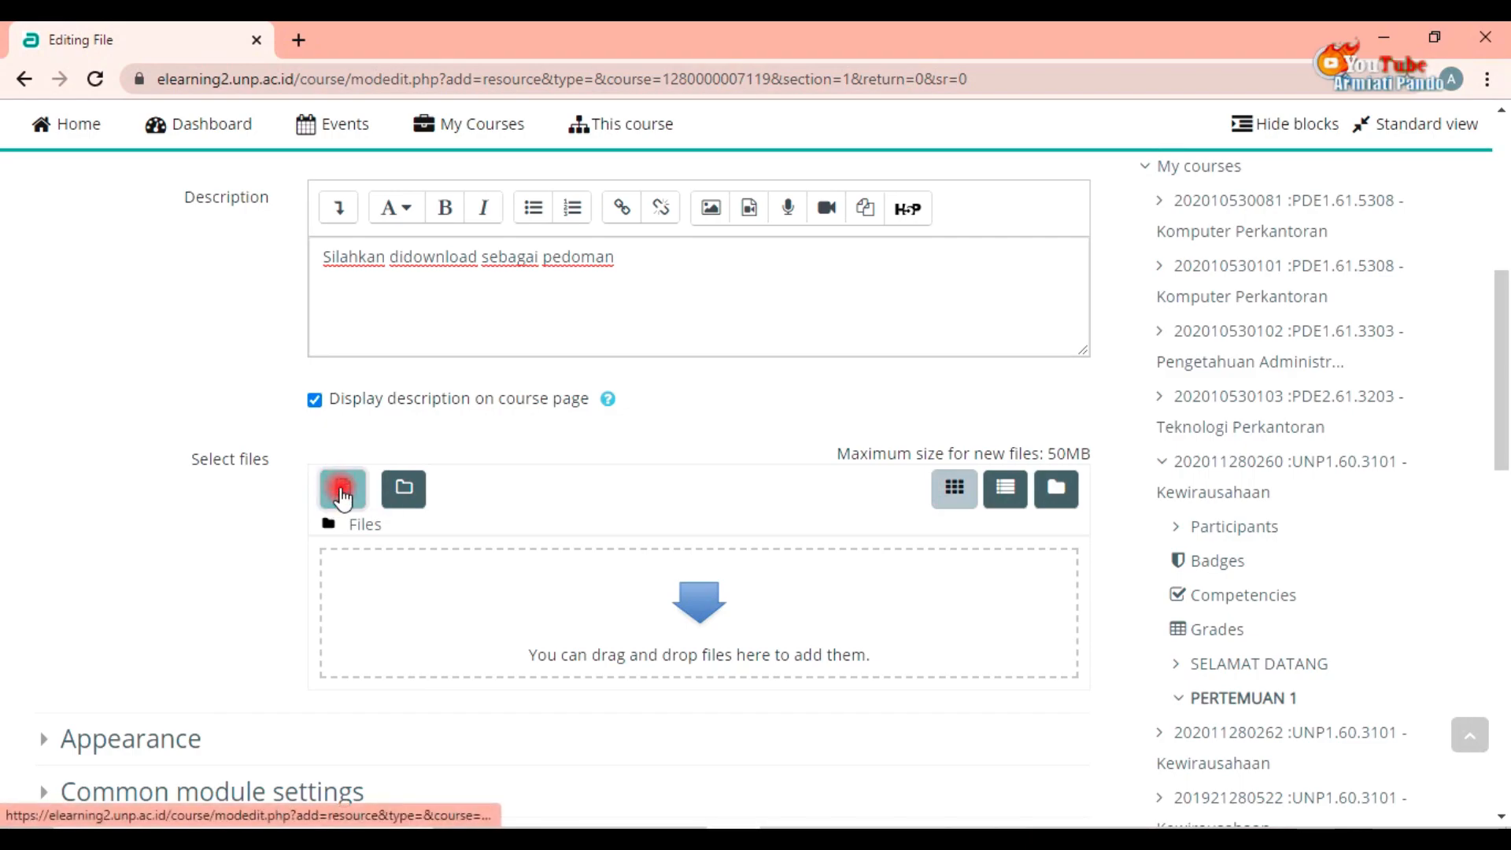
left_click(630, 388)
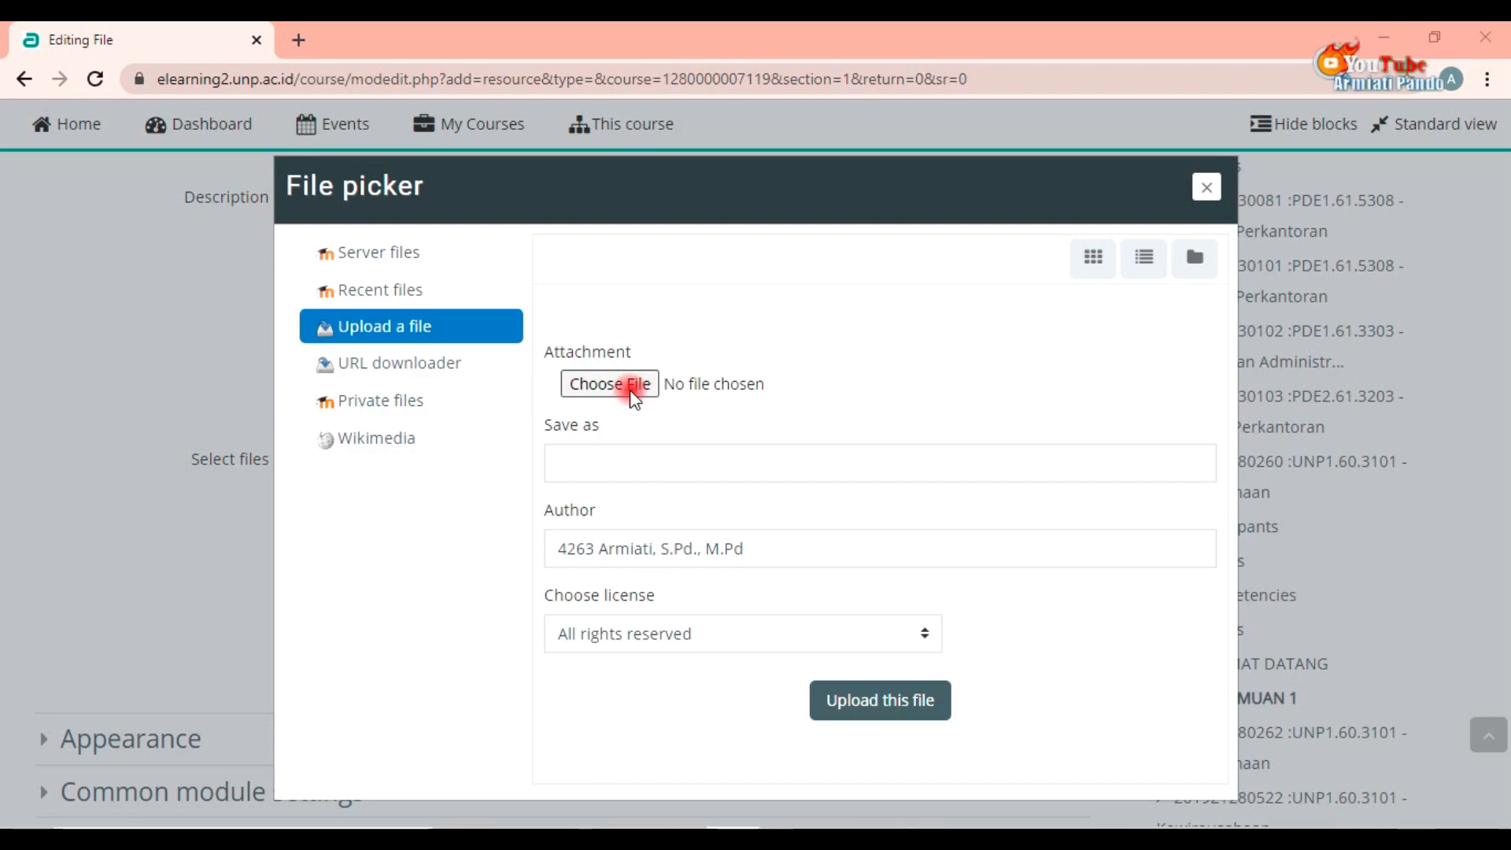
left_click(575, 390)
double_click(575, 390)
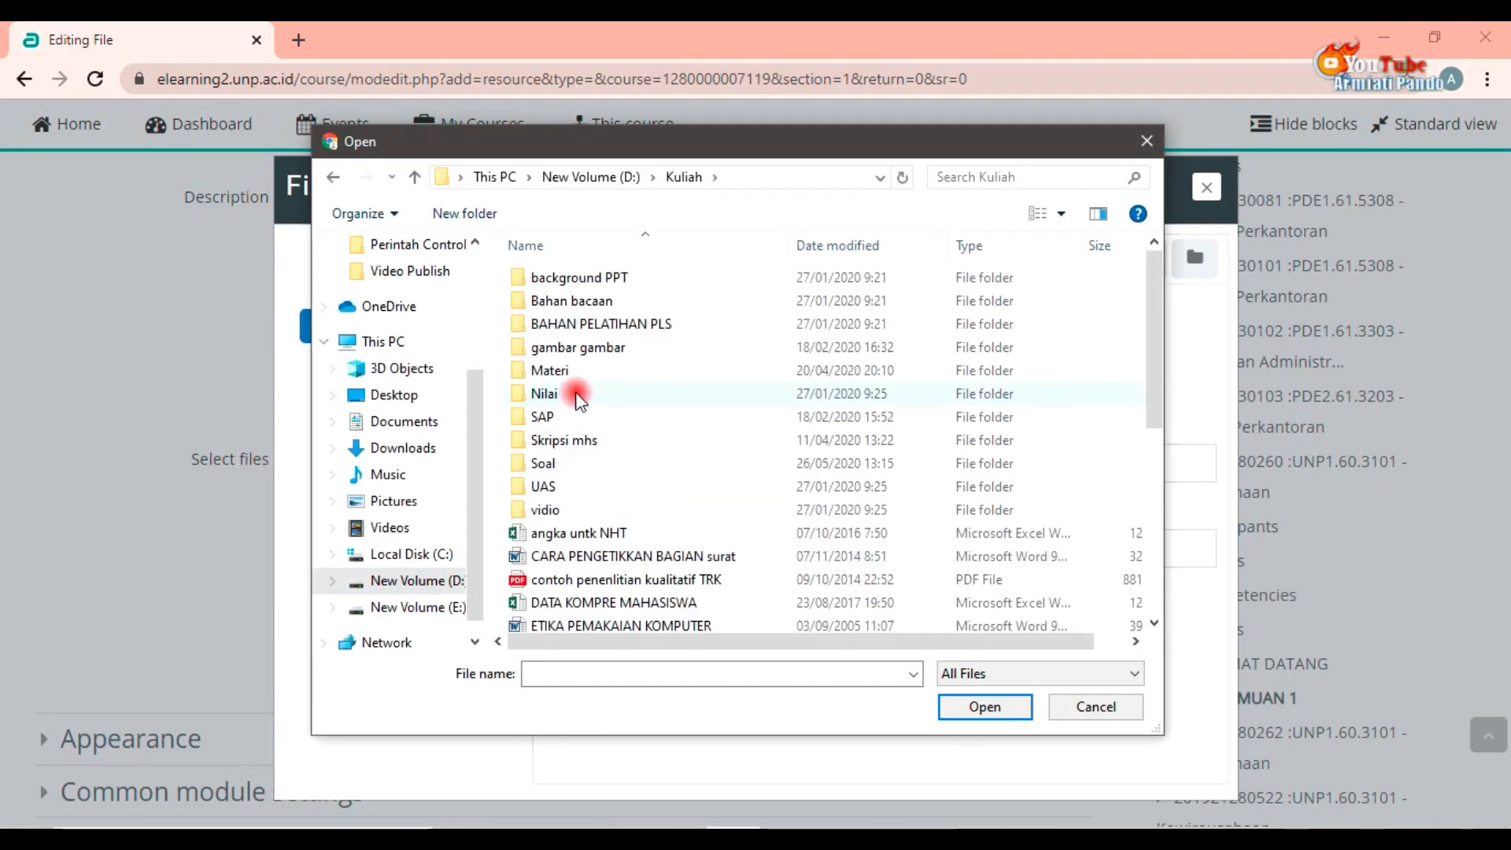
double_click(561, 419)
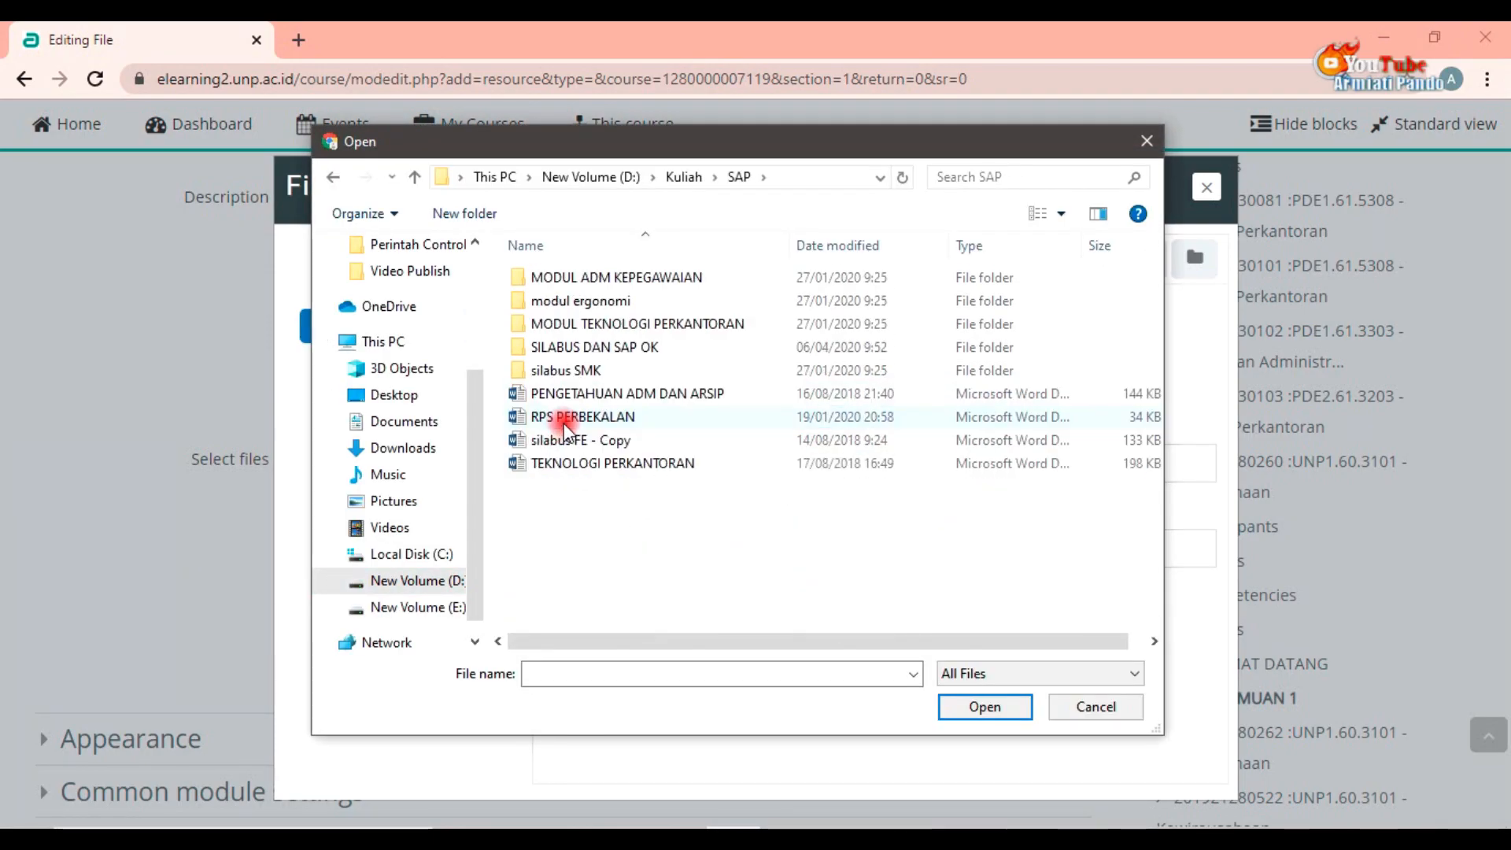
double_click(575, 349)
scroll(620, 459, "down", 1)
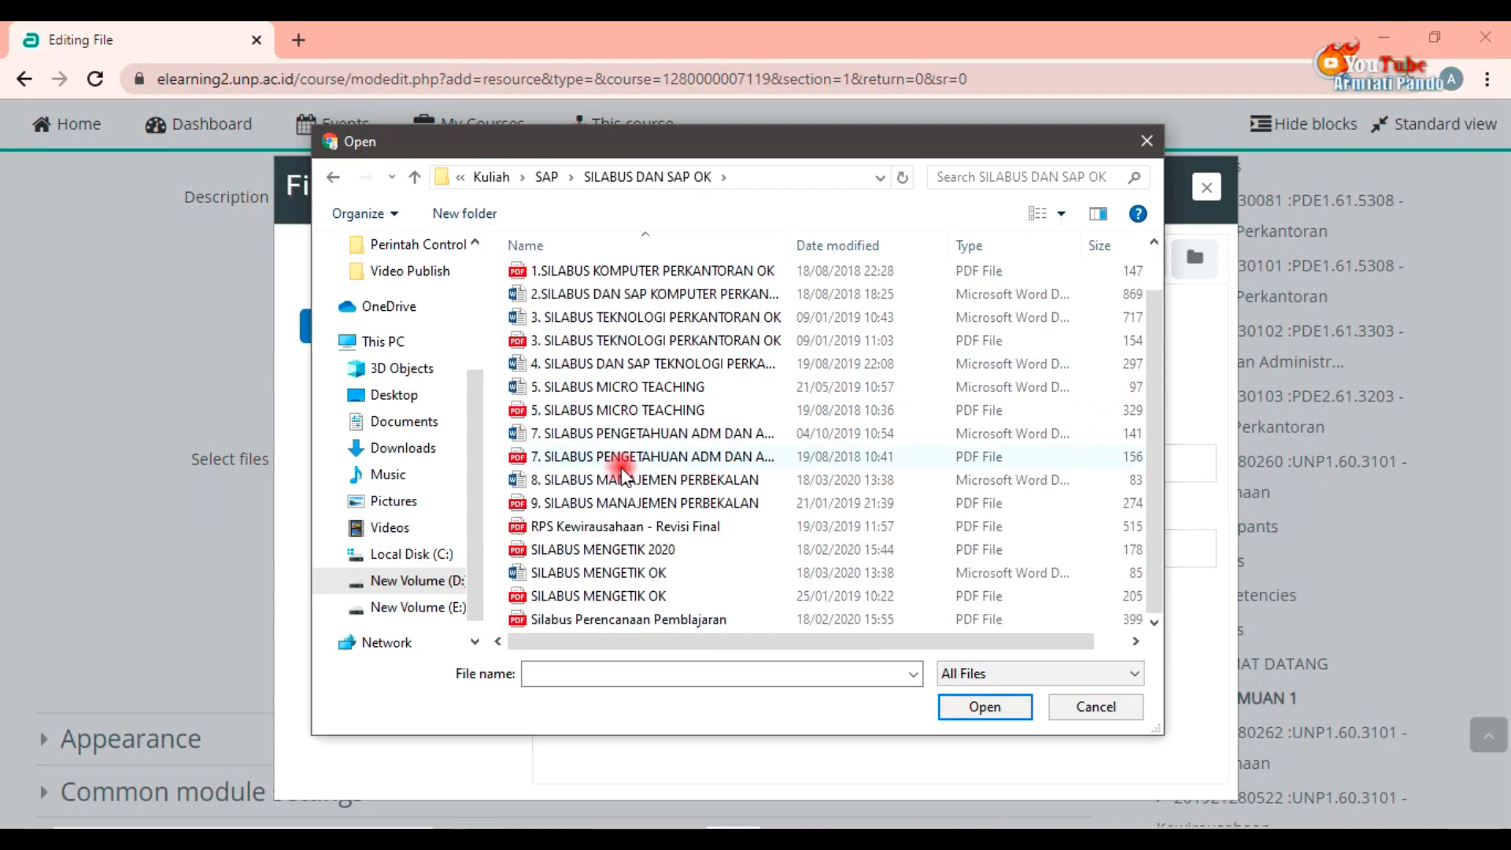
left_click(691, 526)
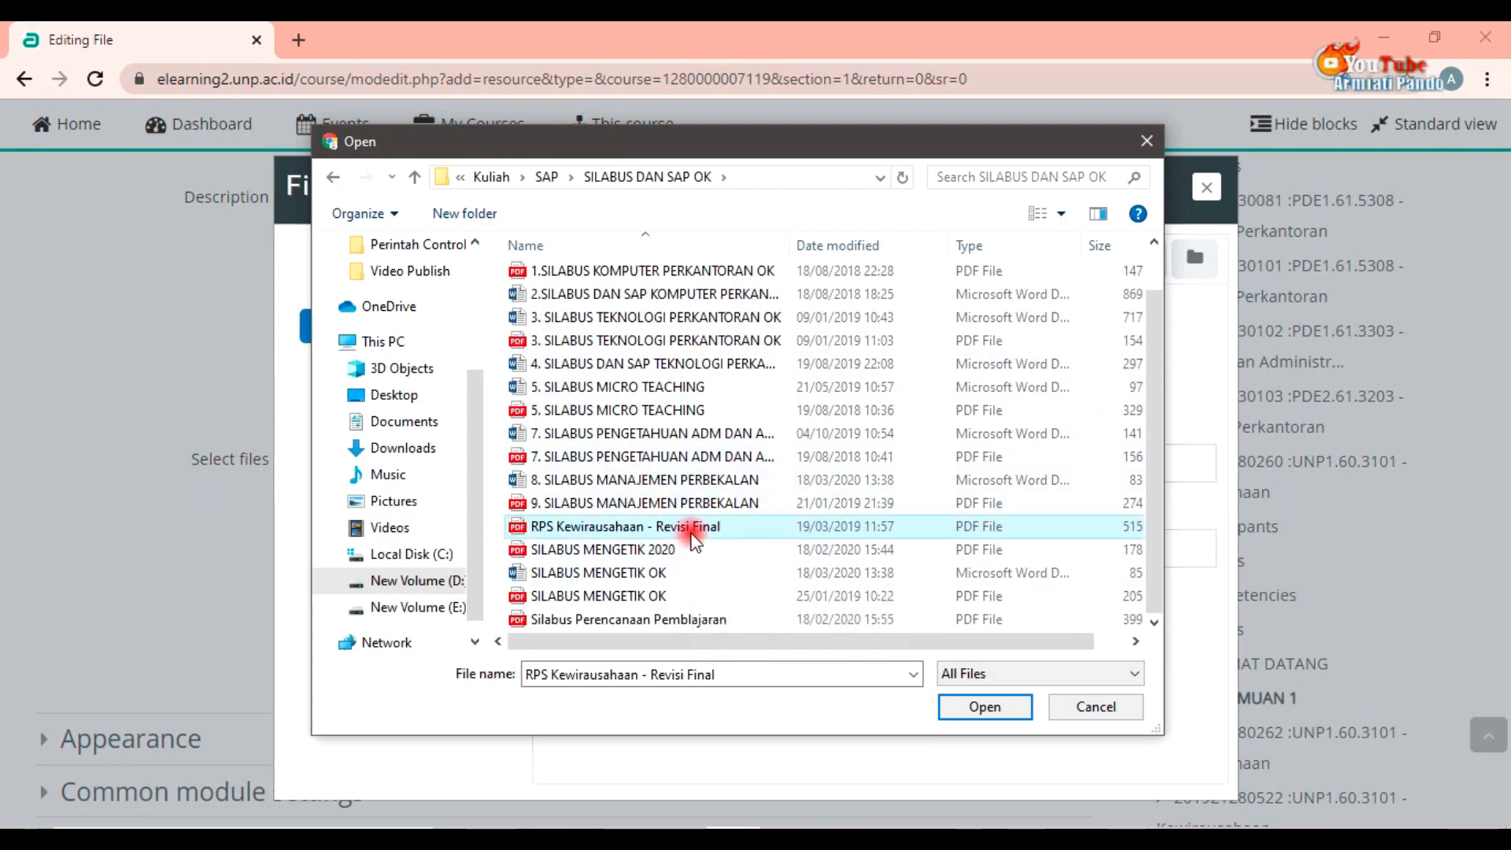
left_click(951, 709)
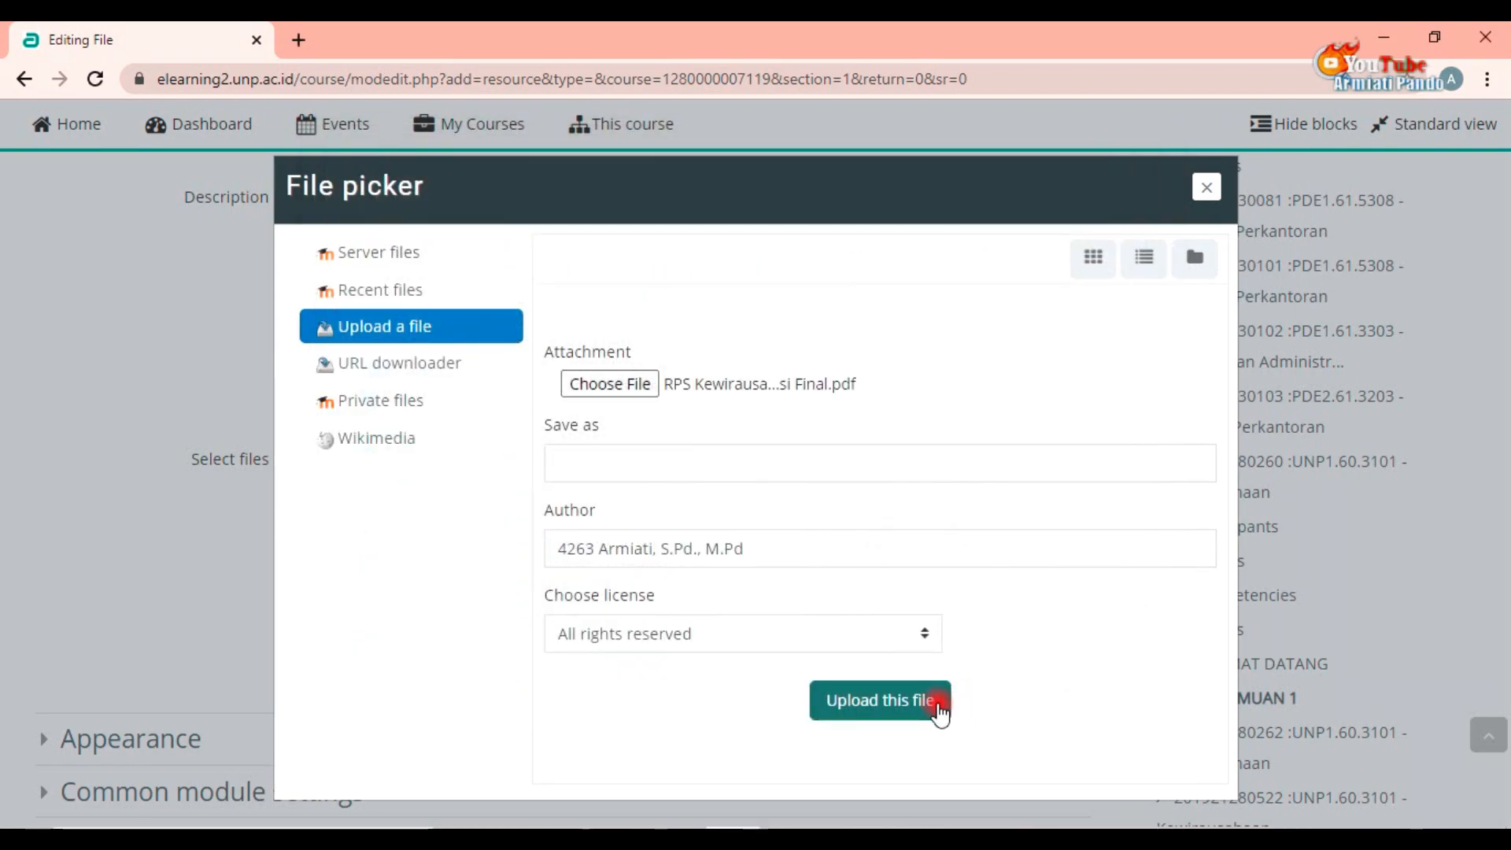
left_click(878, 708)
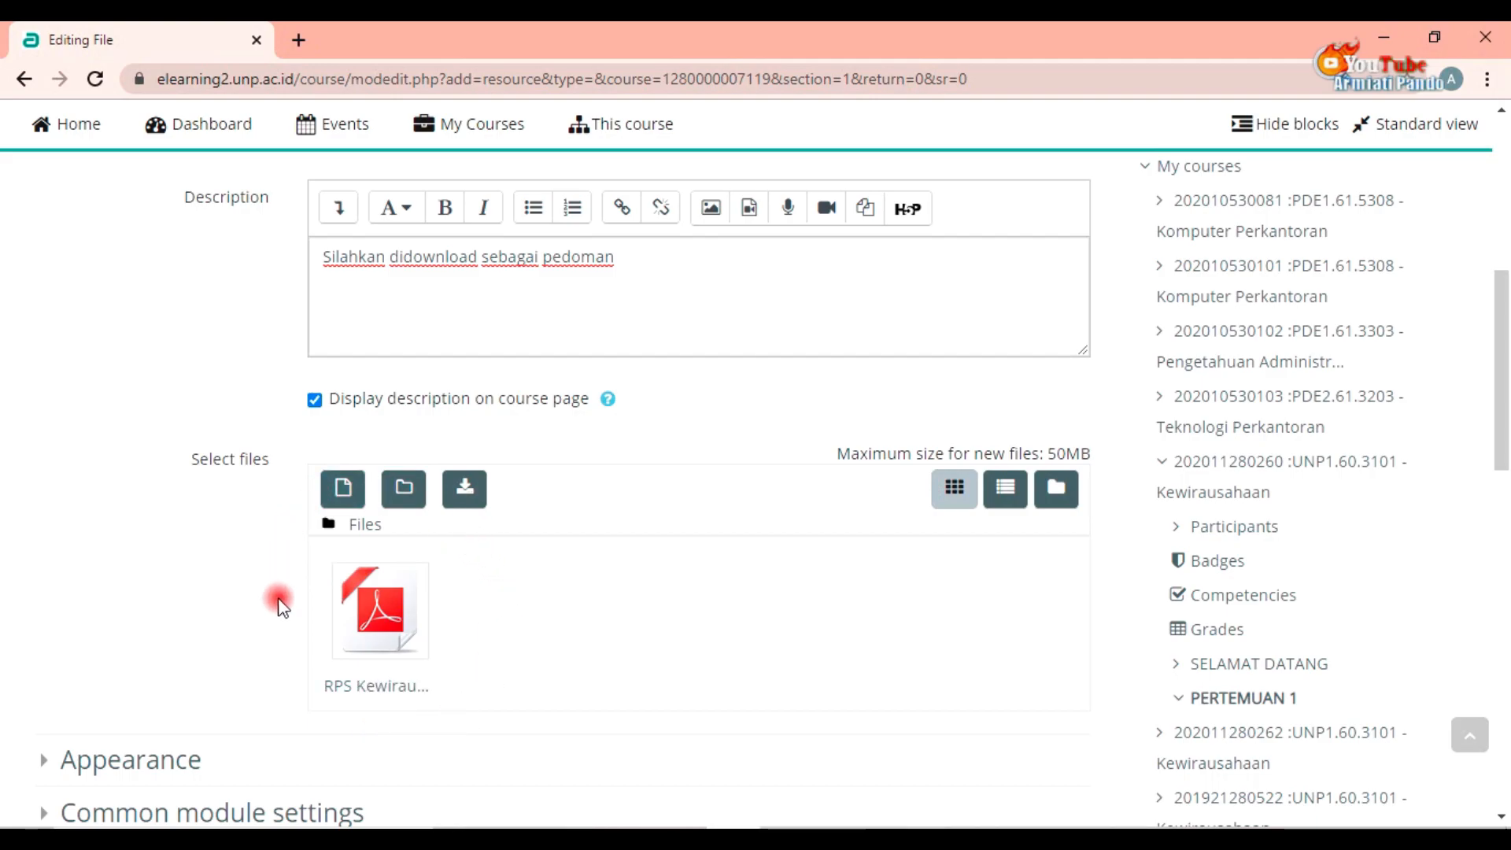
scroll(454, 618, "down", 2)
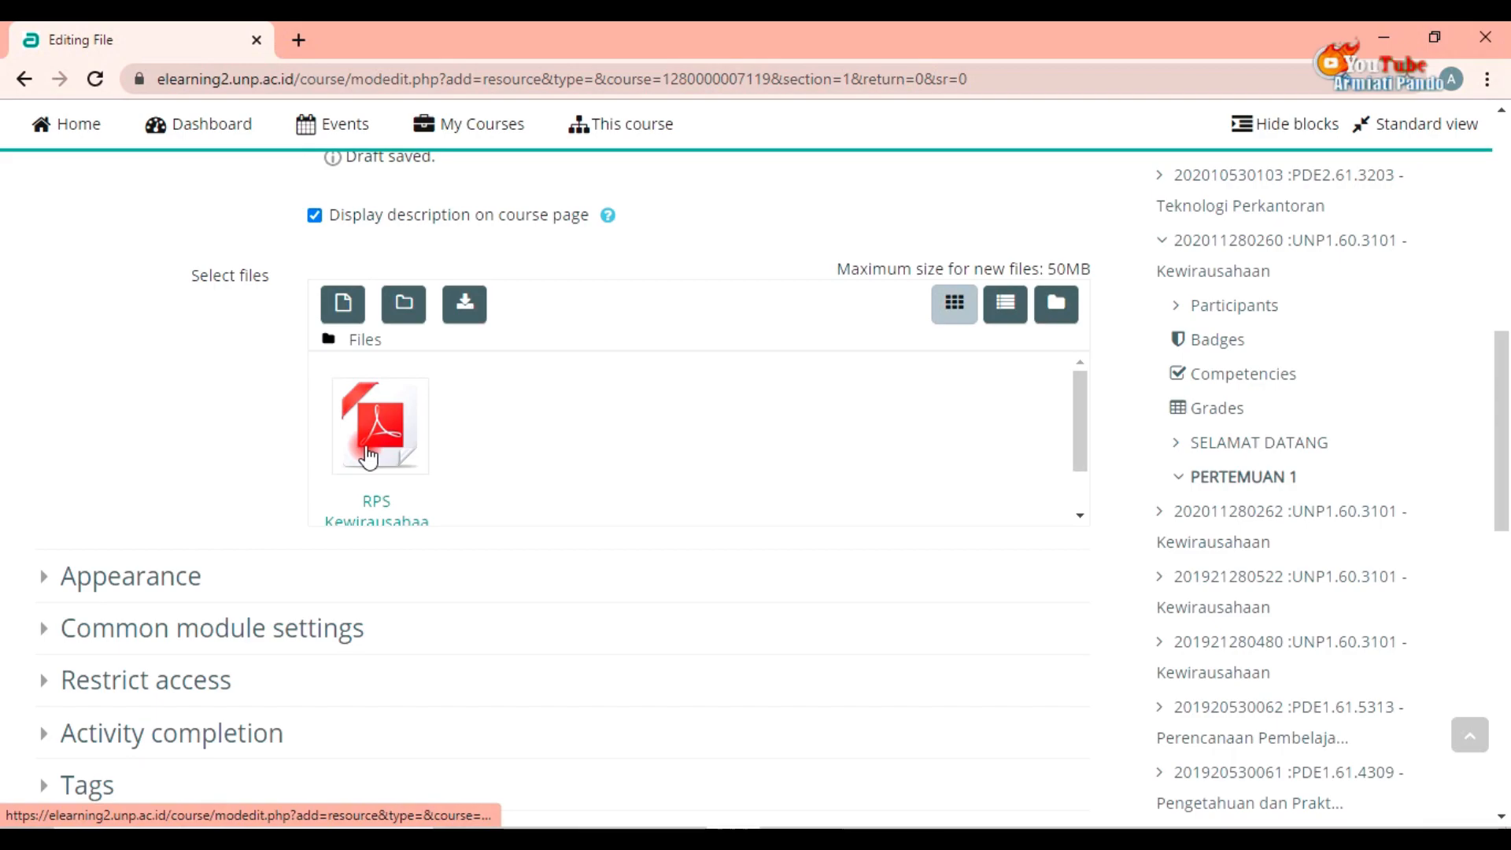
scroll(400, 486, "down", 1)
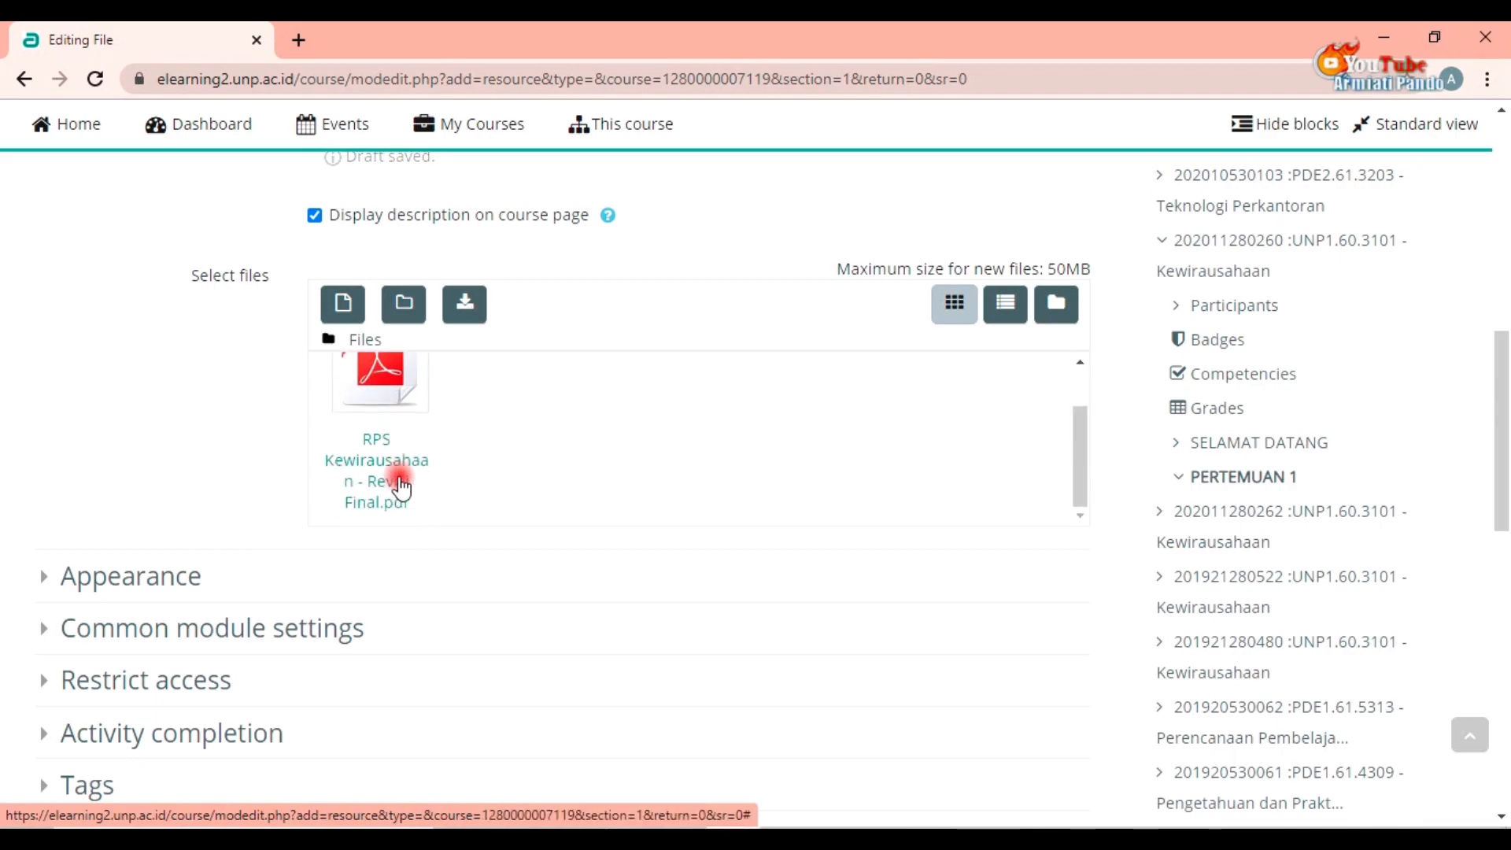
Step: Save the Silabus file resource and return to the course page
scroll(574, 603, "down", 2)
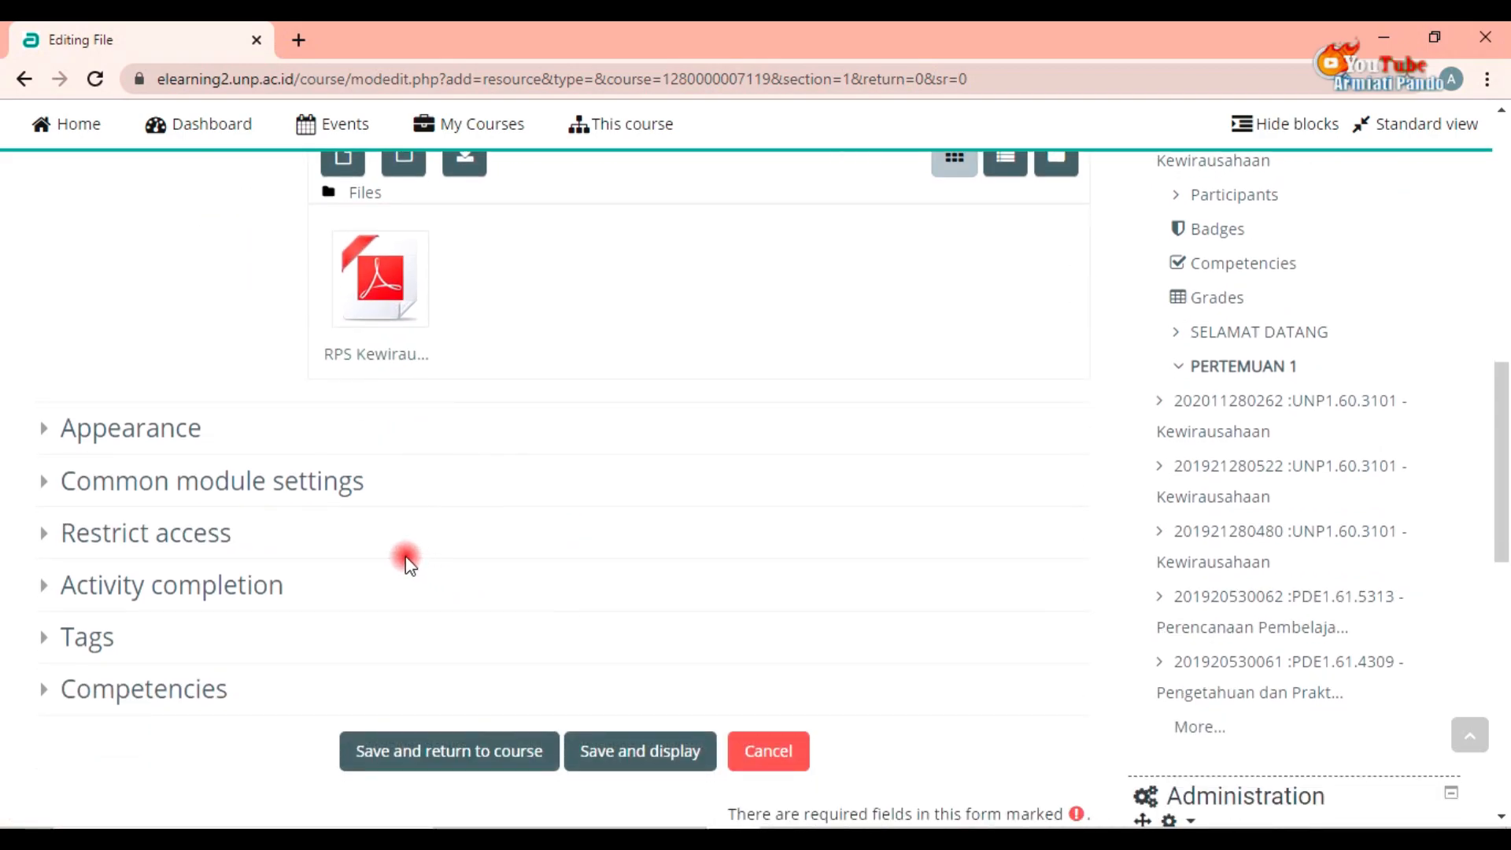
left_click(132, 438)
left_click(134, 432)
left_click(135, 434)
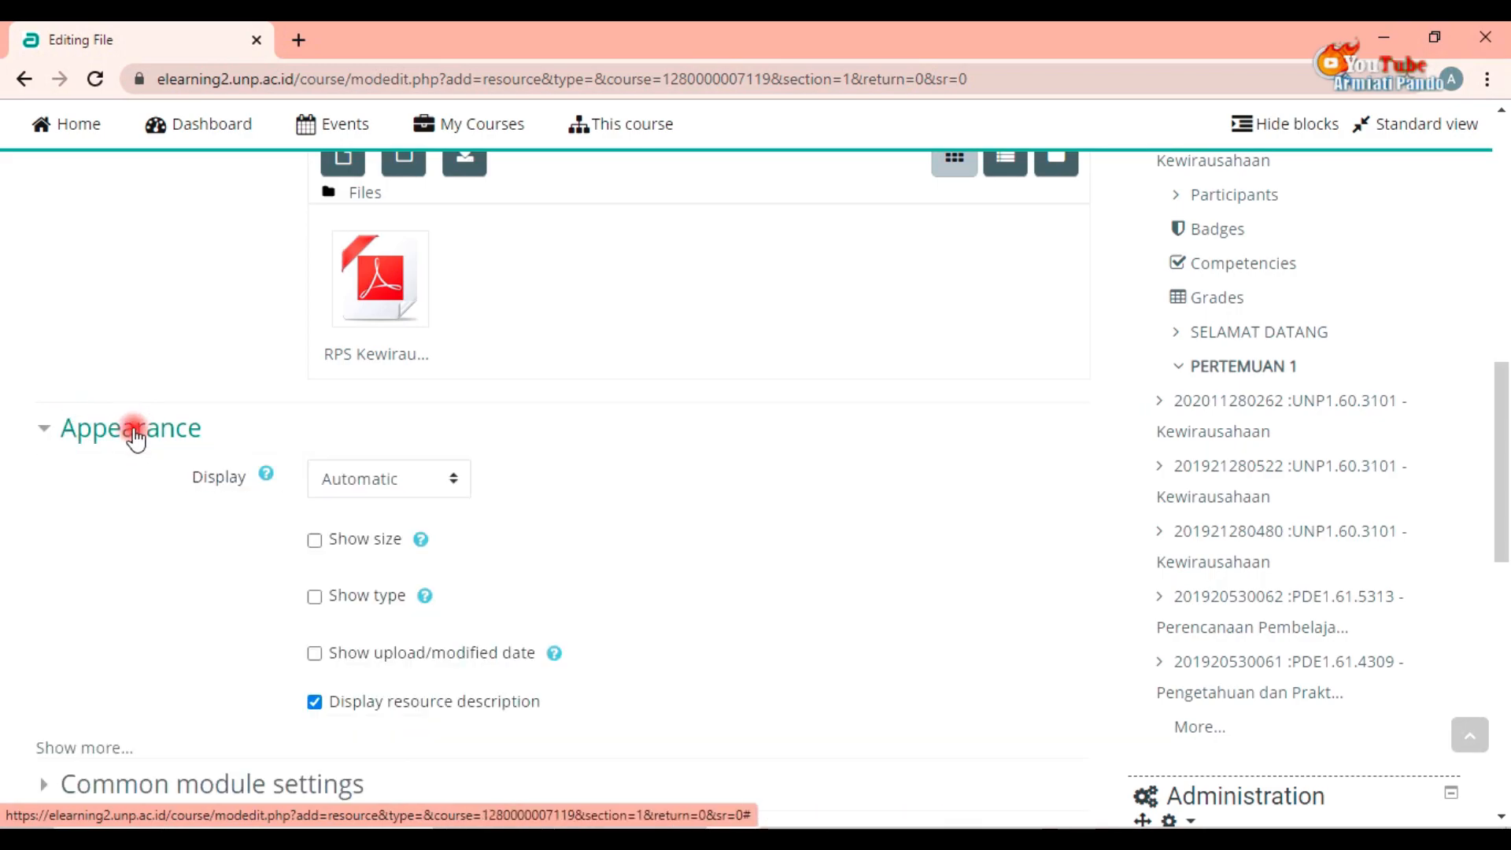
left_click(135, 435)
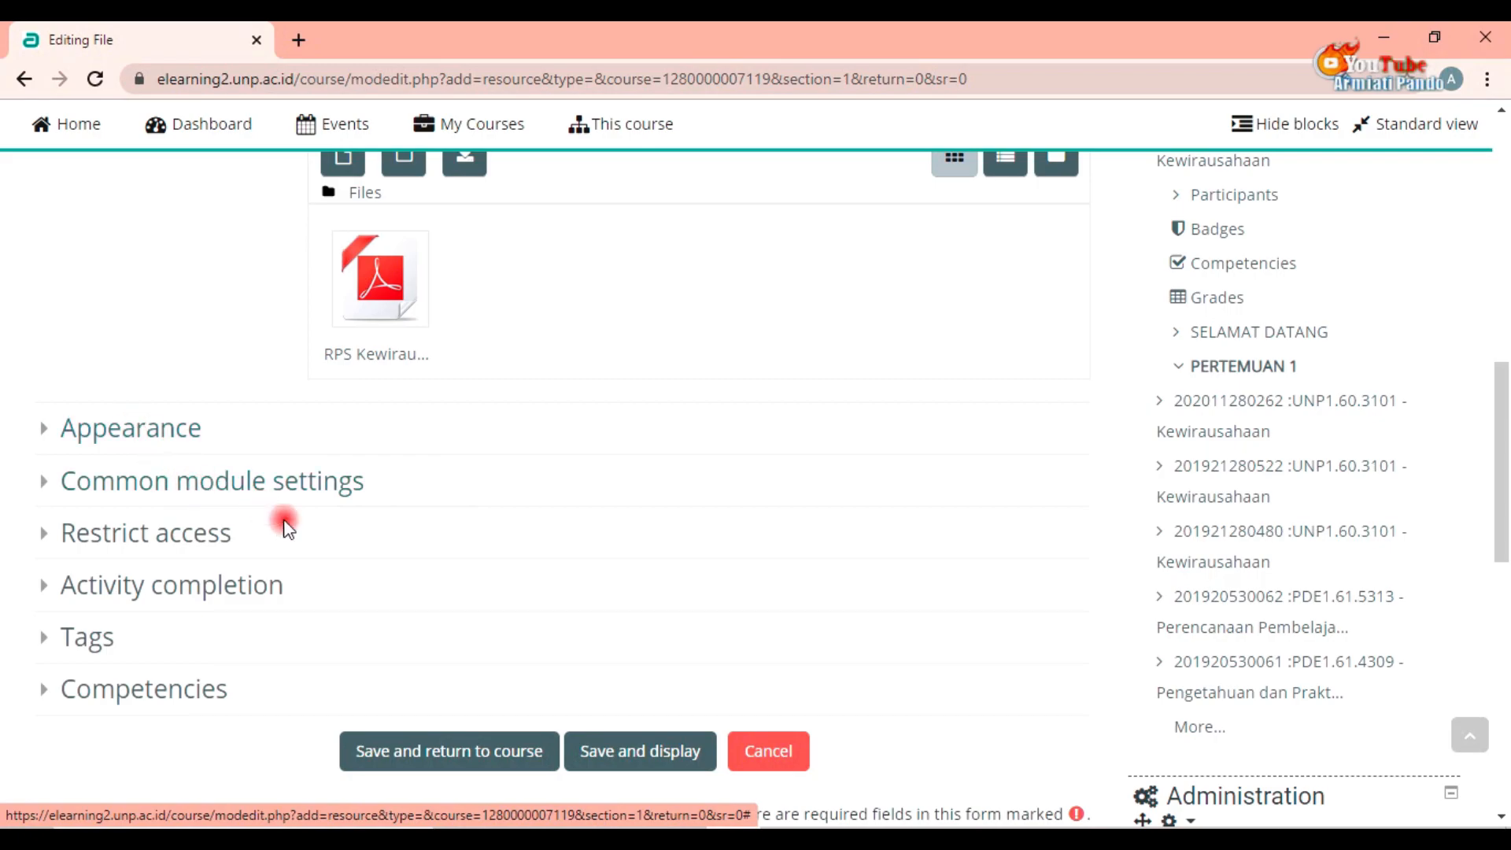
left_click(536, 758)
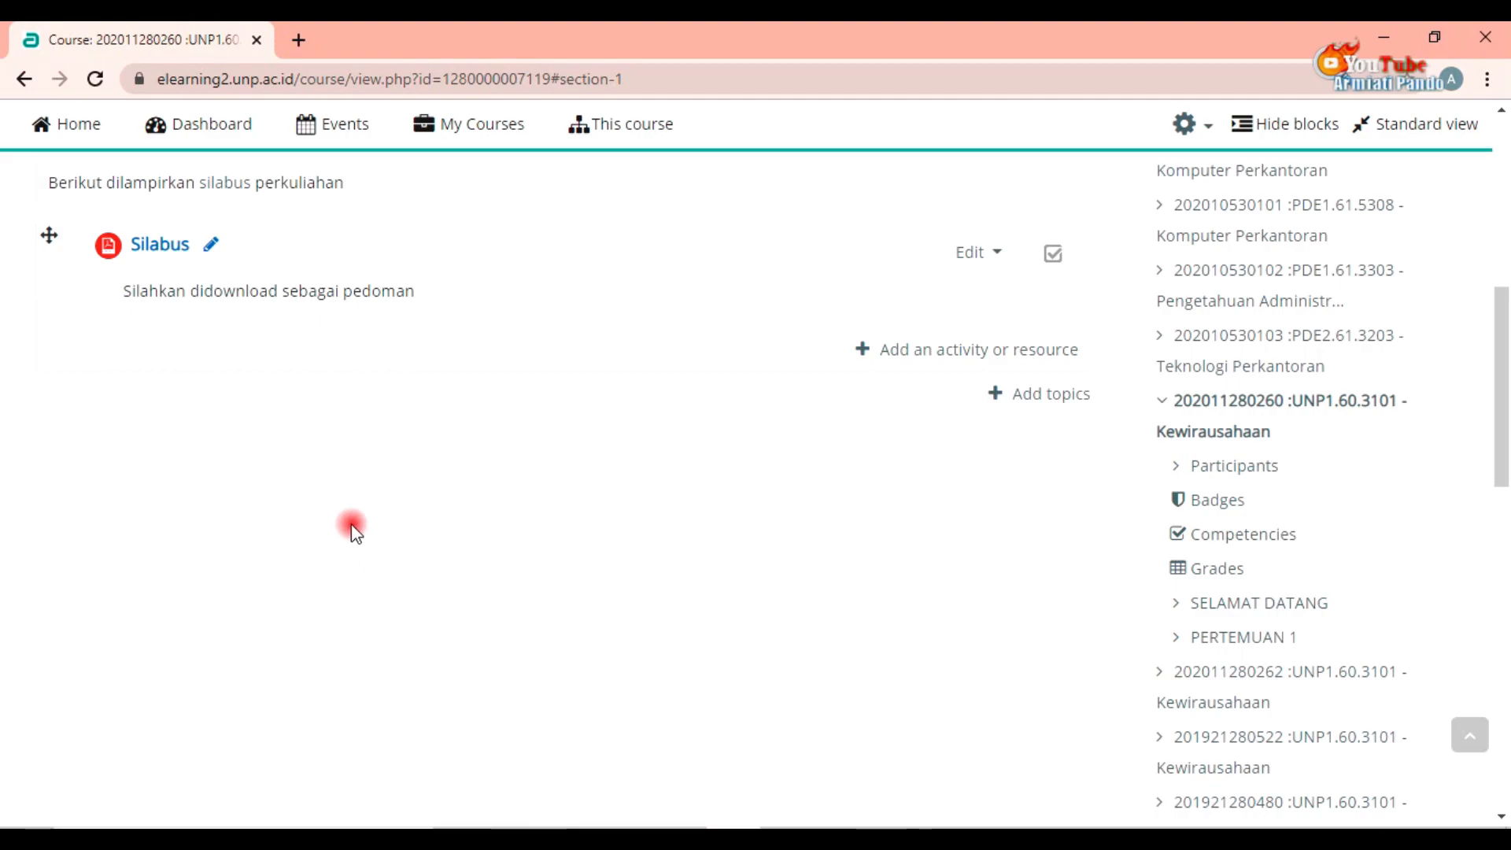
Step: Add another File resource to the PERTEMUAN 1 section
scroll(338, 523, "up", 3)
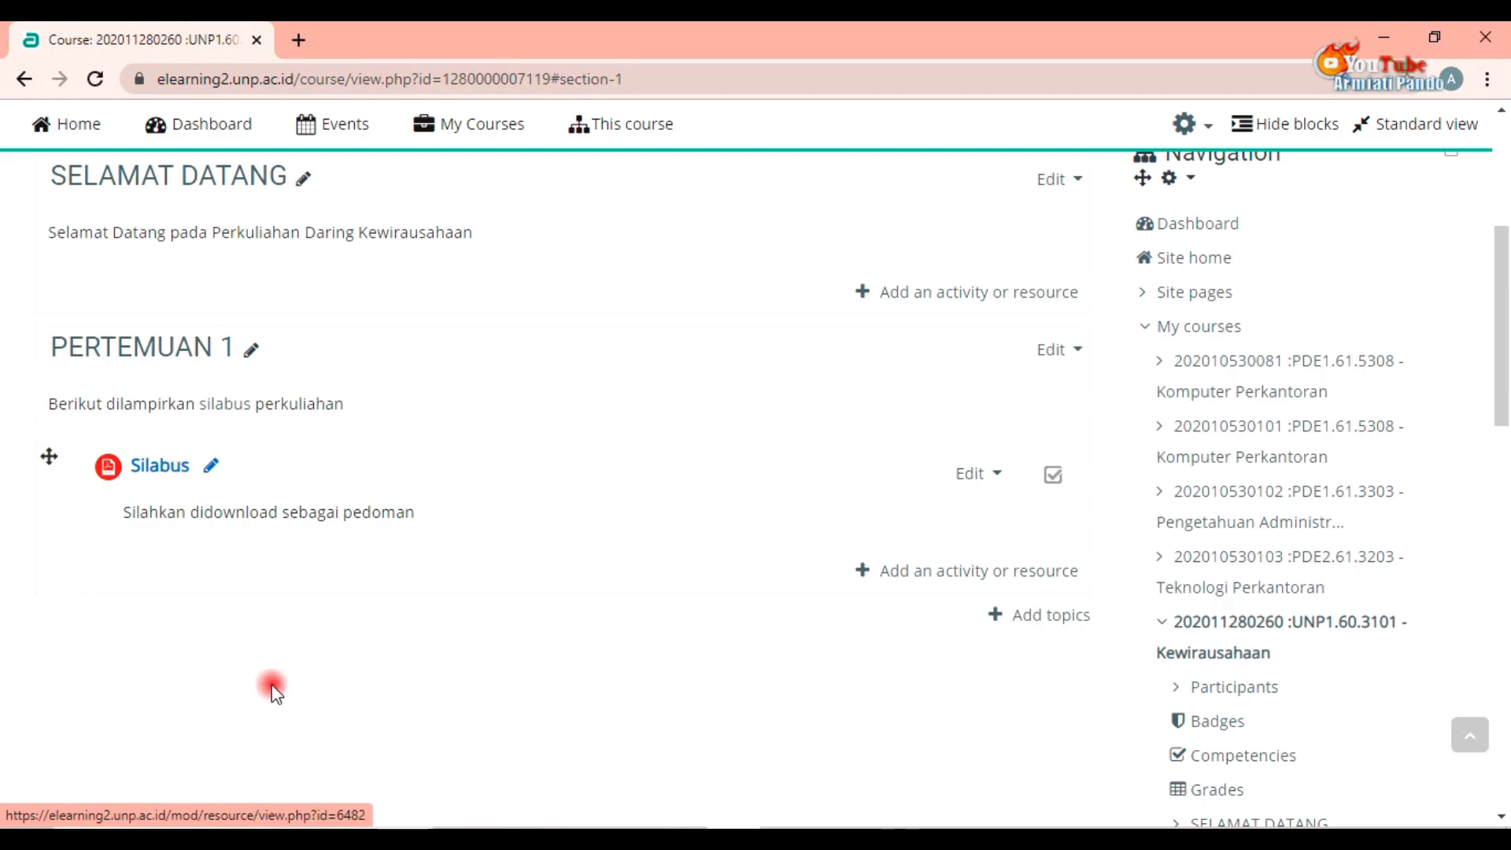
left_click(932, 576)
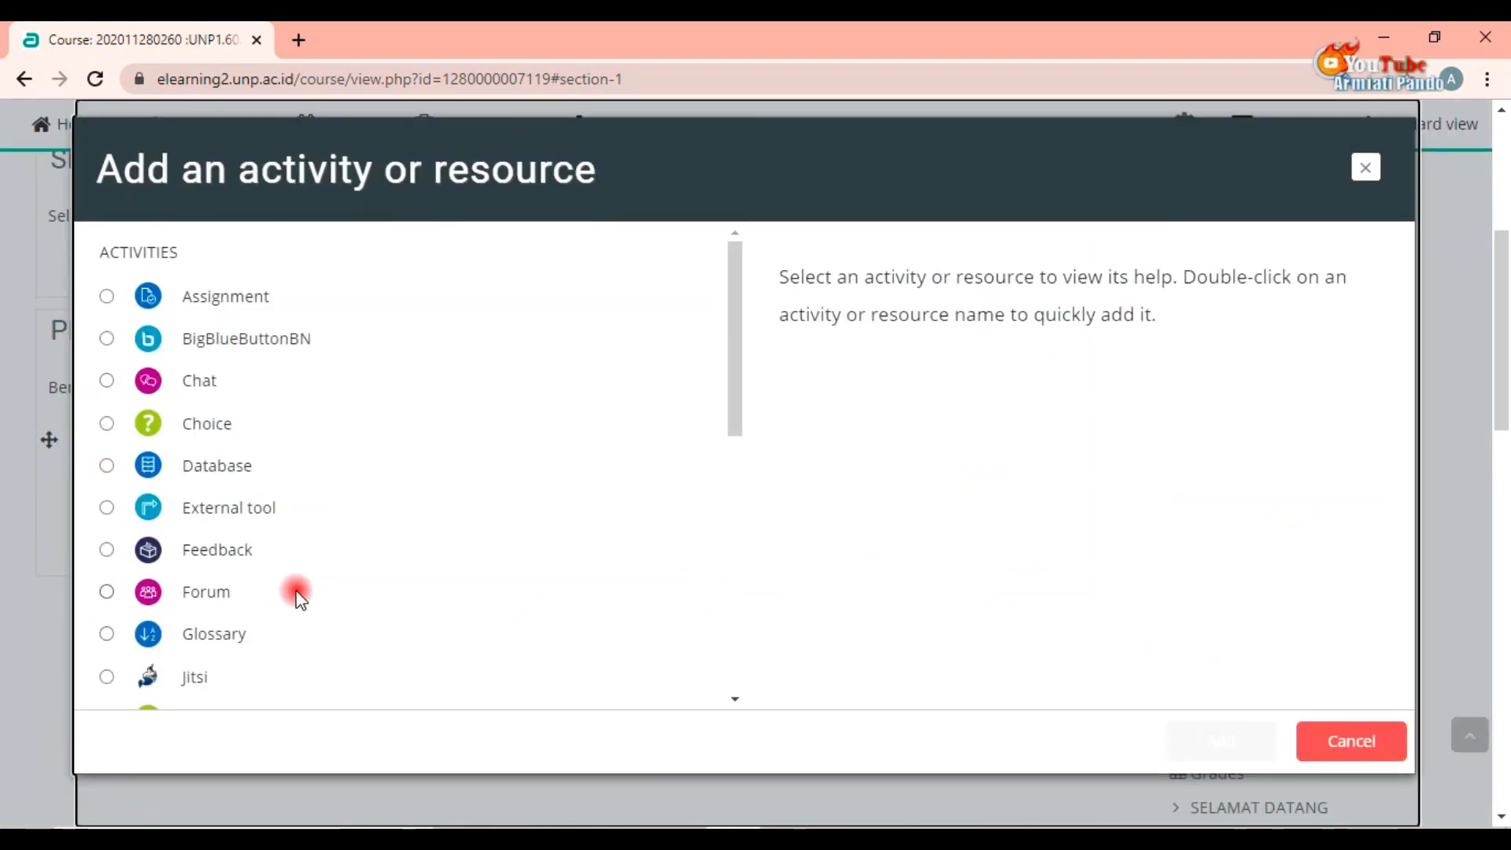
scroll(293, 590, "down", 3)
scroll(243, 566, "down", 3)
scroll(229, 578, "down", 3)
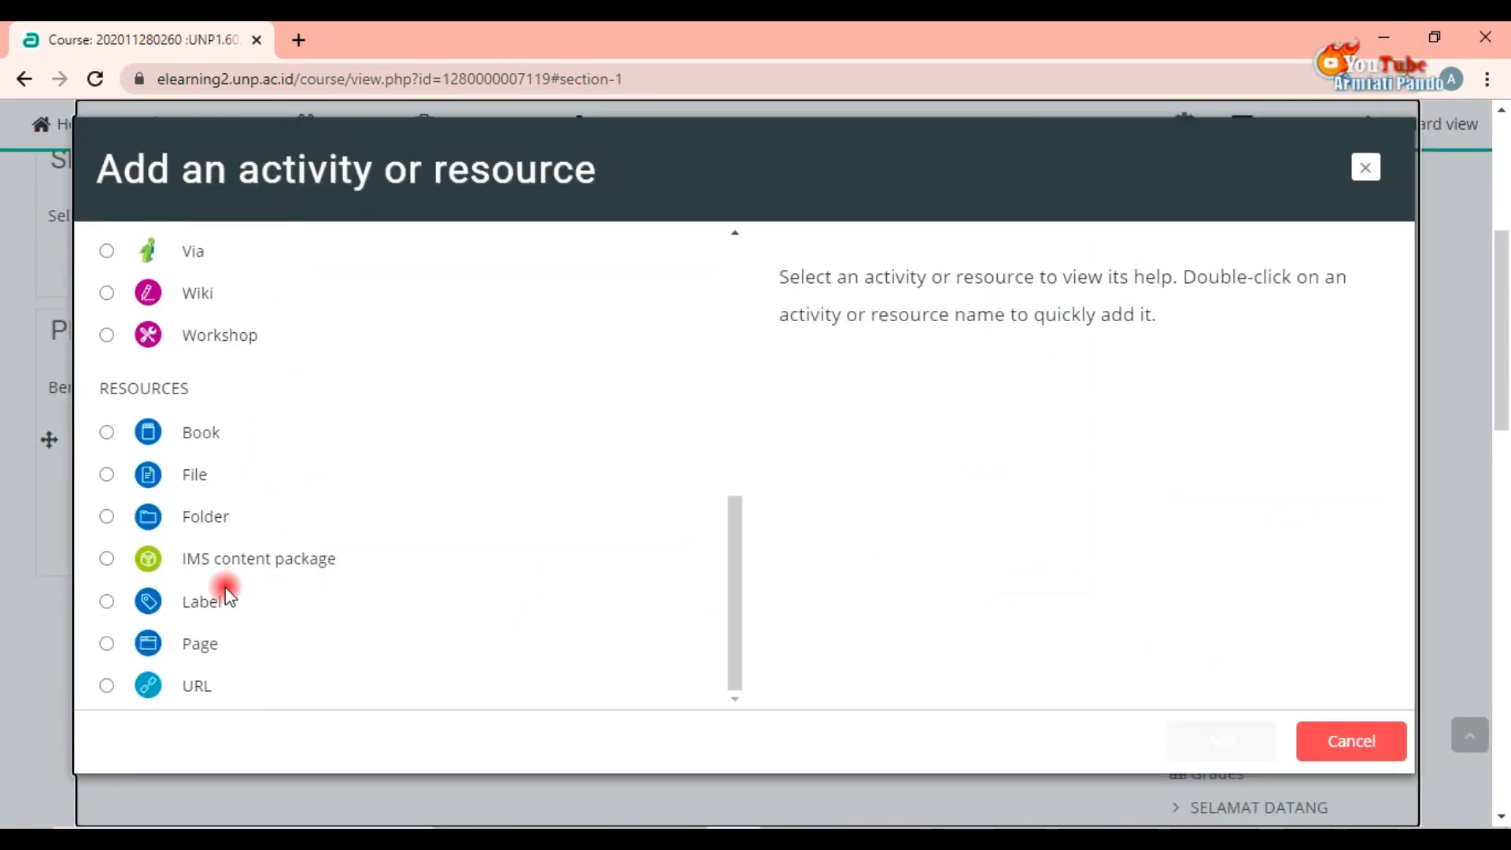
left_click(181, 468)
left_click(1220, 755)
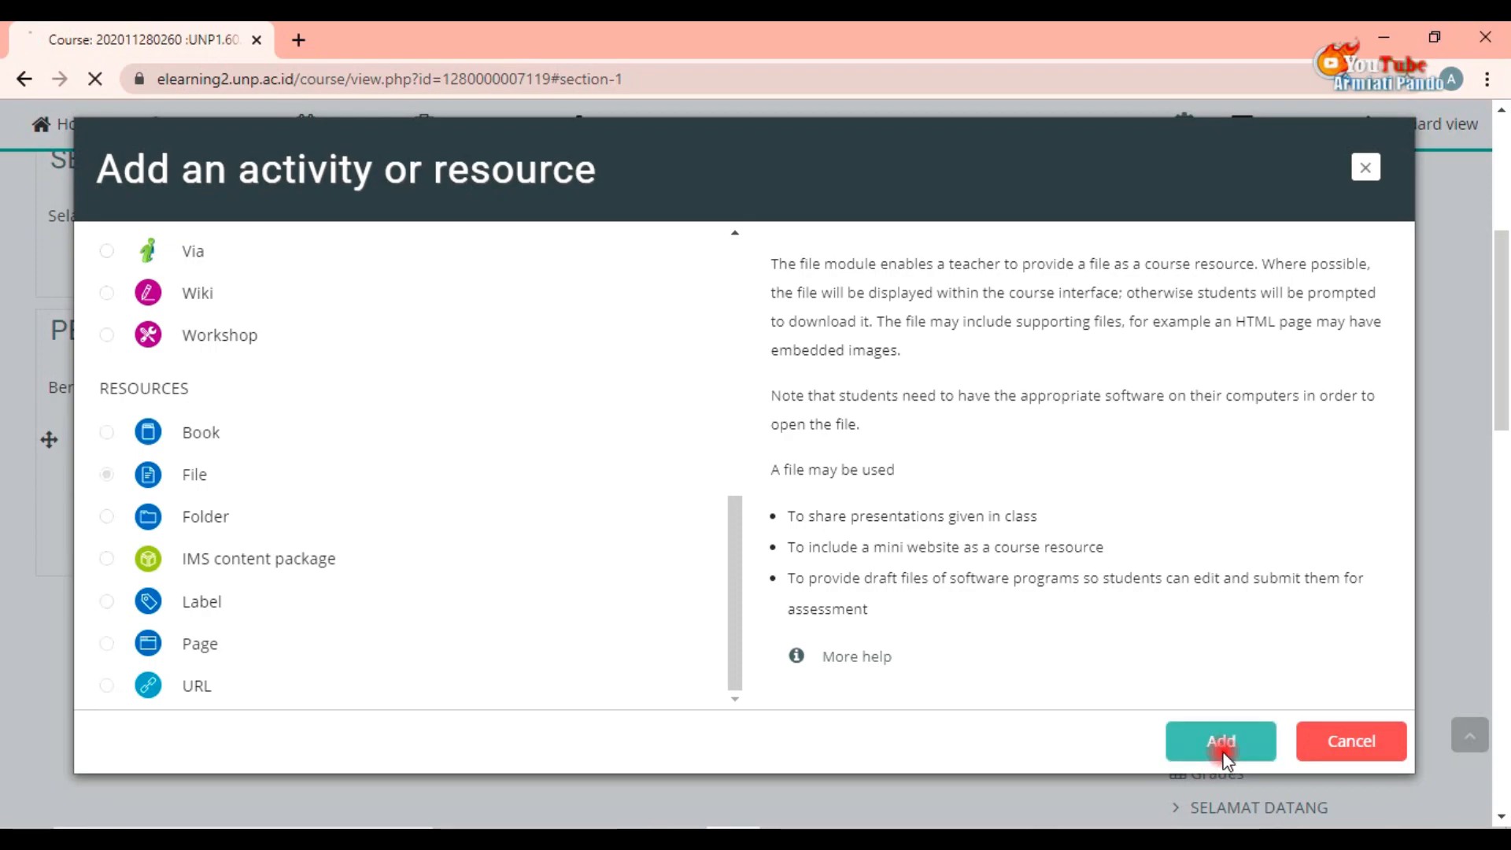
Step: Name the new file resource Materi 1
scroll(720, 626, "down", 3)
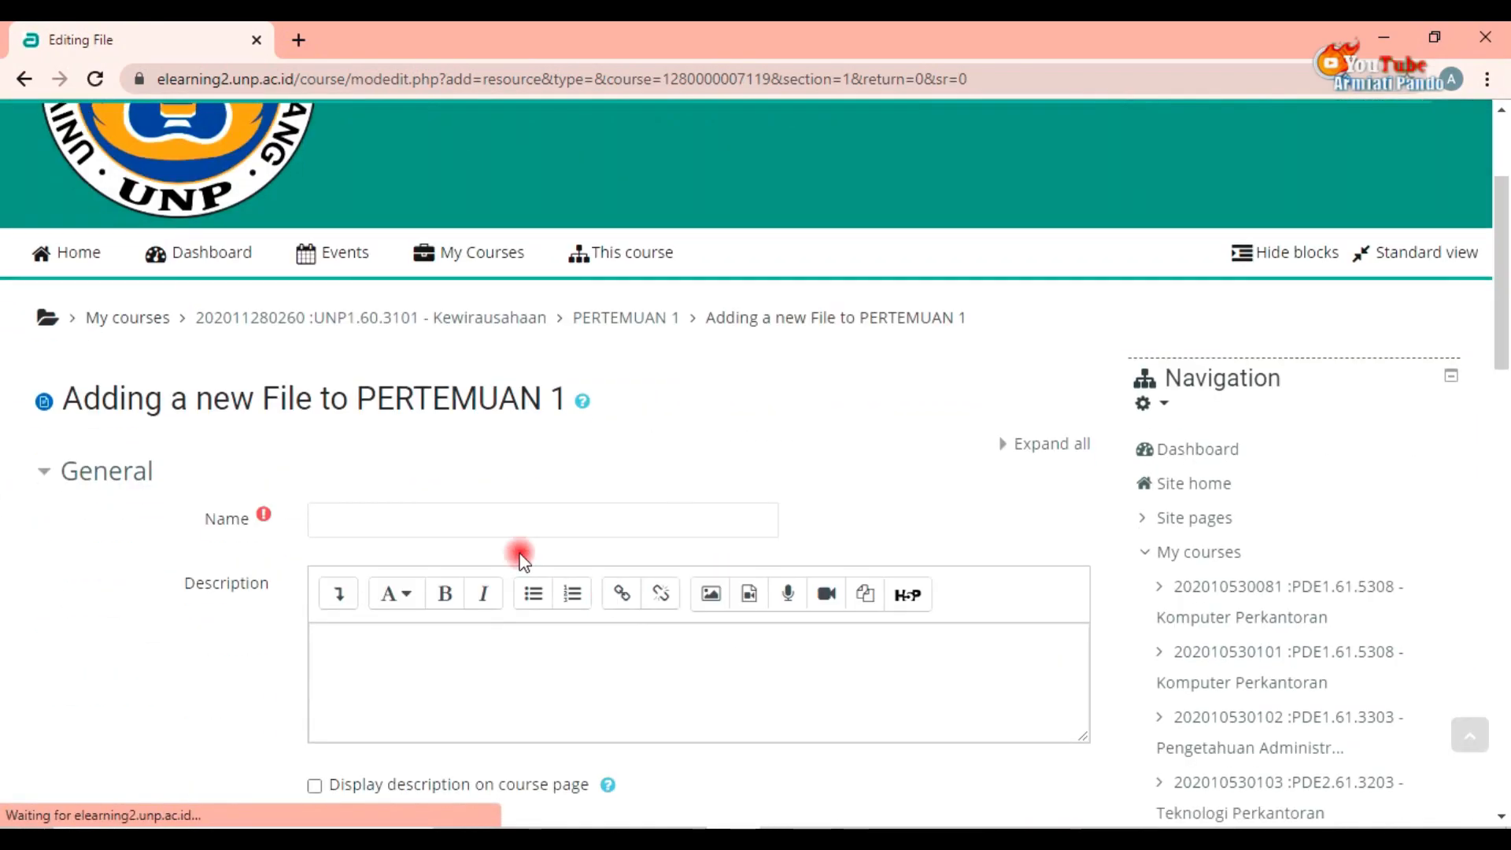
left_click(475, 520)
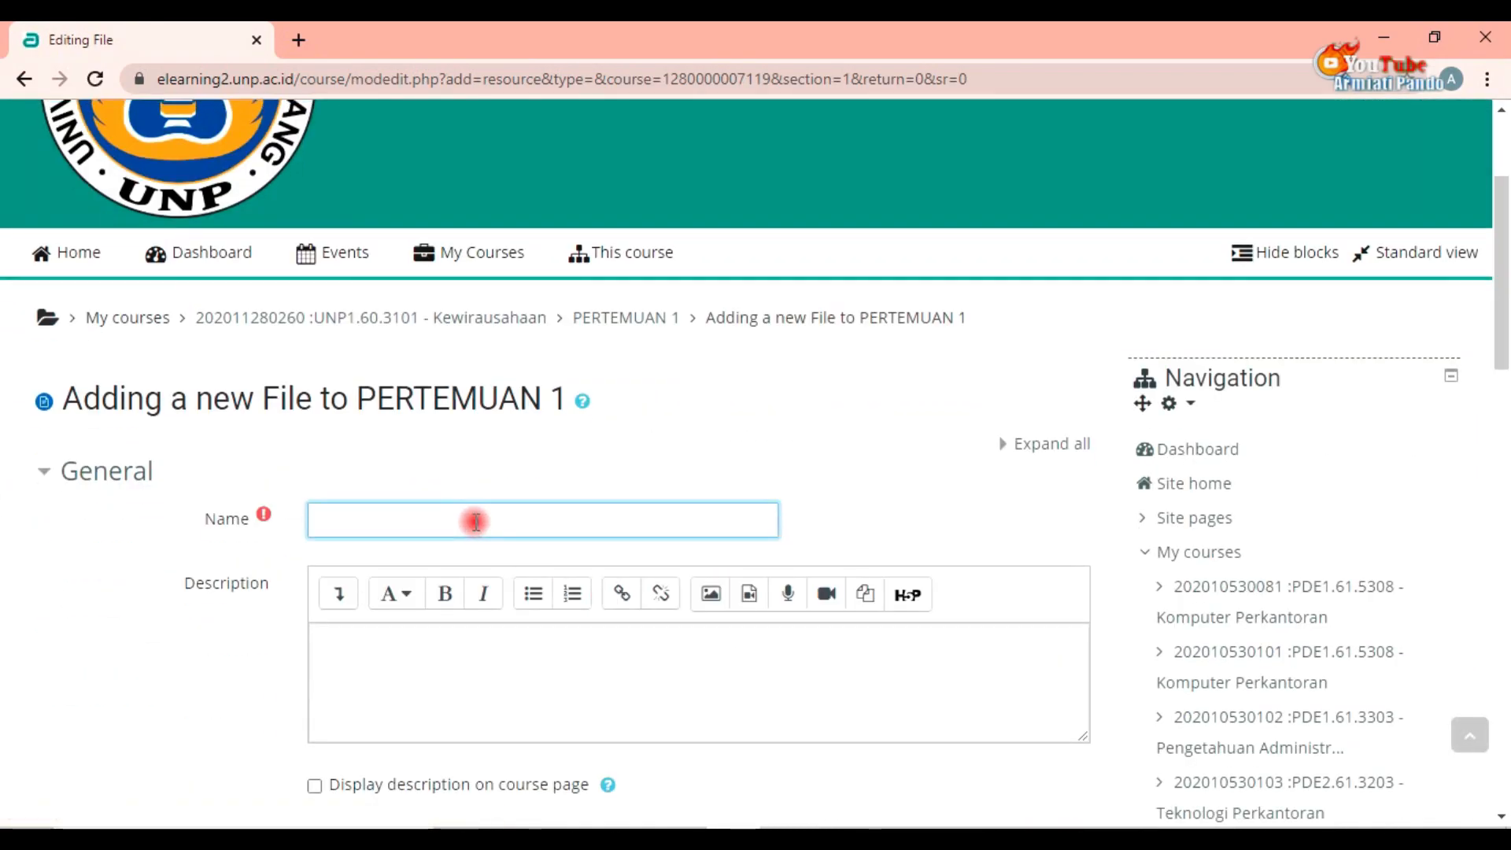
type("Materi 1")
Step: Enter the description "Silahkan dibaca sebagai materi untuk pertemuan 1..."
scroll(489, 551, "down", 3)
left_click(476, 415)
type("sila")
key("BackSpace")
key("BackSpace")
key("BackSpace")
key("BackSpace")
type("Silahkan dibaca")
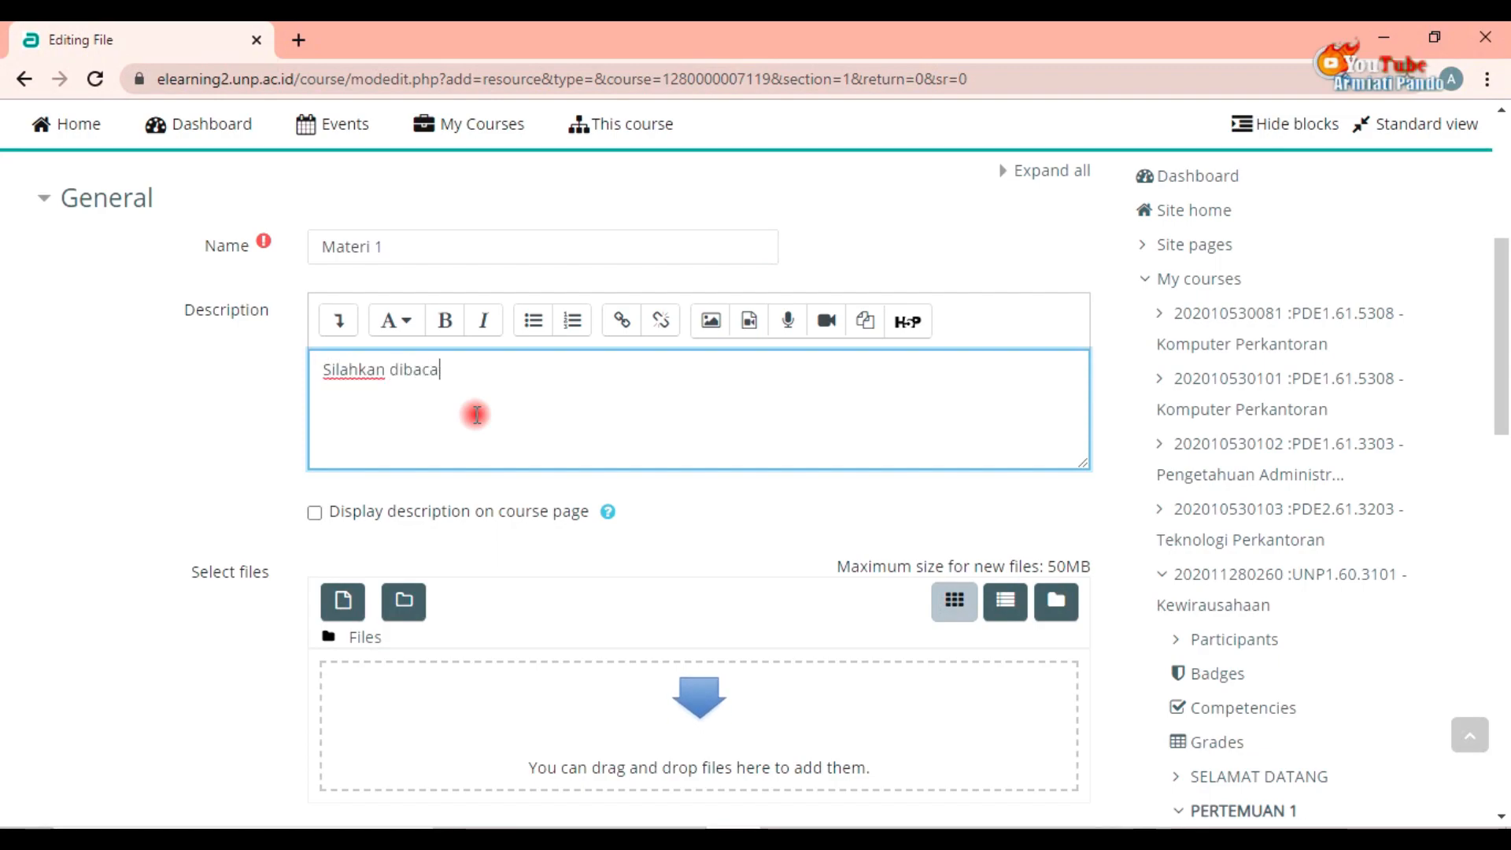
type(" sebagai materi")
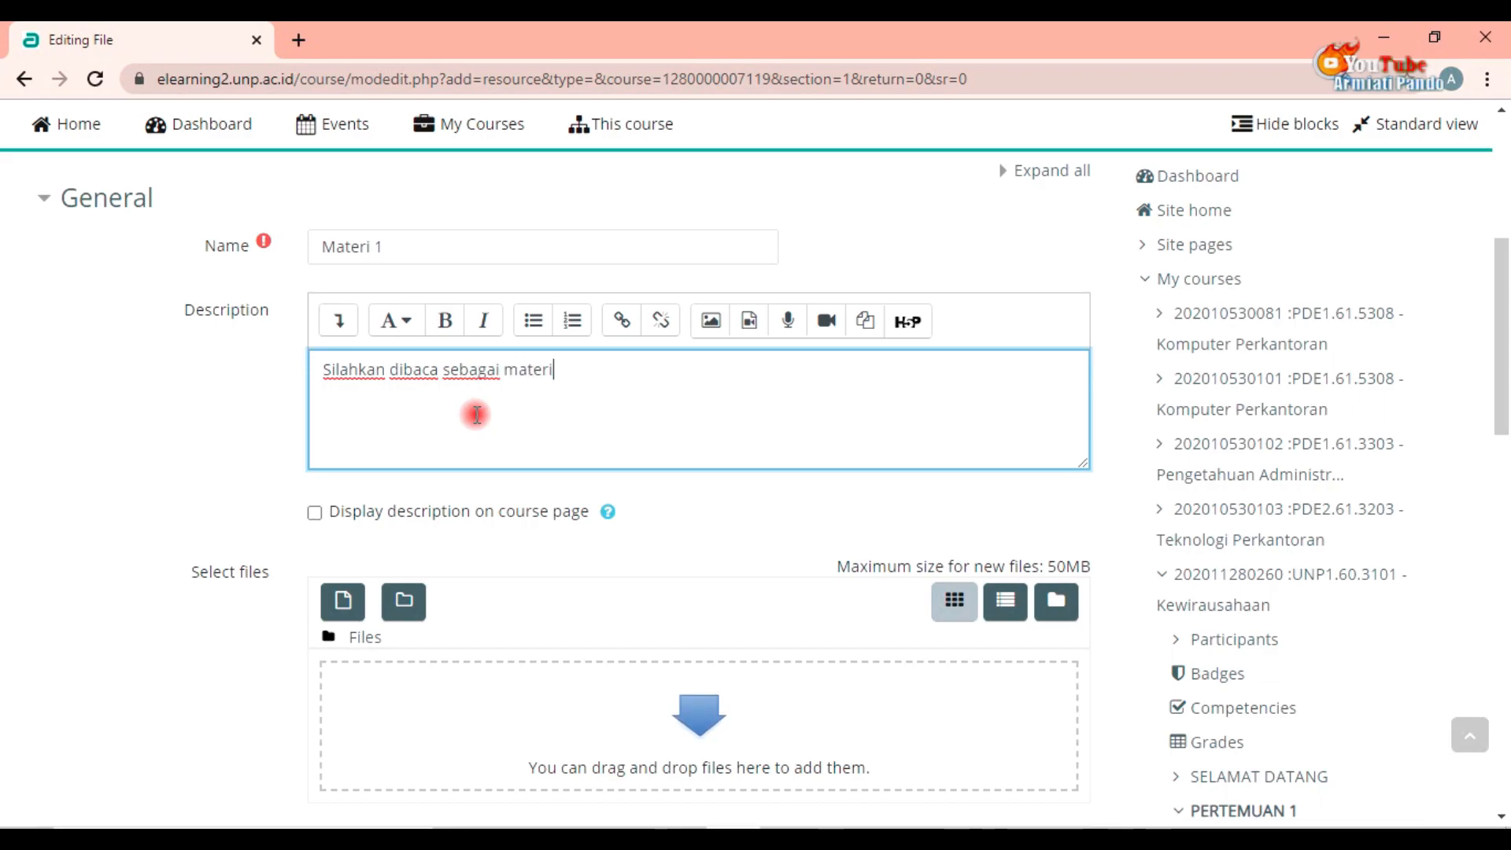
type("ntuk pertemuan 1...")
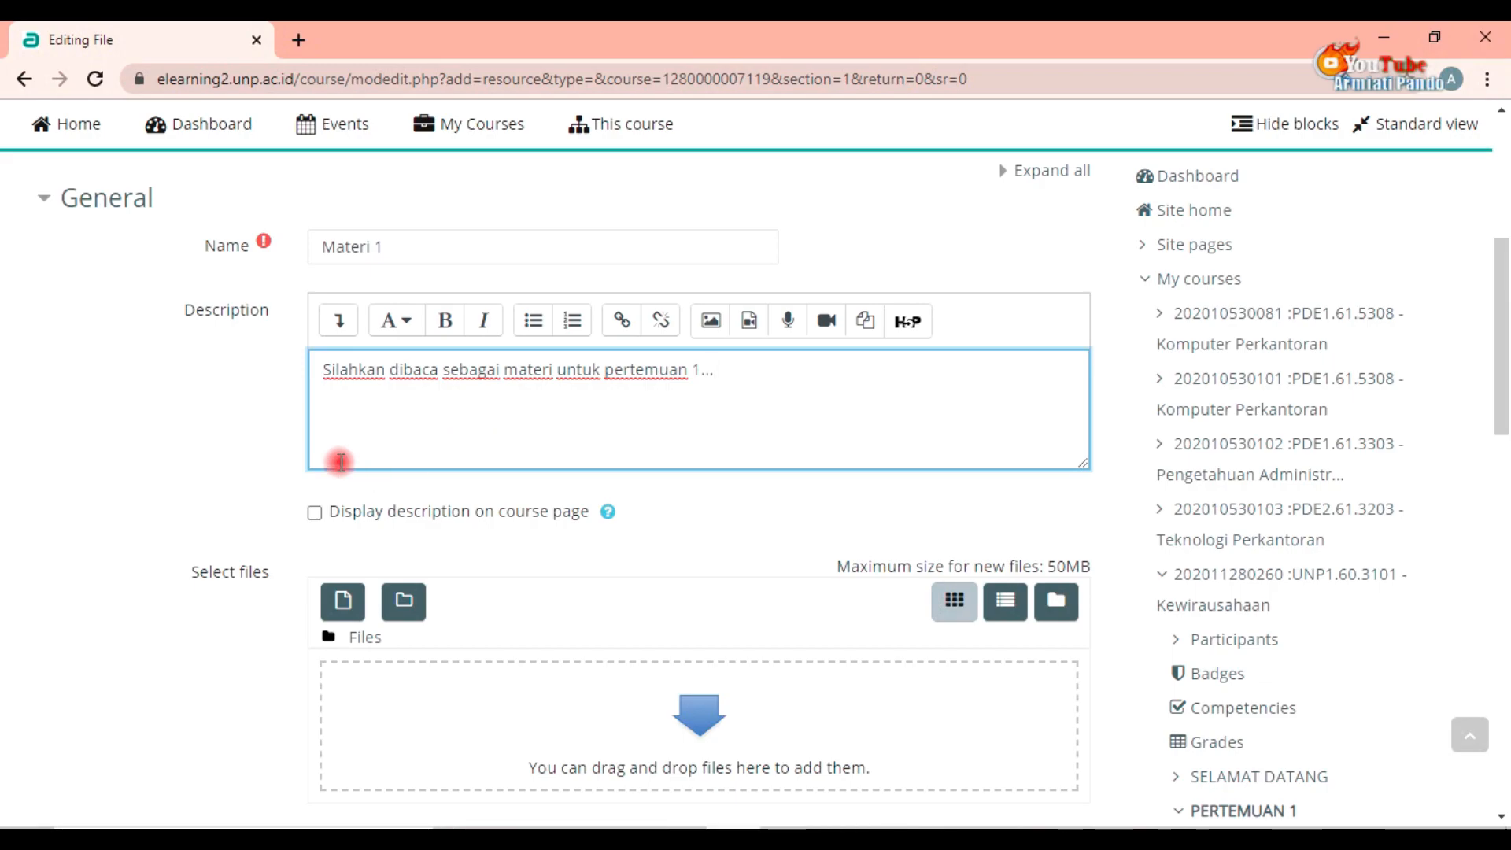
Step: Upload the PDF "1. Pengertian dan Ciri-ciri Wirausaha" from the Kuliah\Materi\Kewirausahaan\MATERI folder as the resource's file
left_click(351, 621)
left_click(632, 386)
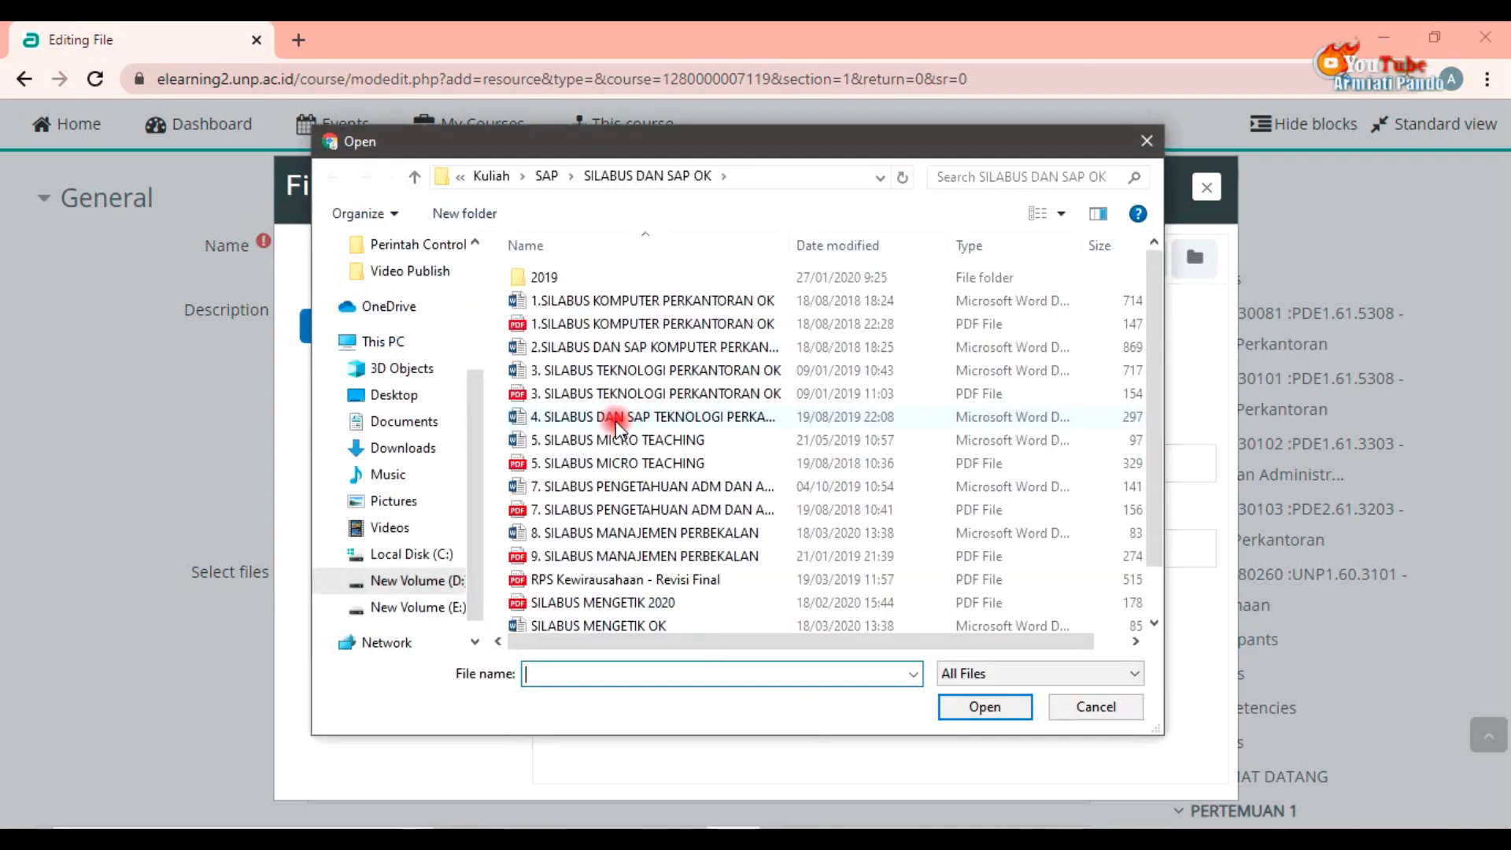
left_click(415, 175)
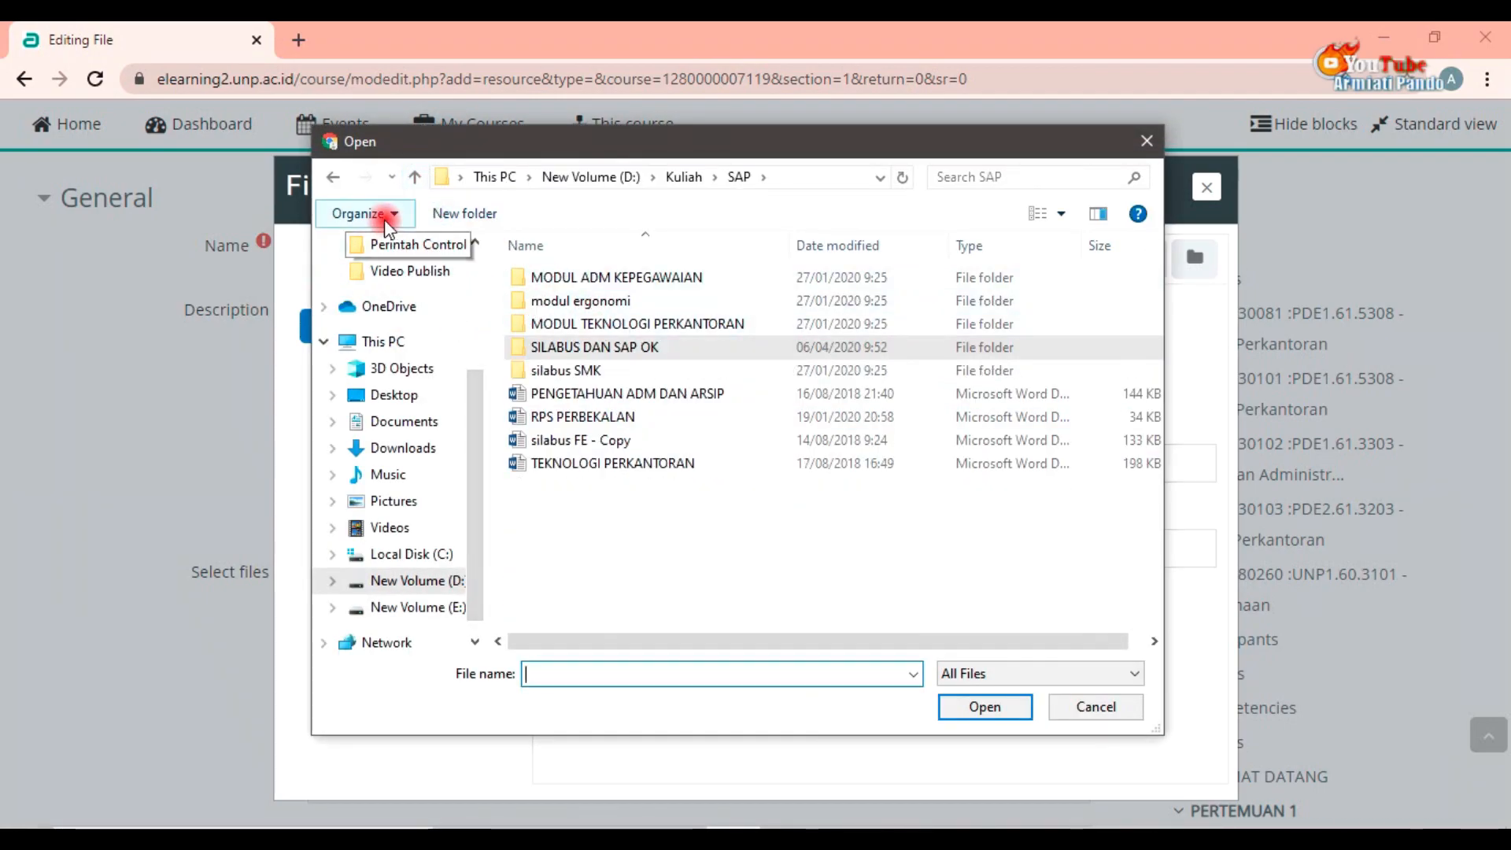
left_click(415, 178)
double_click(626, 367)
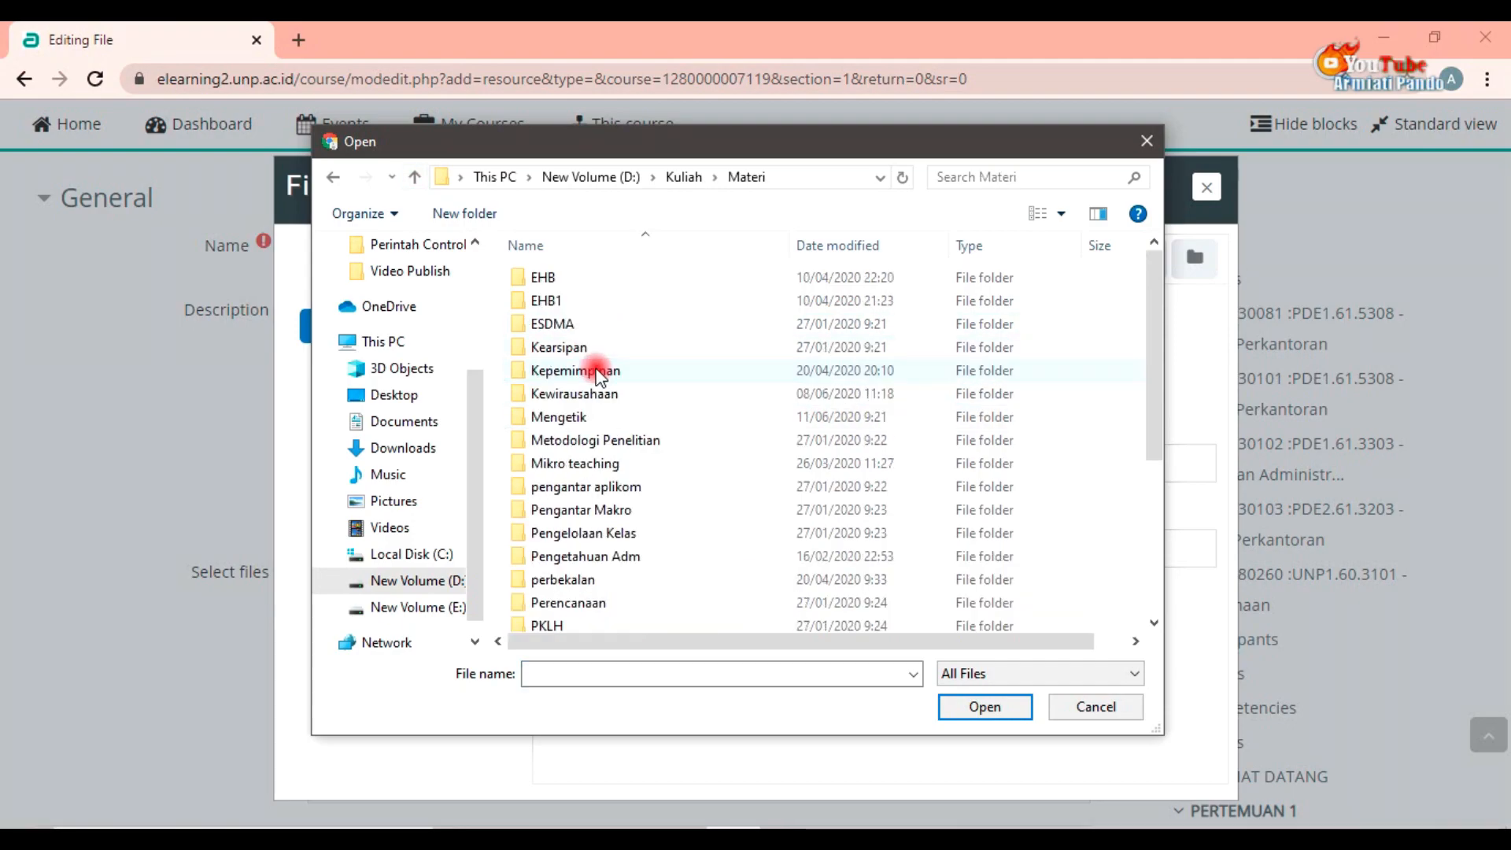
double_click(601, 394)
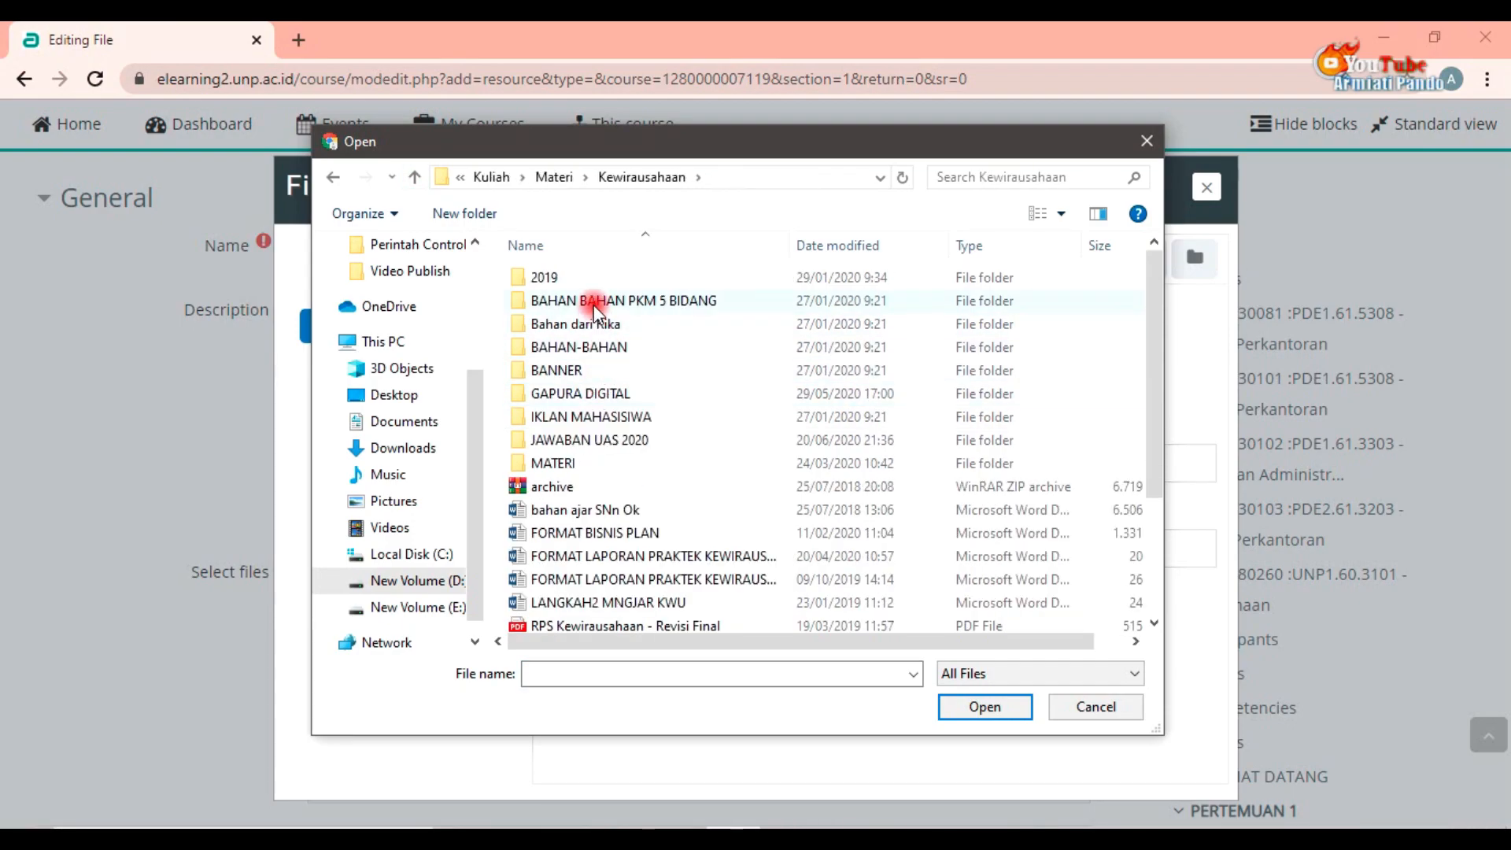
double_click(566, 462)
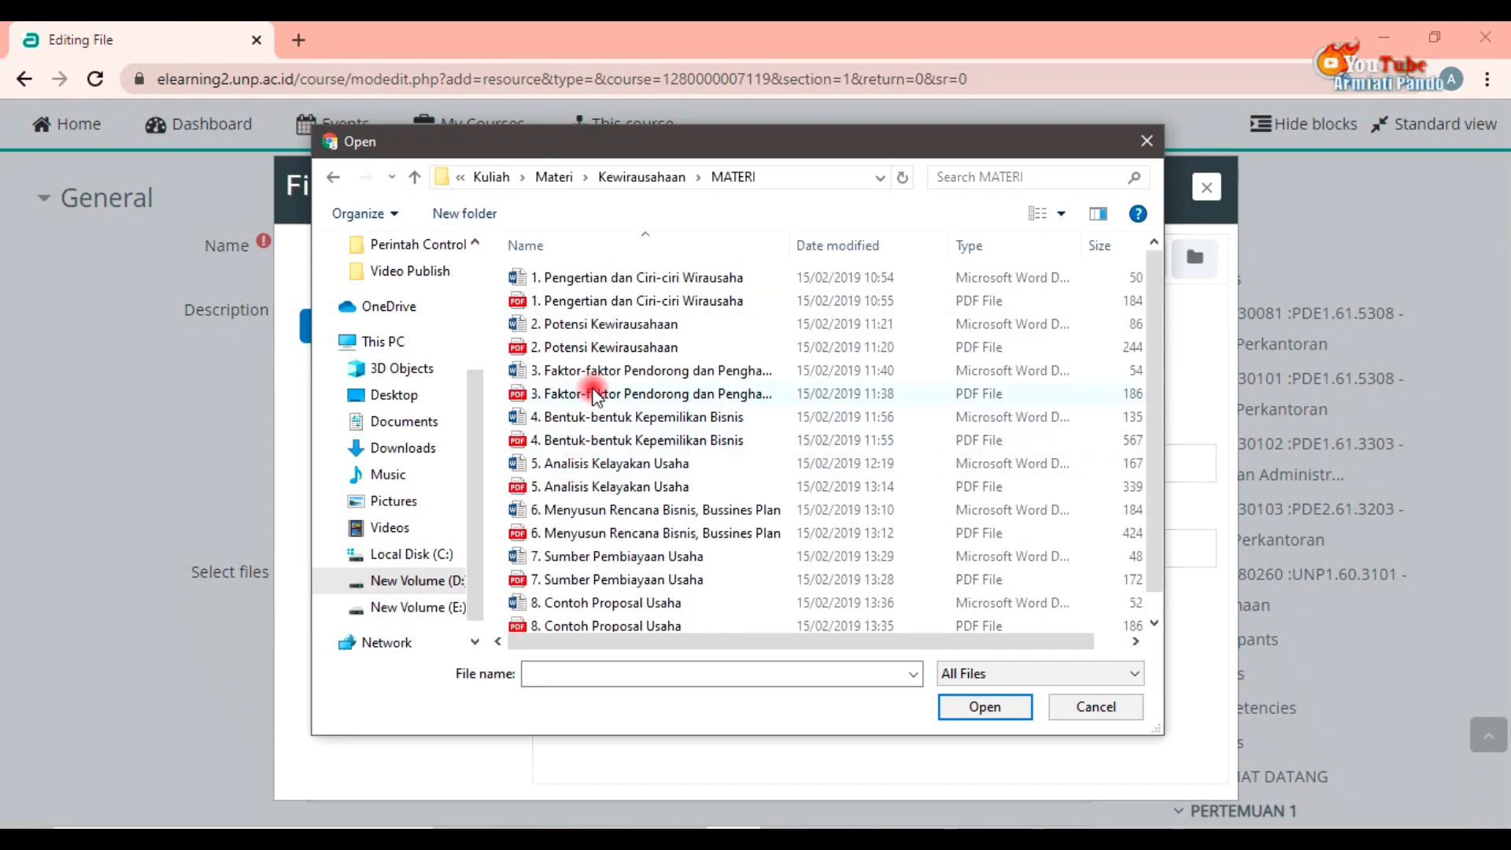
left_click(606, 302)
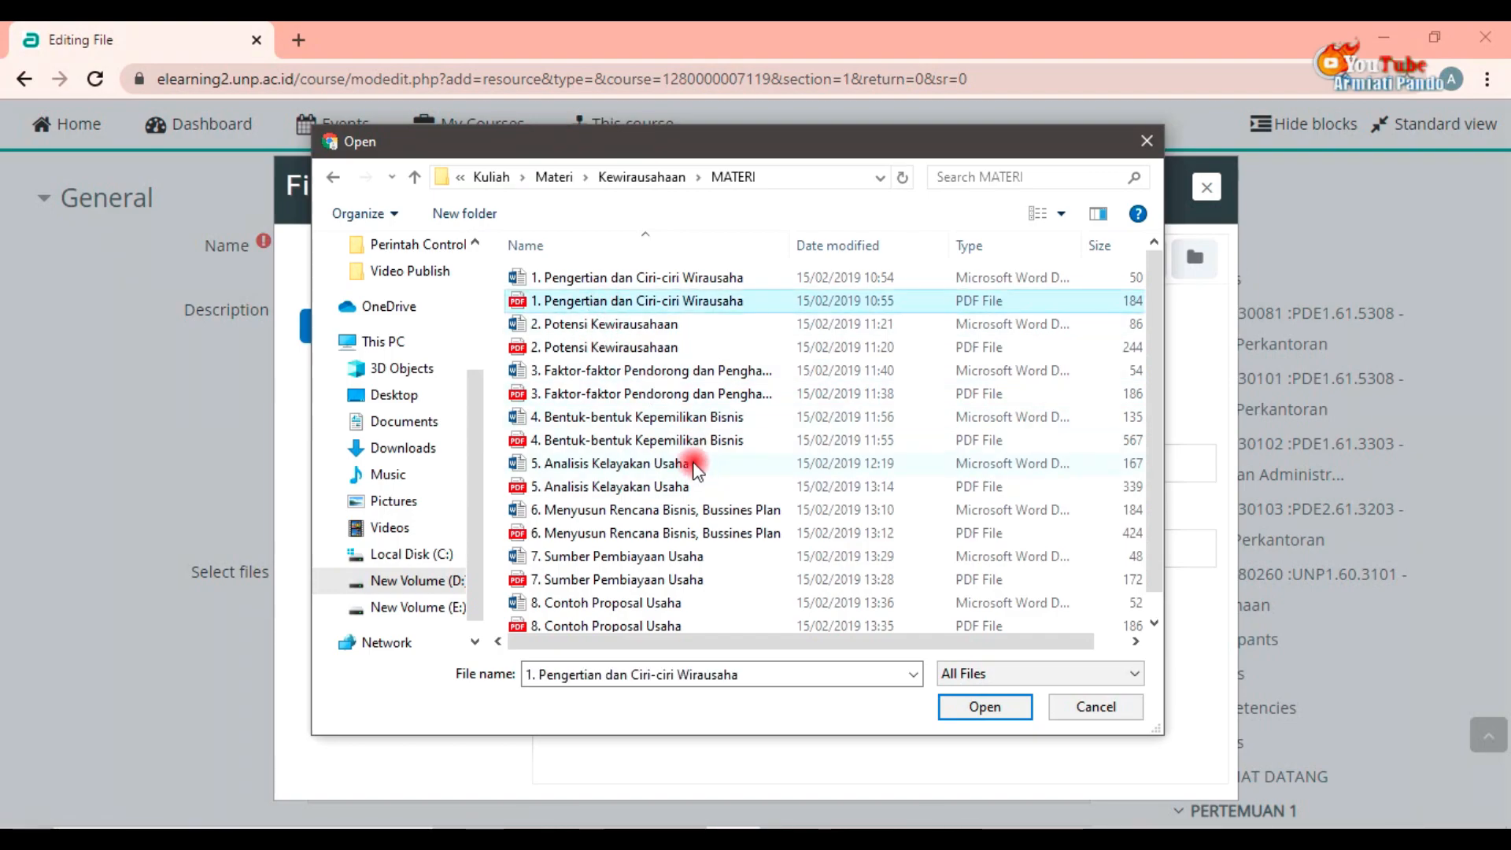
left_click(980, 707)
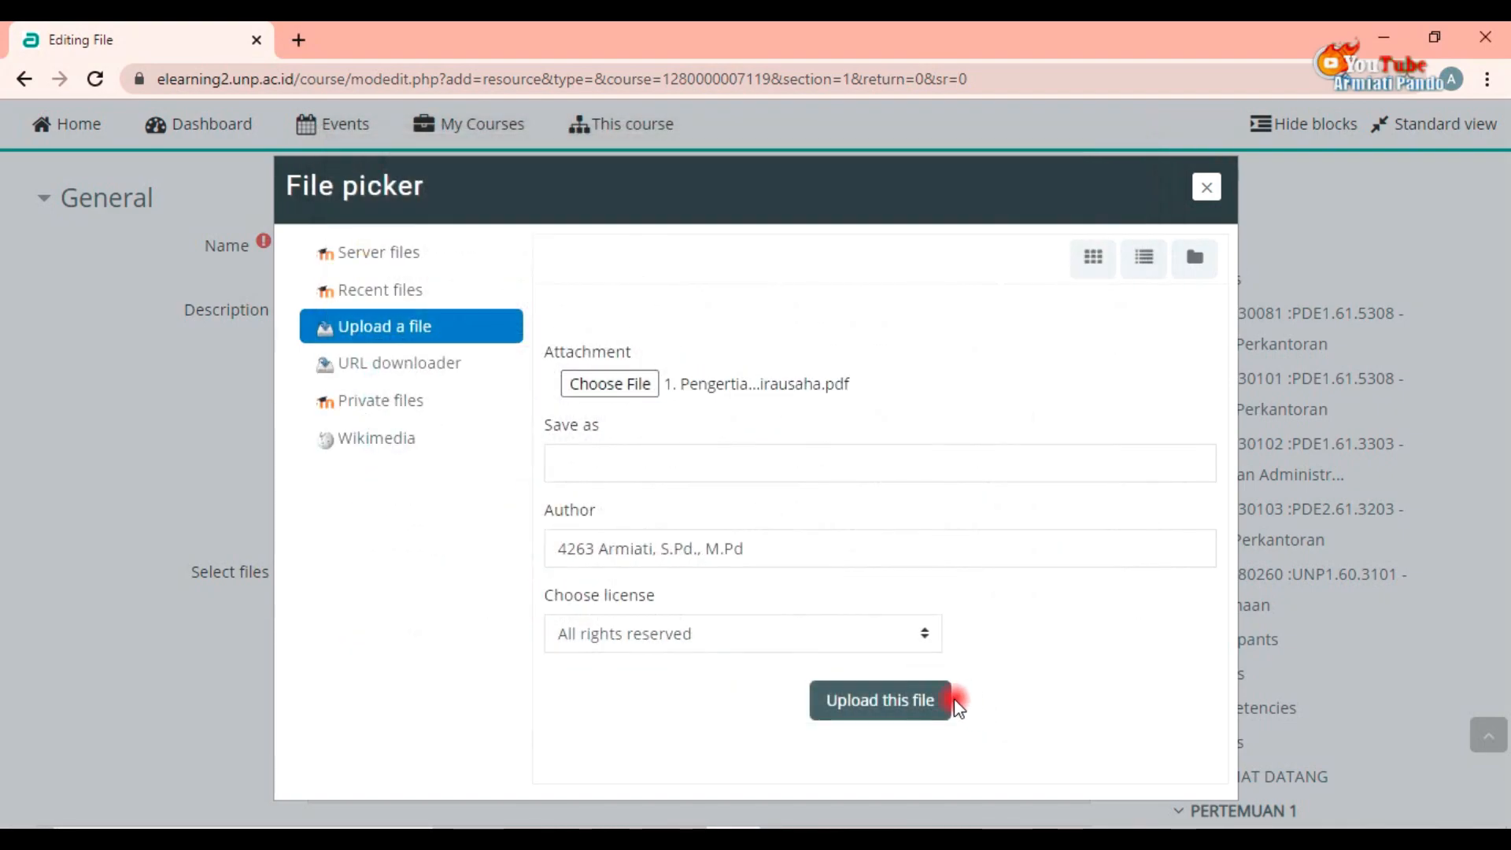
left_click(875, 707)
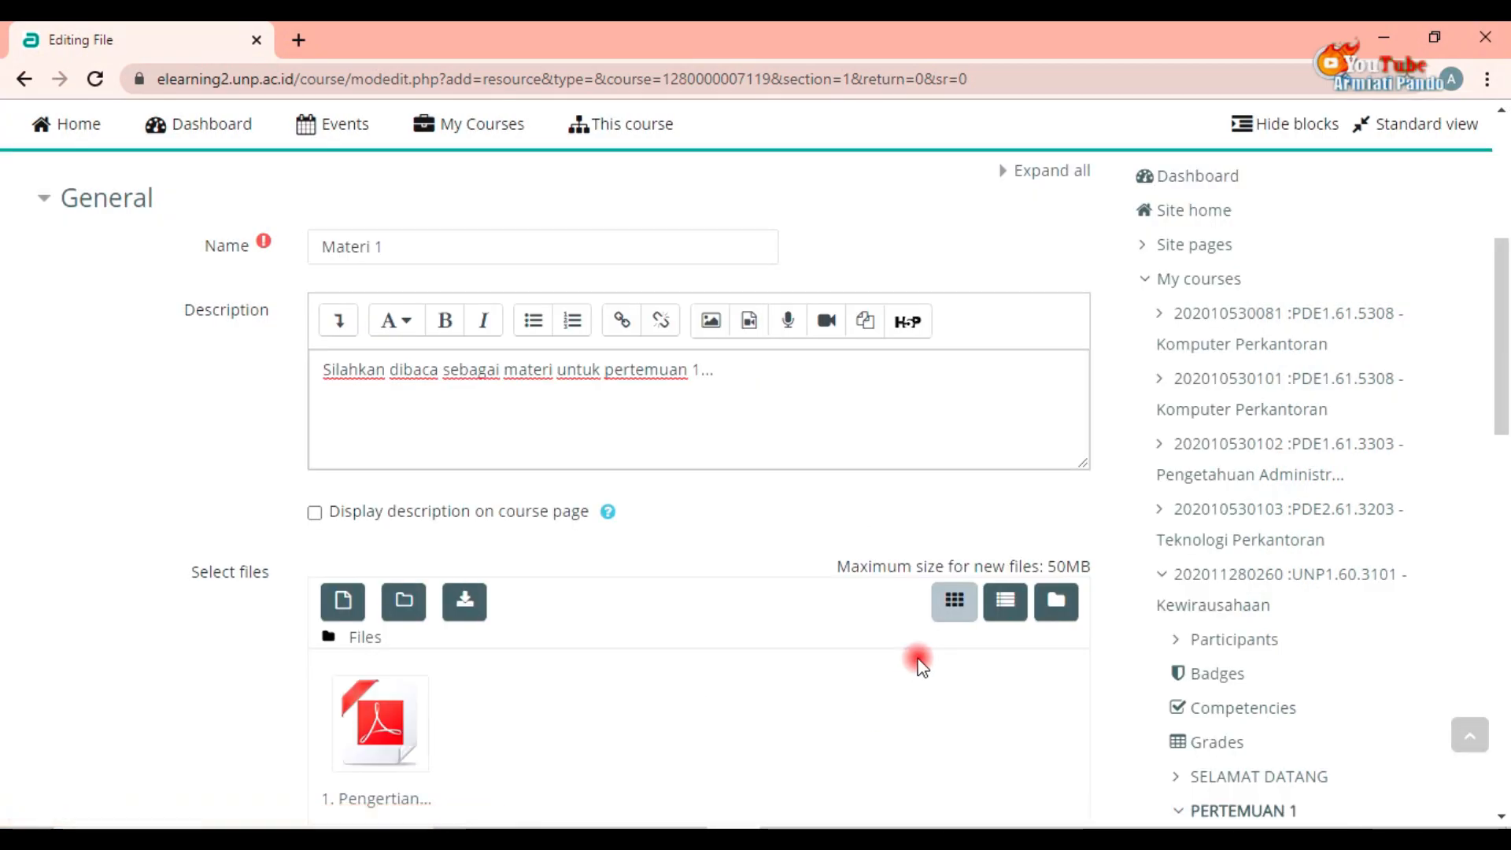
Step: Enable displaying the description on the course page and save the Materi 1 resource
left_click(315, 513)
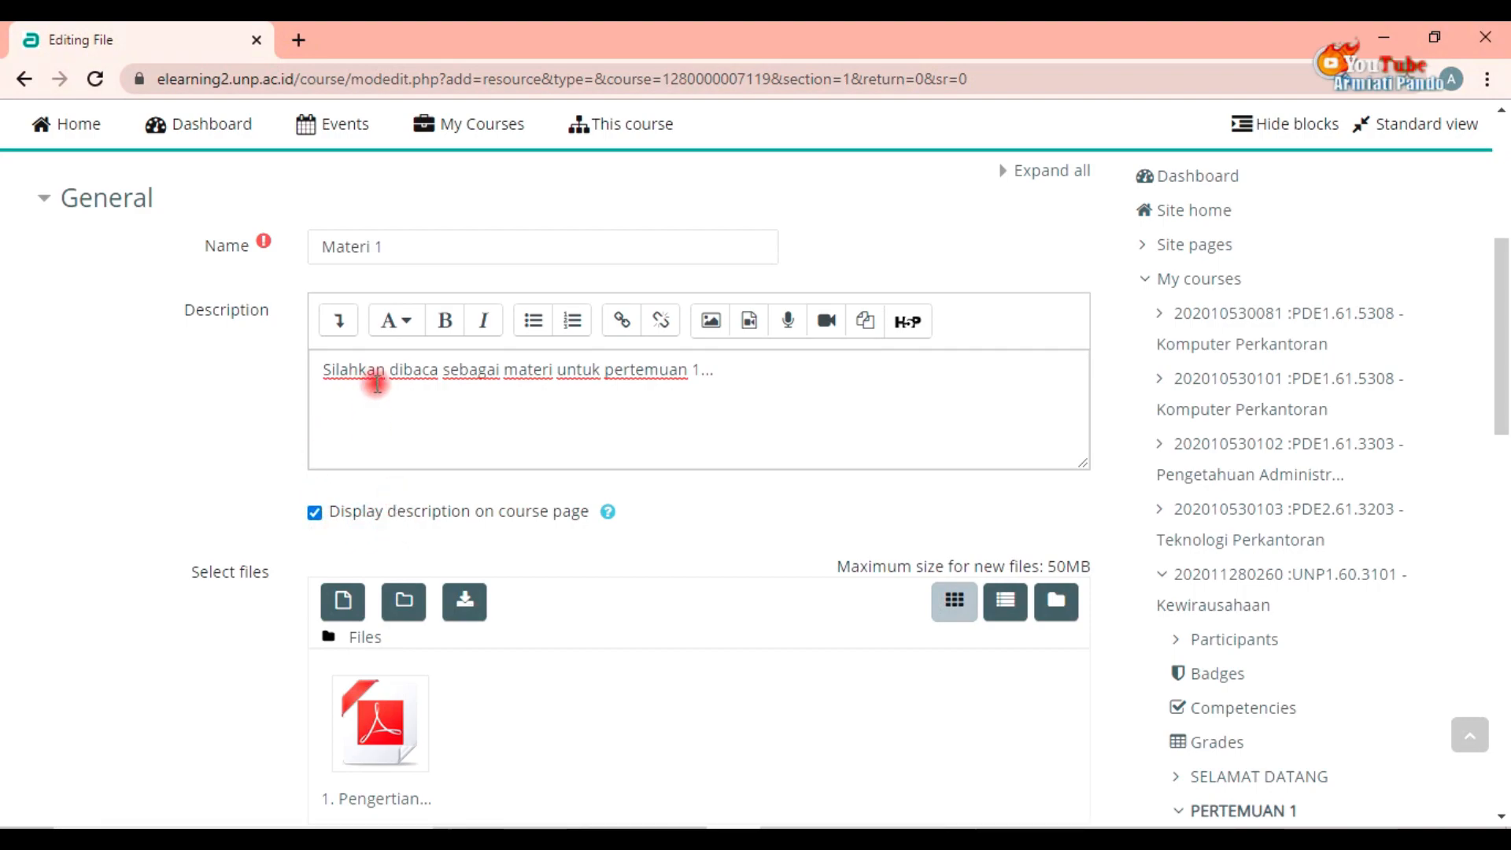
scroll(508, 437, "down", 1)
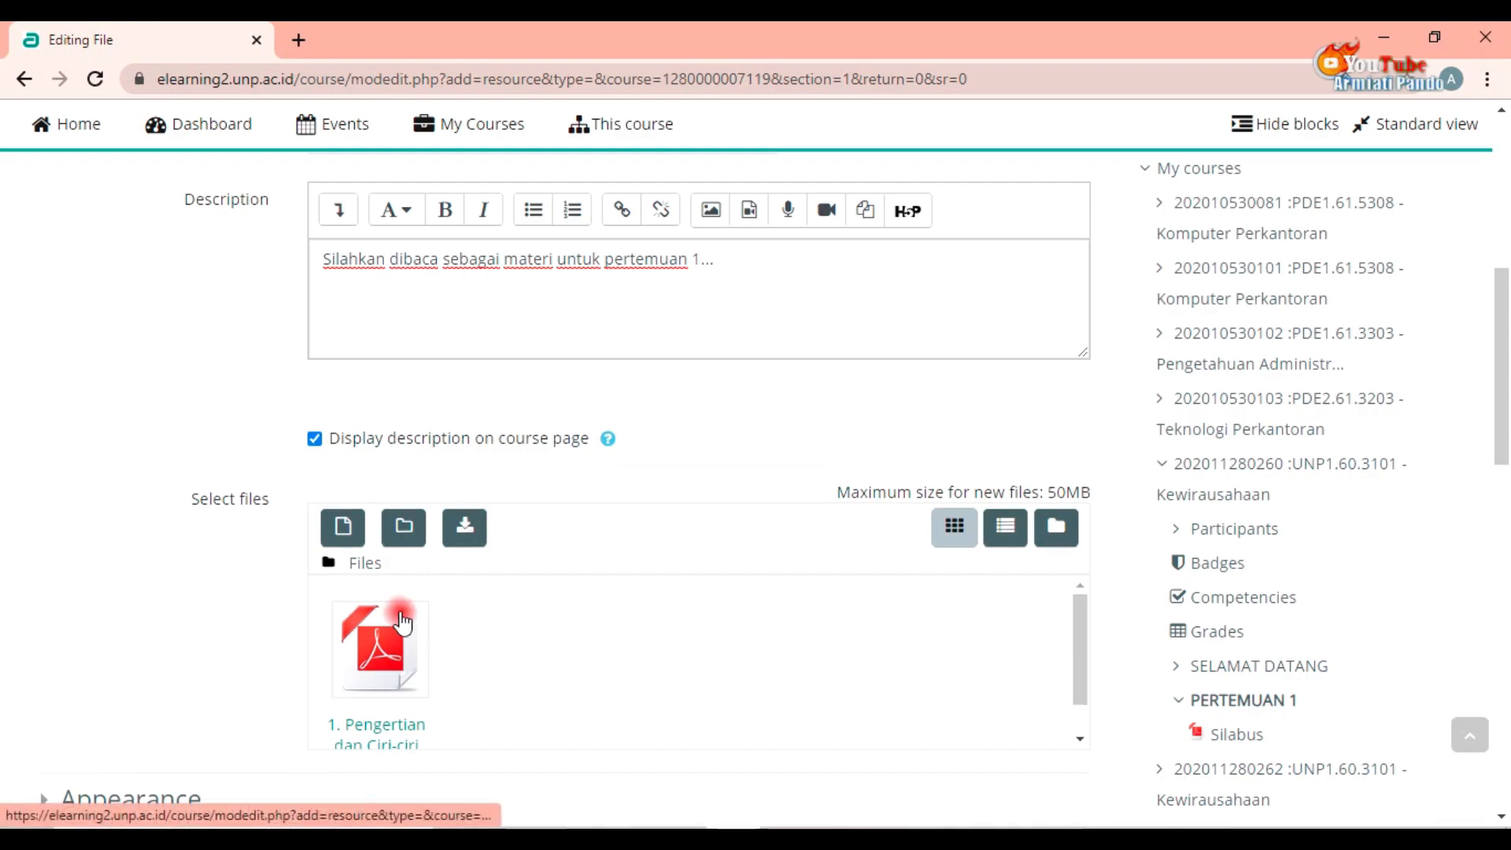
scroll(824, 681, "down", 3)
scroll(823, 682, "down", 1)
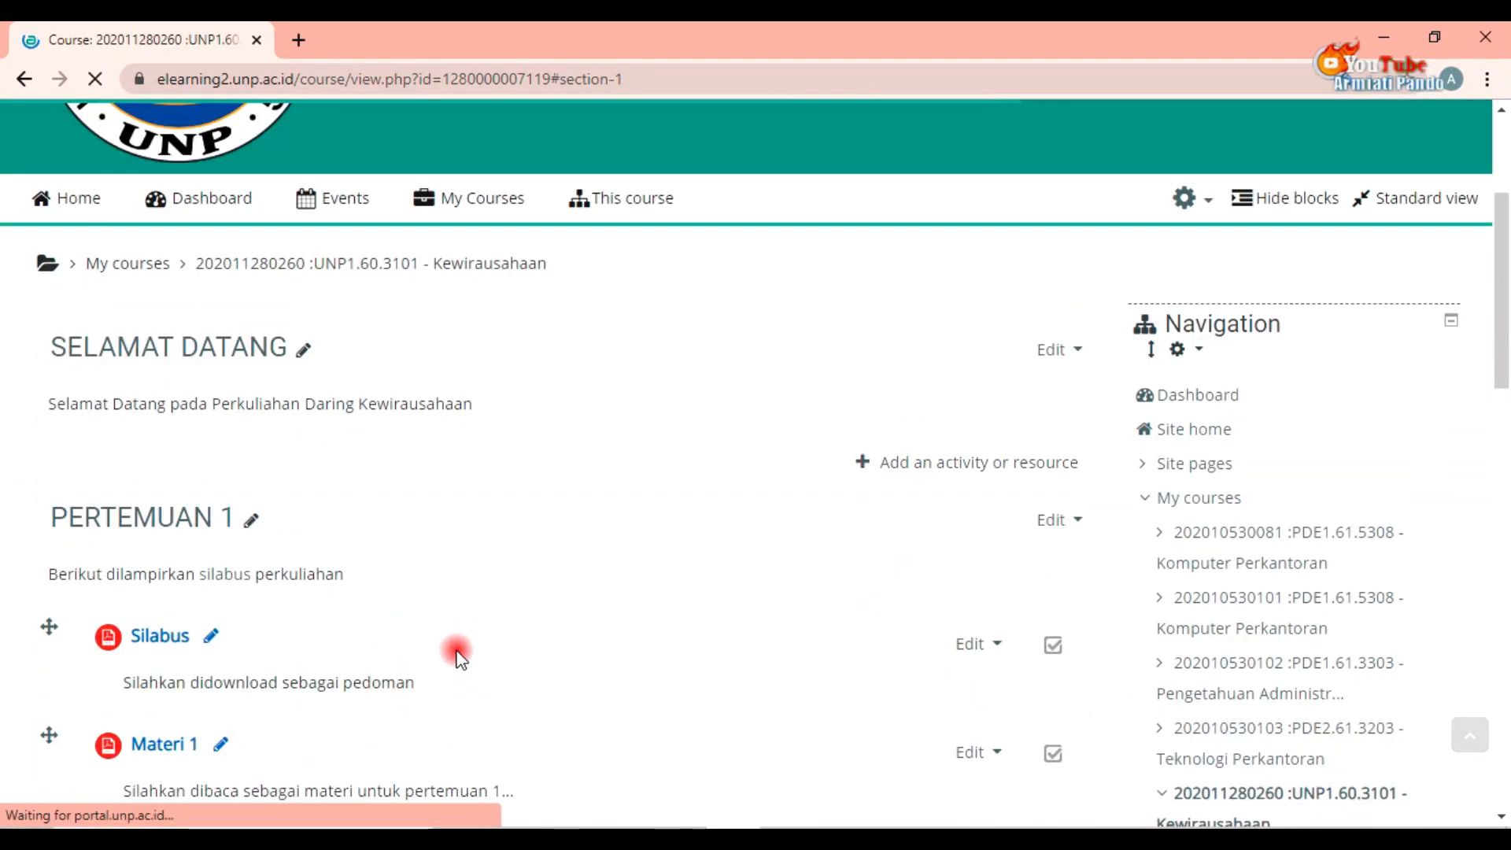
Step: Turn editing off for the course
scroll(457, 652, "down", 1)
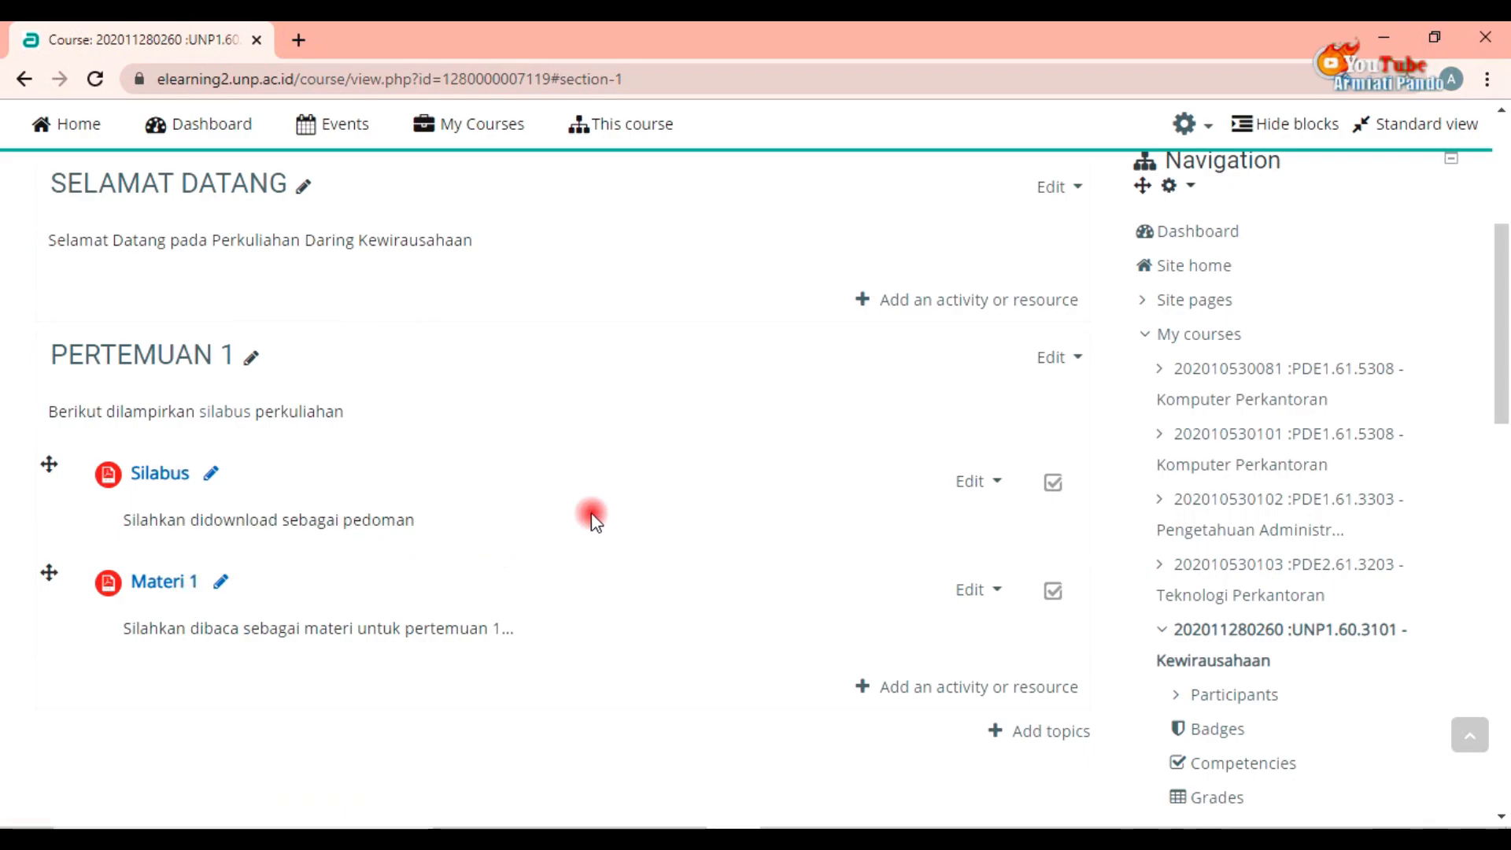
scroll(1016, 406, "up", 3)
scroll(1023, 409, "up", 3)
left_click(1187, 470)
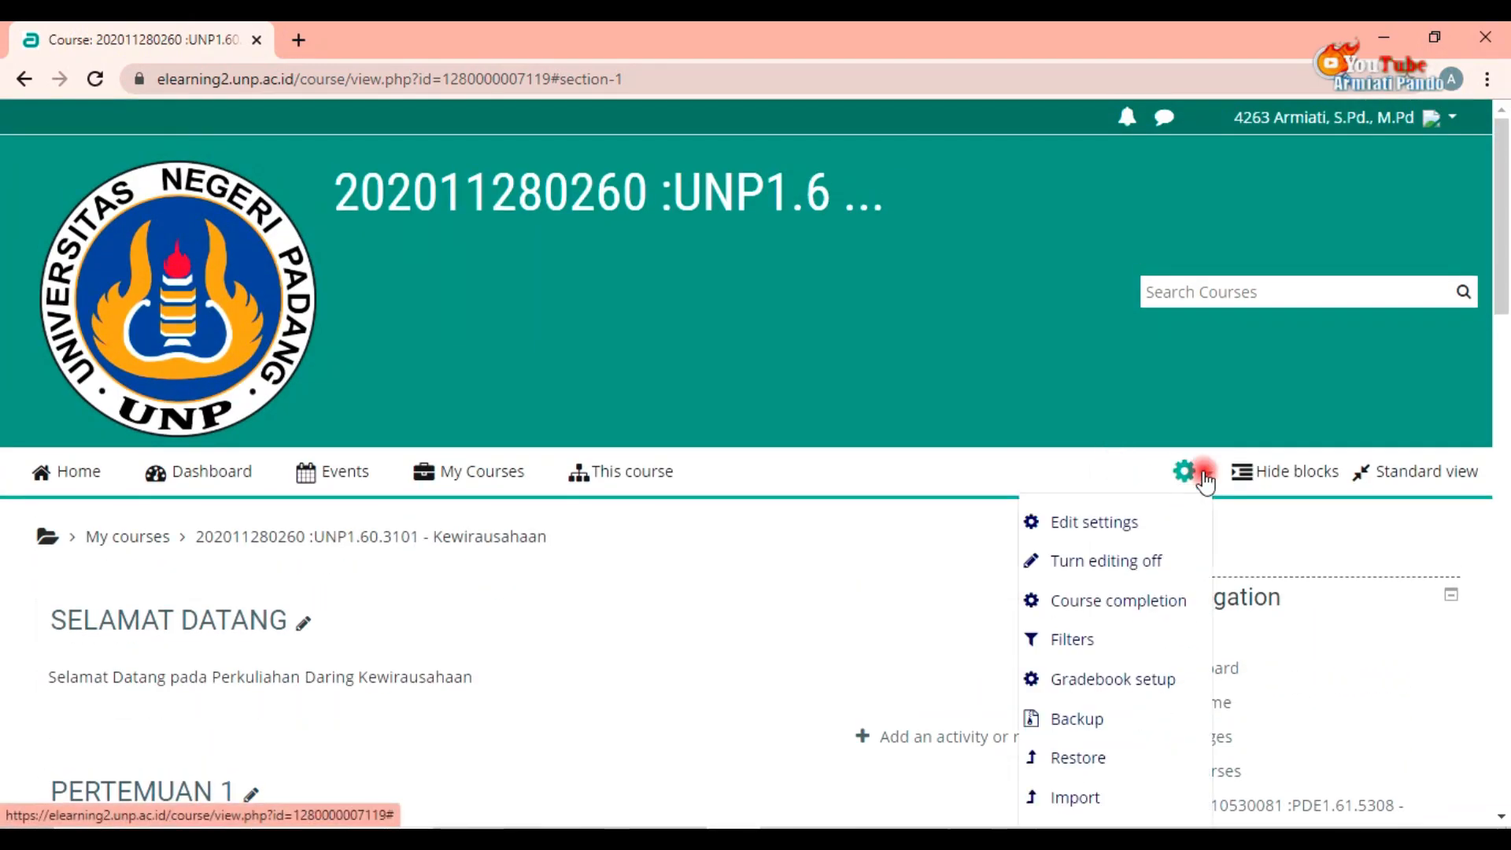
left_click(1132, 577)
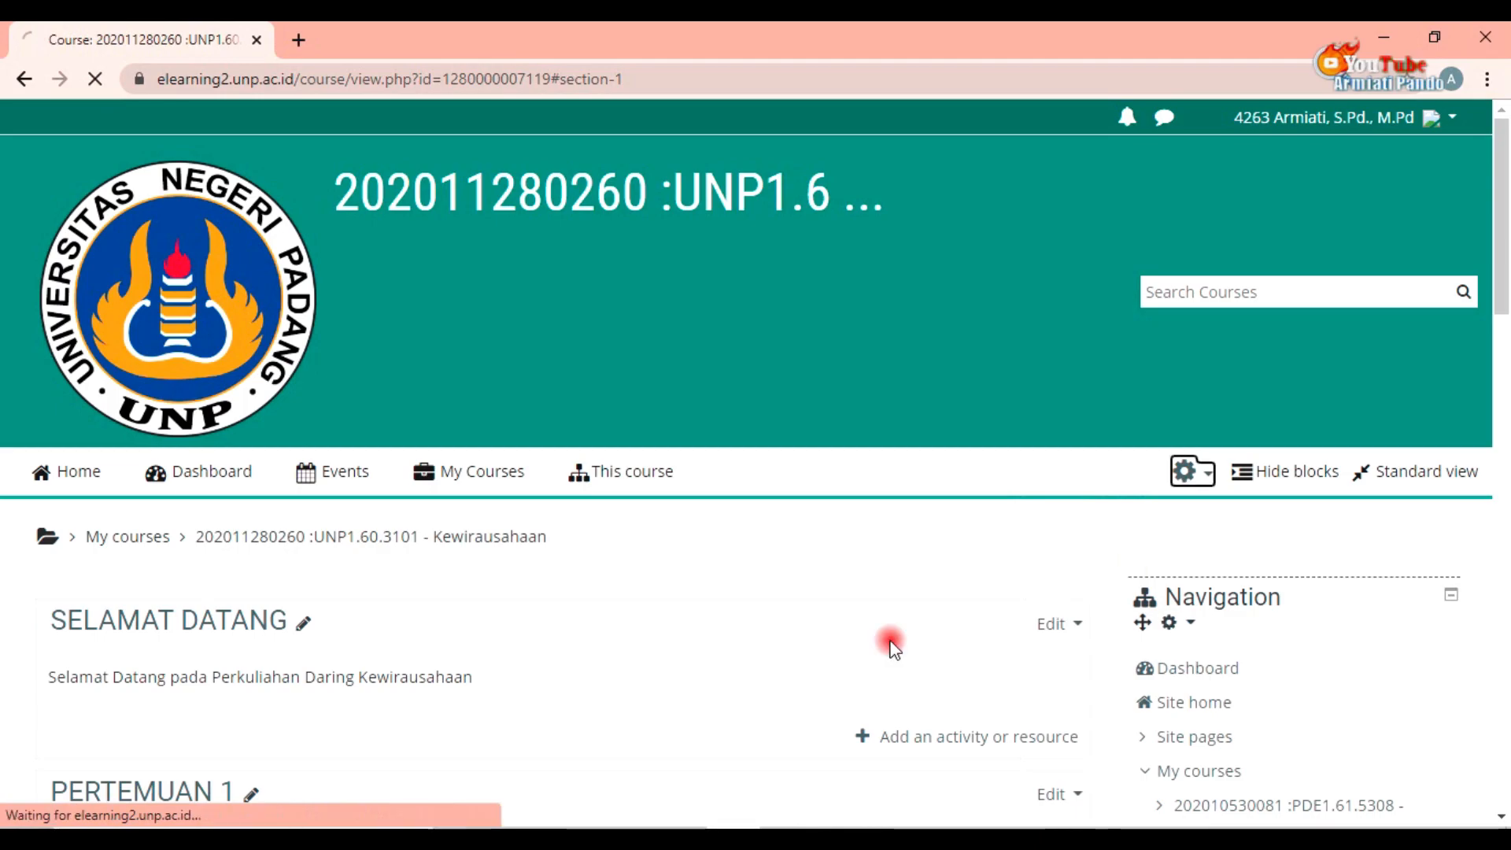
Step: Log out of the e-learning site
scroll(787, 626, "down", 4)
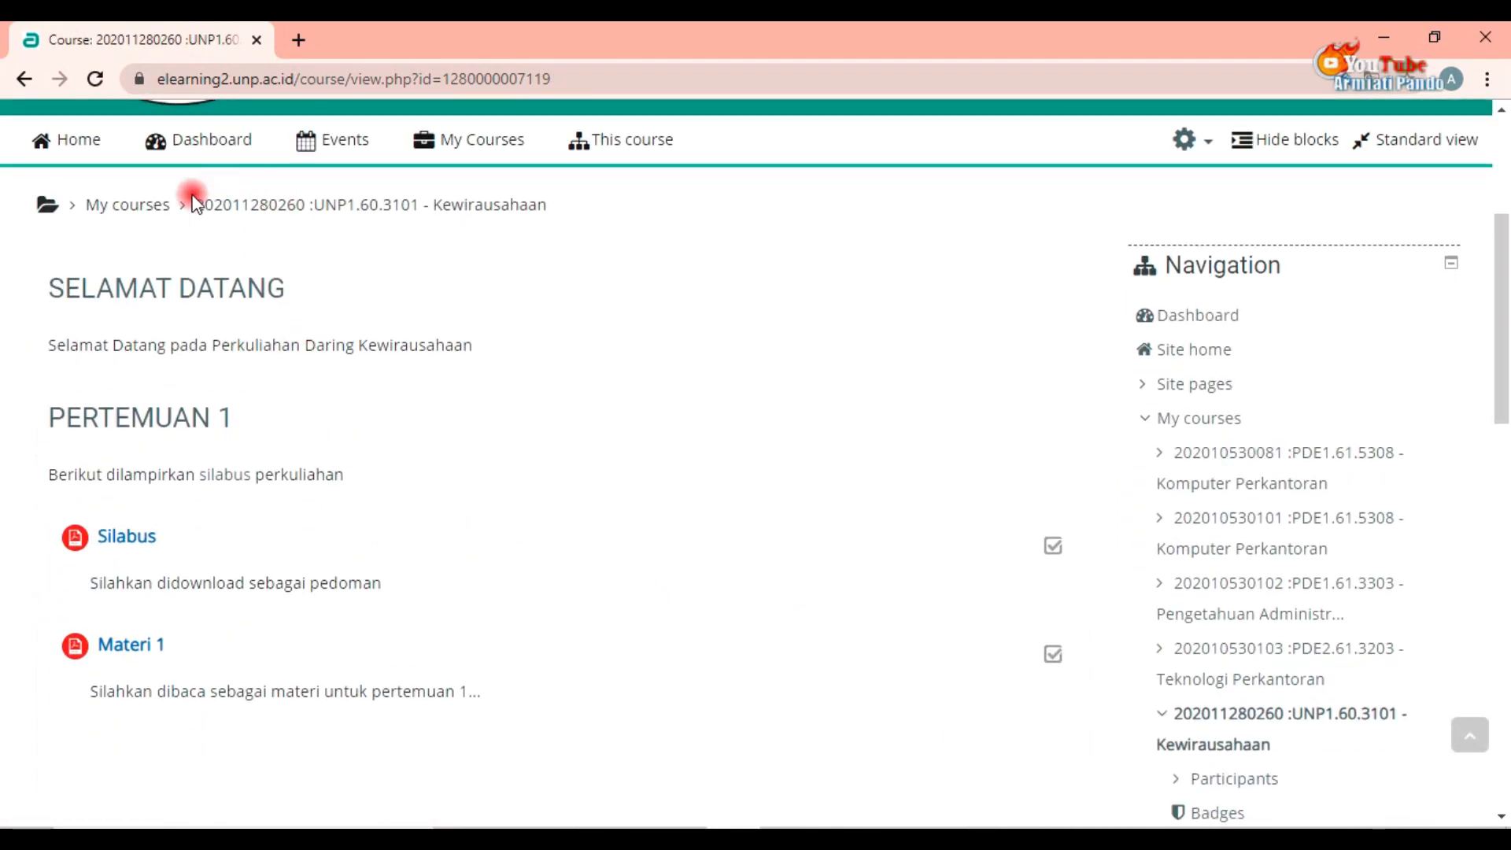
scroll(212, 460, "down", 2)
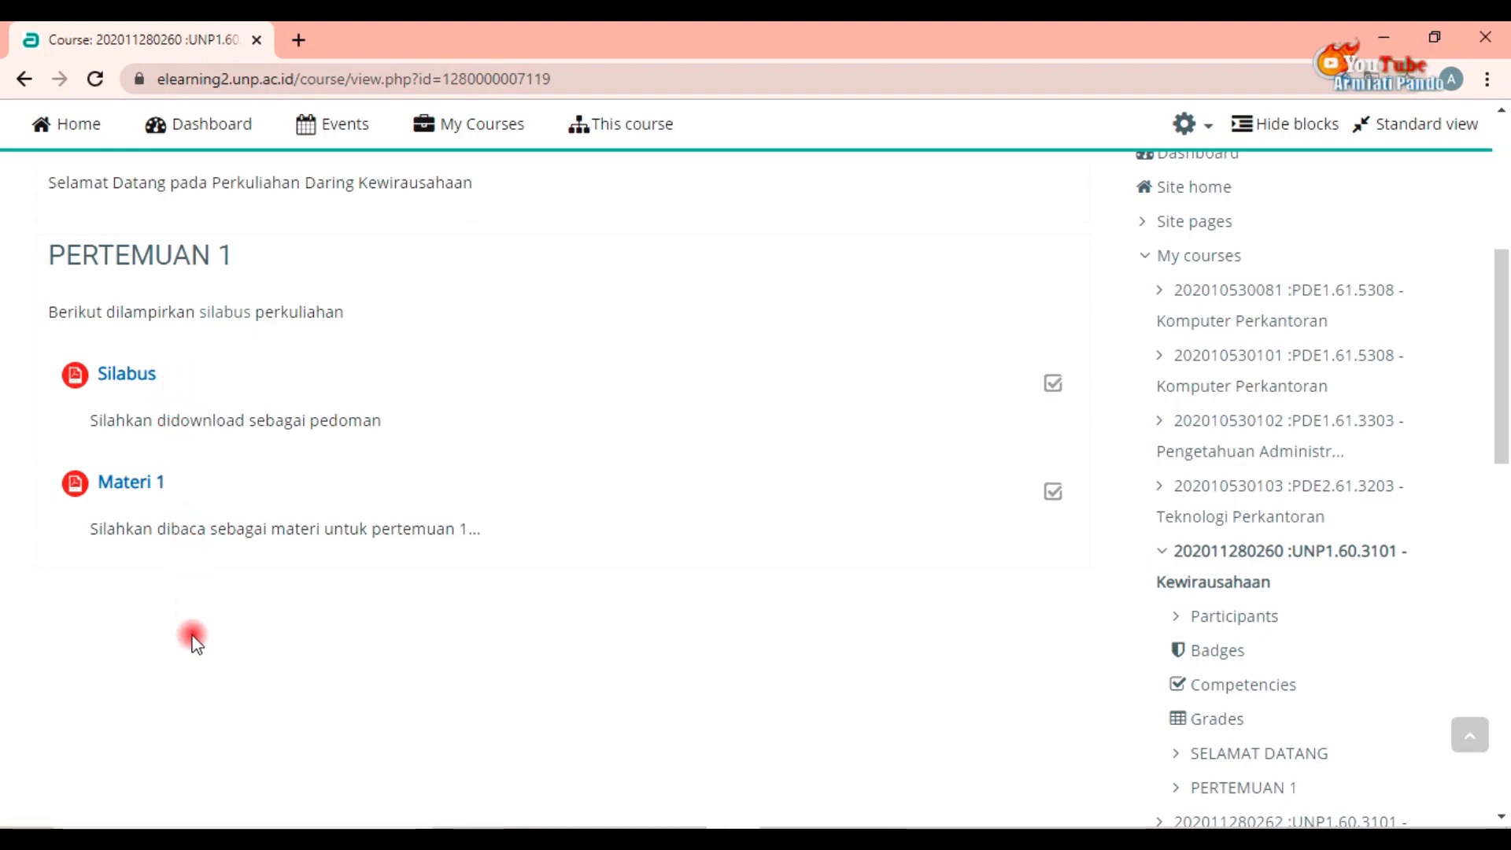
scroll(194, 642, "up", 3)
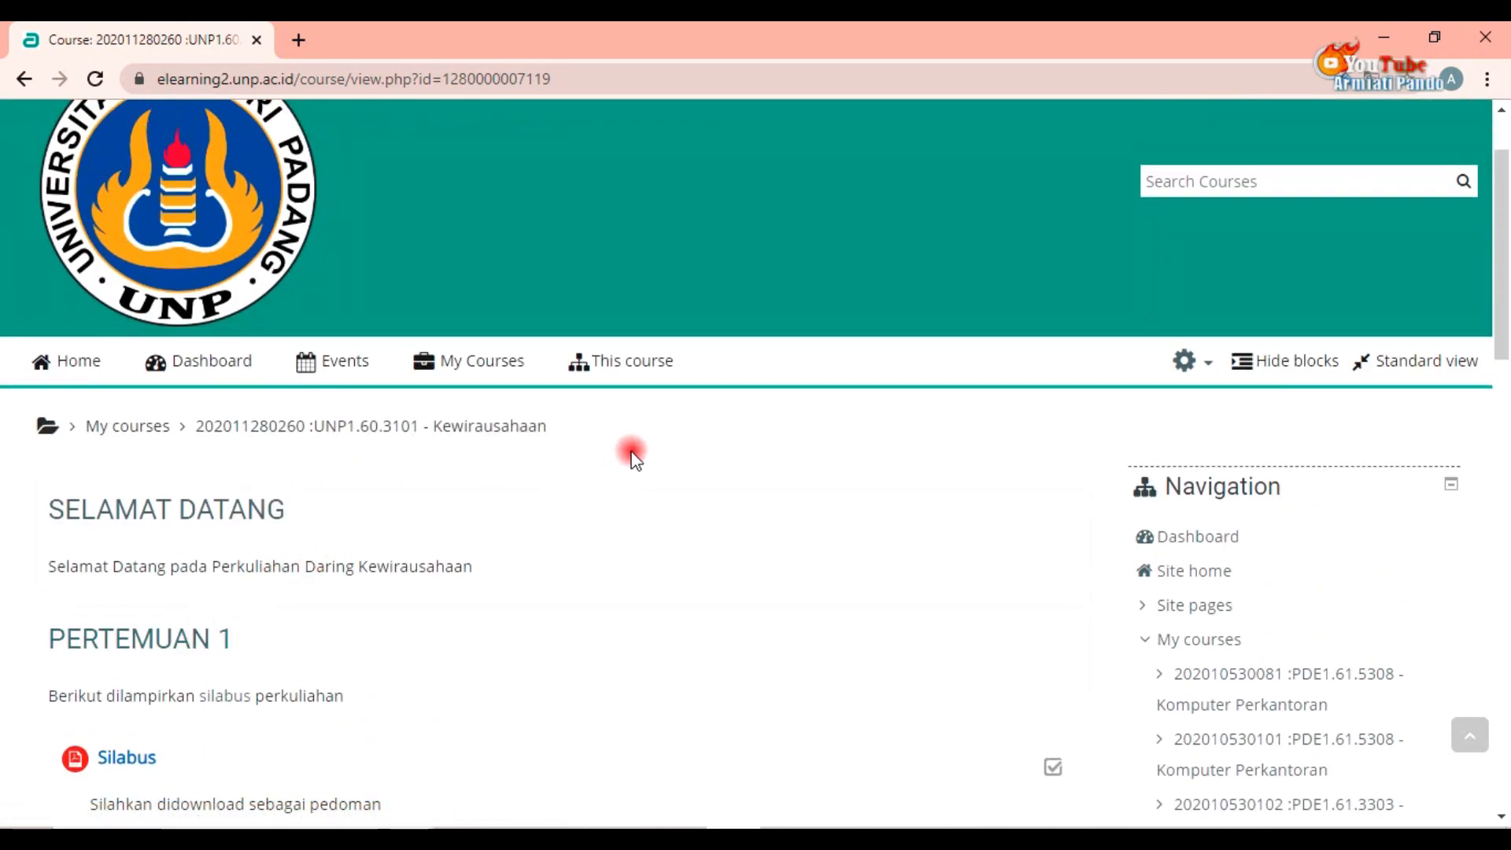
scroll(1374, 400, "up", 2)
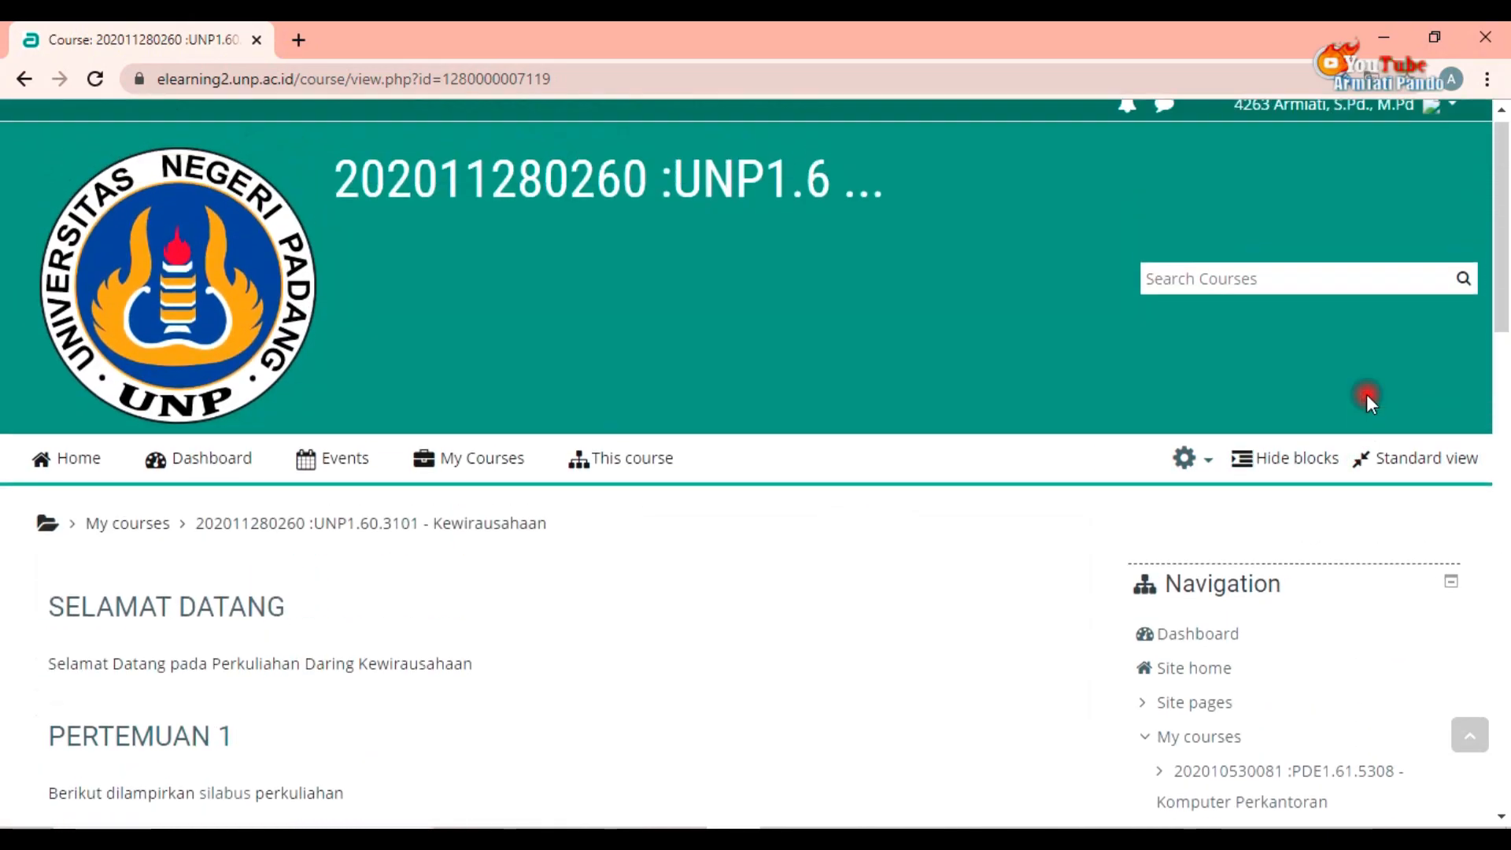
left_click(1361, 132)
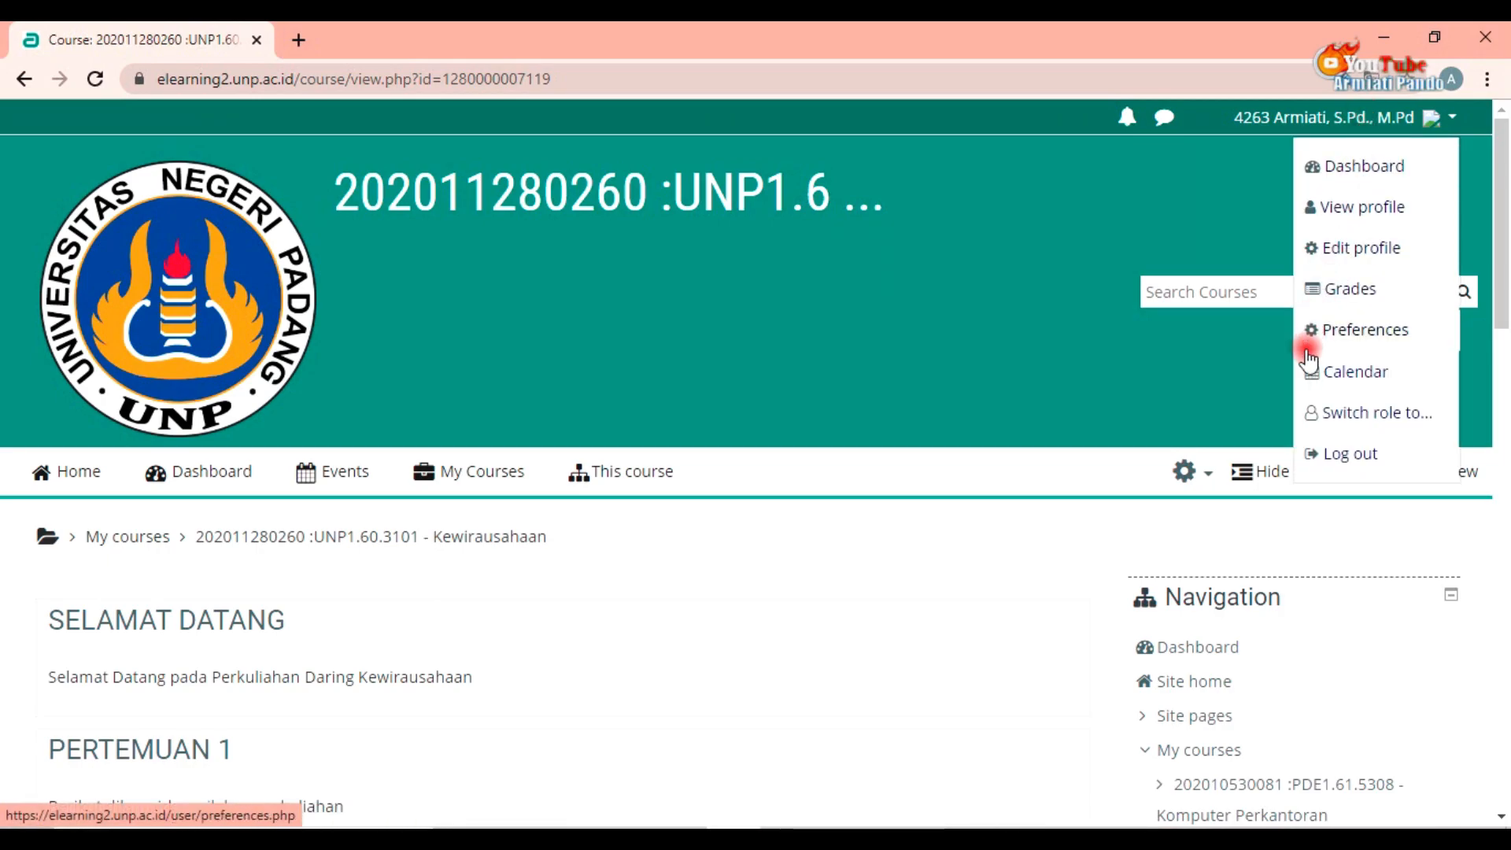
left_click(1336, 460)
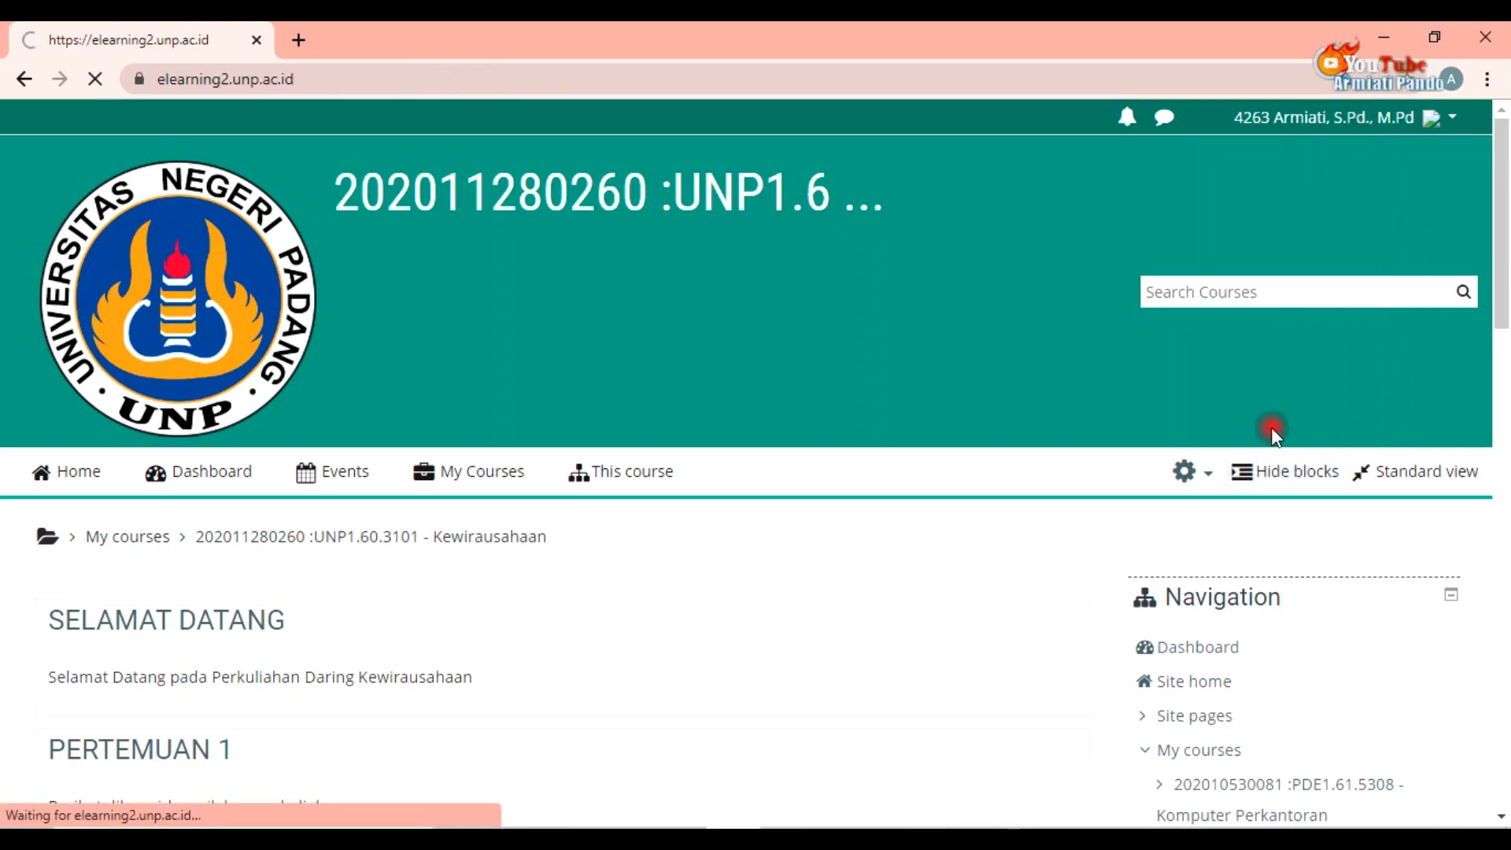